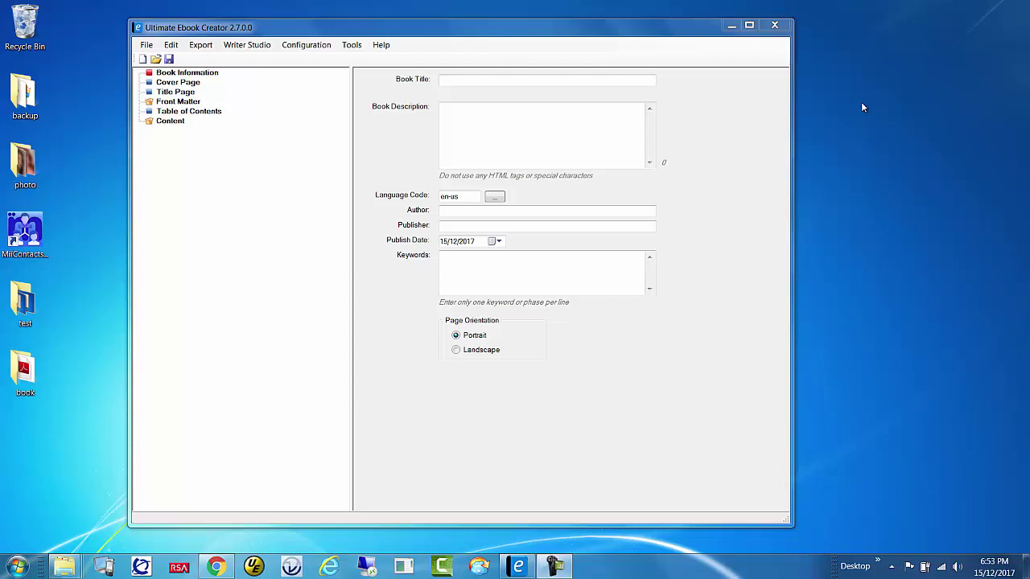
left_click_drag(442, 31, 474, 31)
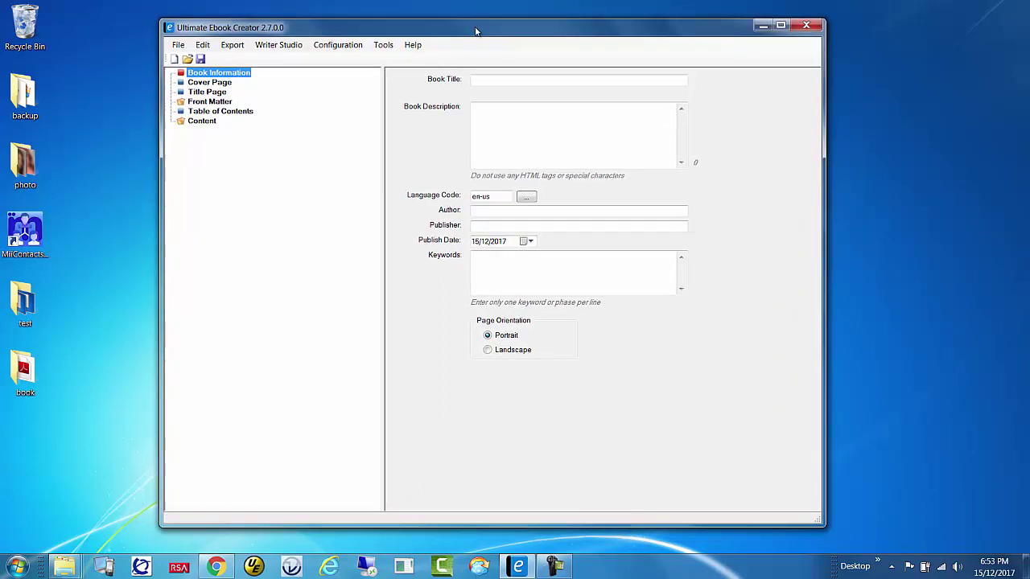
left_click(383, 45)
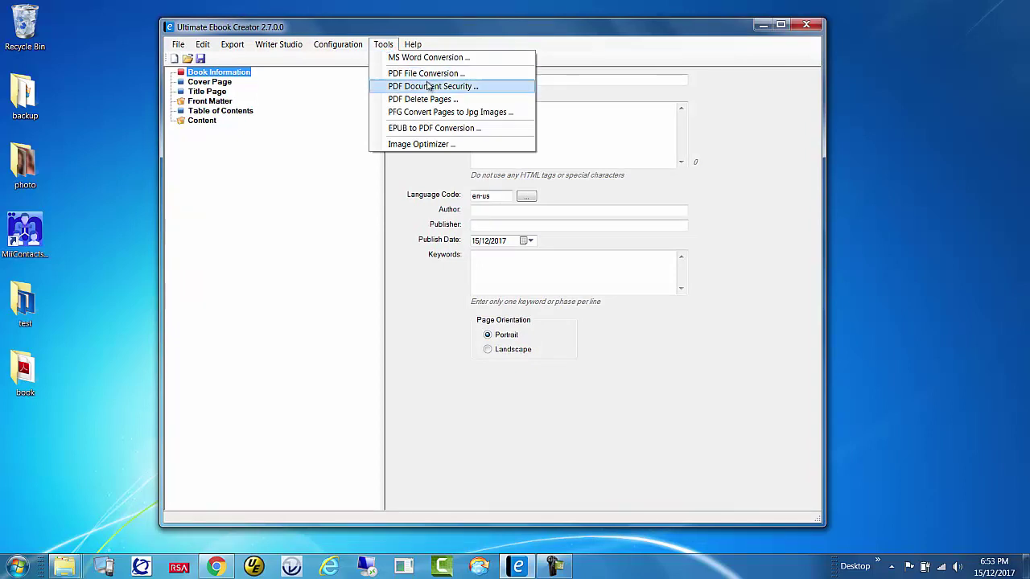
left_click(513, 31)
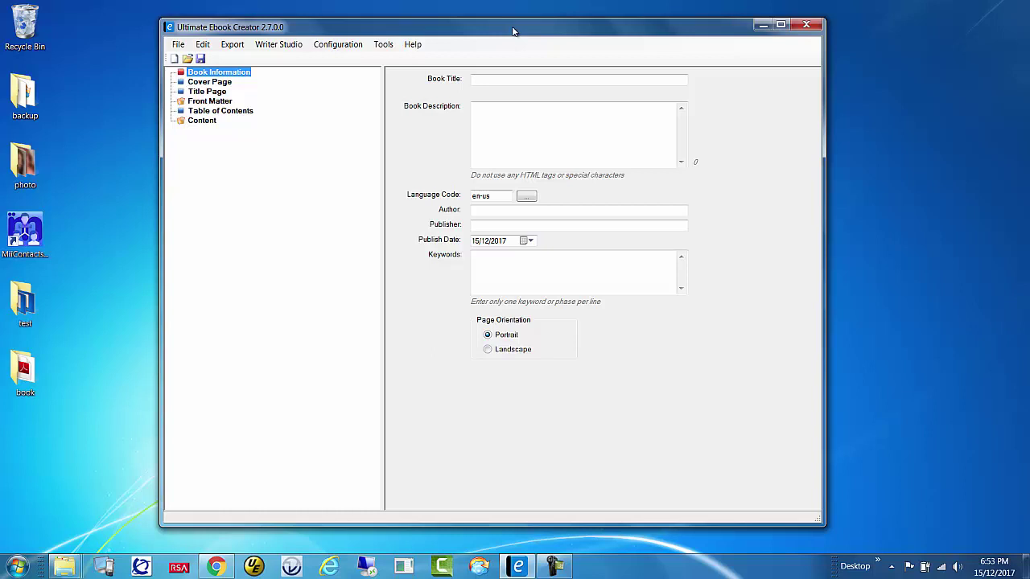
left_click(385, 46)
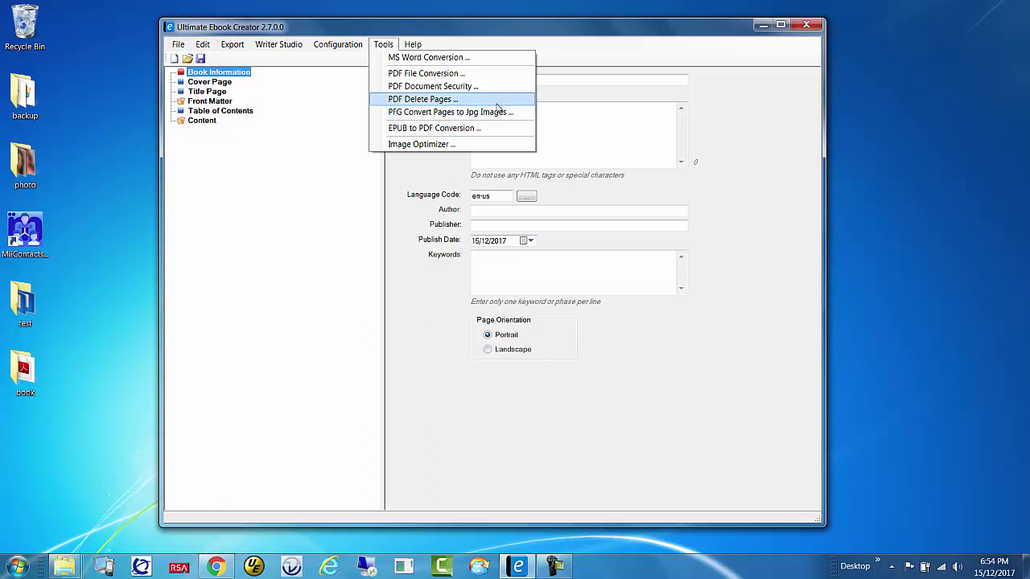
left_click(580, 31)
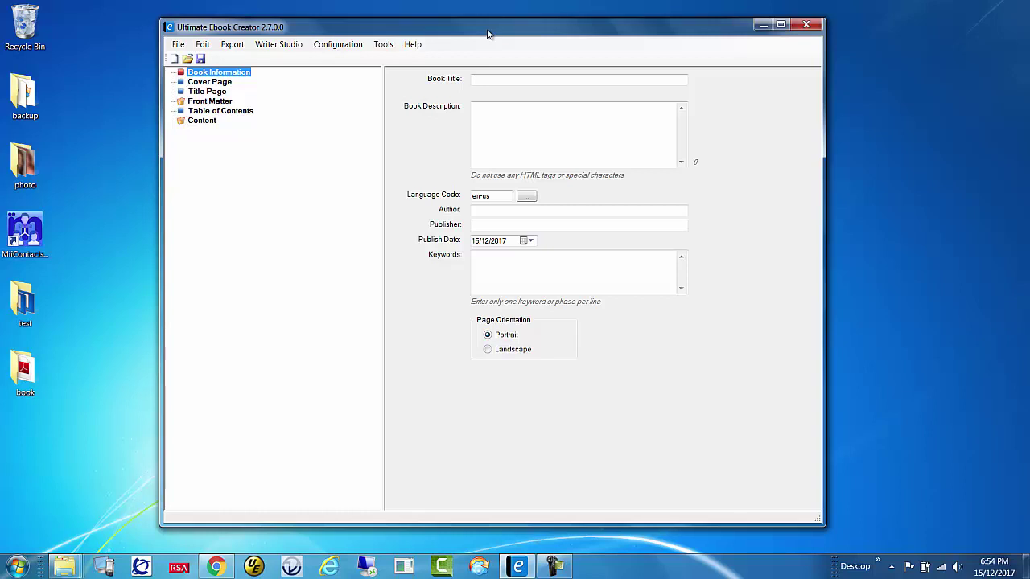
left_click_drag(480, 22, 486, 42)
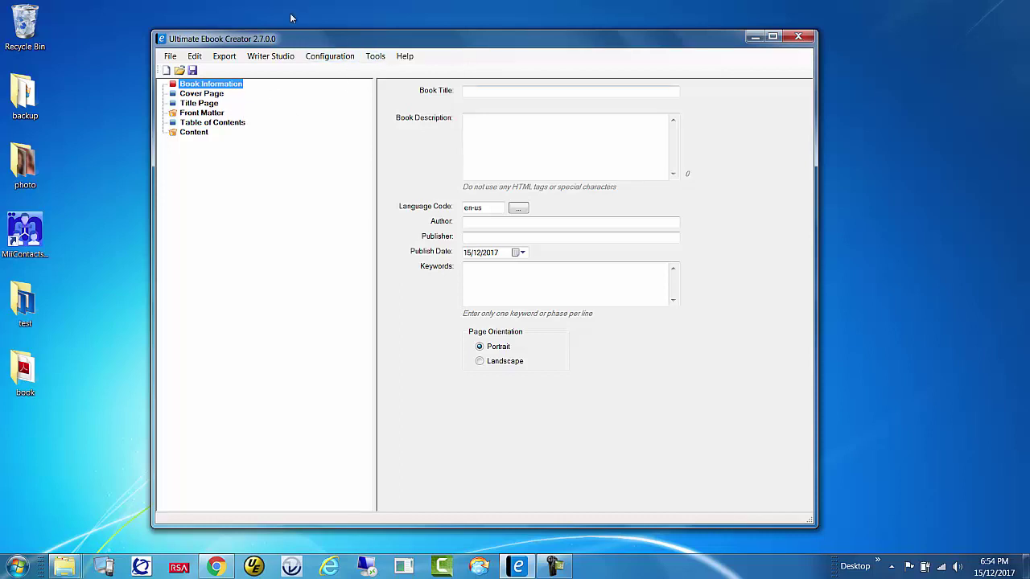
- Open the tool that converts PDF pages to JPG images
left_click(379, 58)
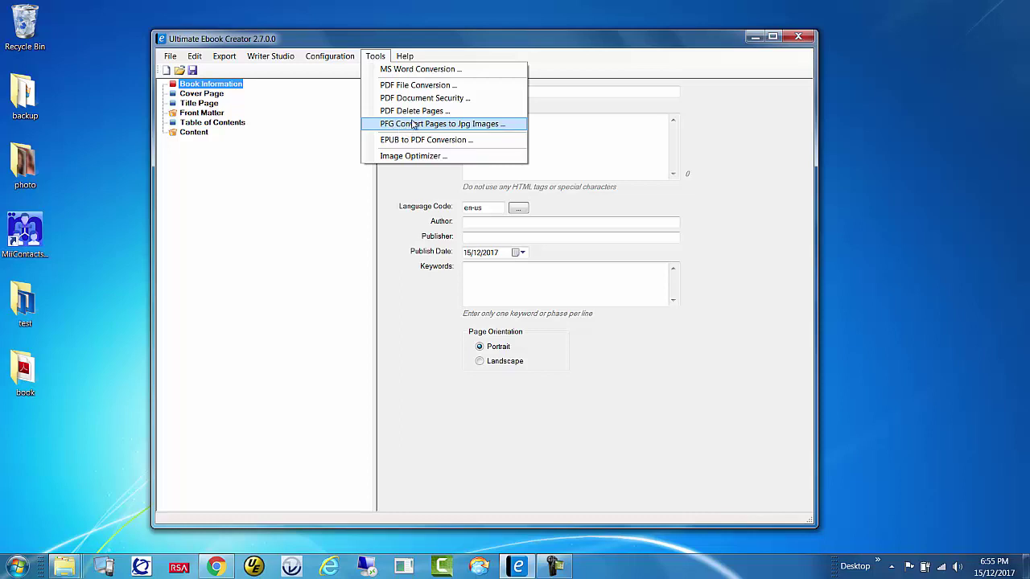
left_click(479, 127)
left_click_drag(481, 125, 476, 82)
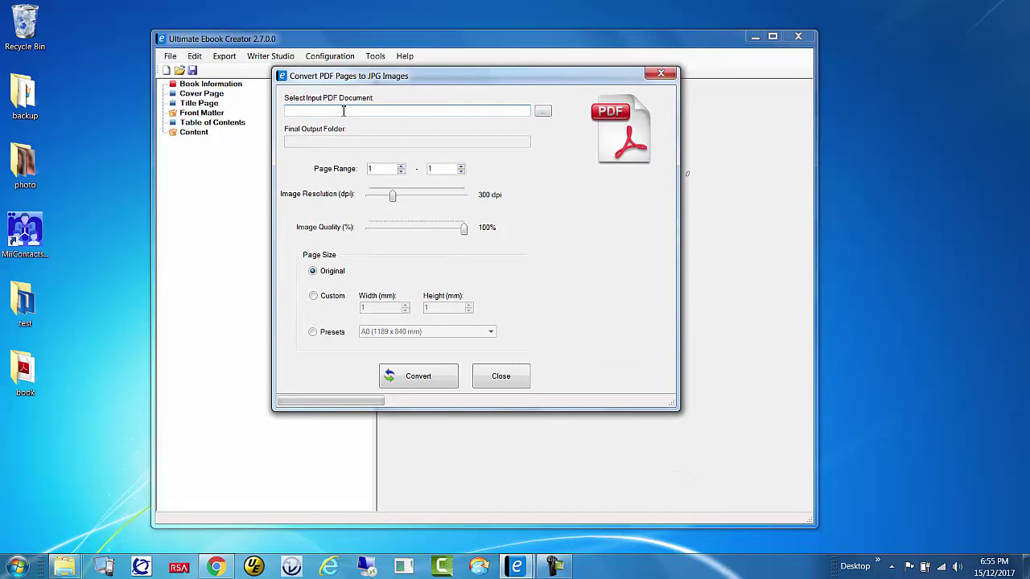
- Load Perfectly Planned.pdf from the Desktop's book folder as the input document and convert all its pages to JPG images
left_click(543, 115)
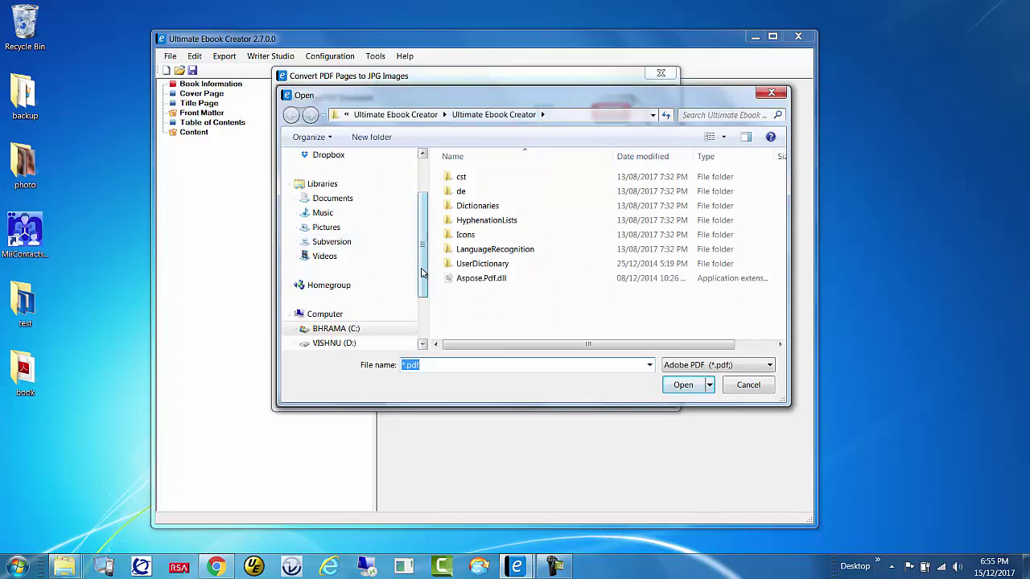
left_click_drag(424, 274, 423, 204)
left_click(324, 174)
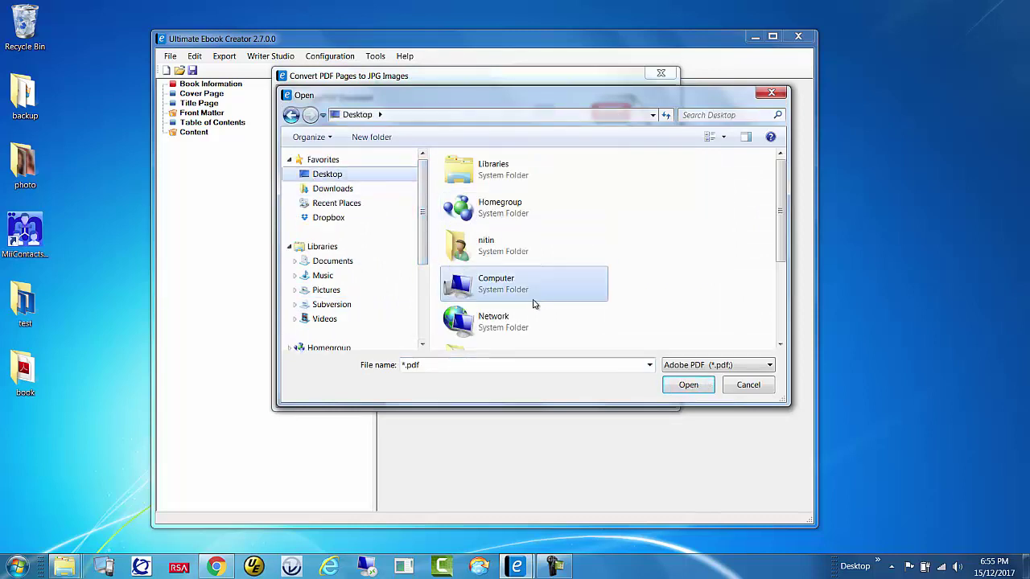
scroll(531, 295, "down", 3)
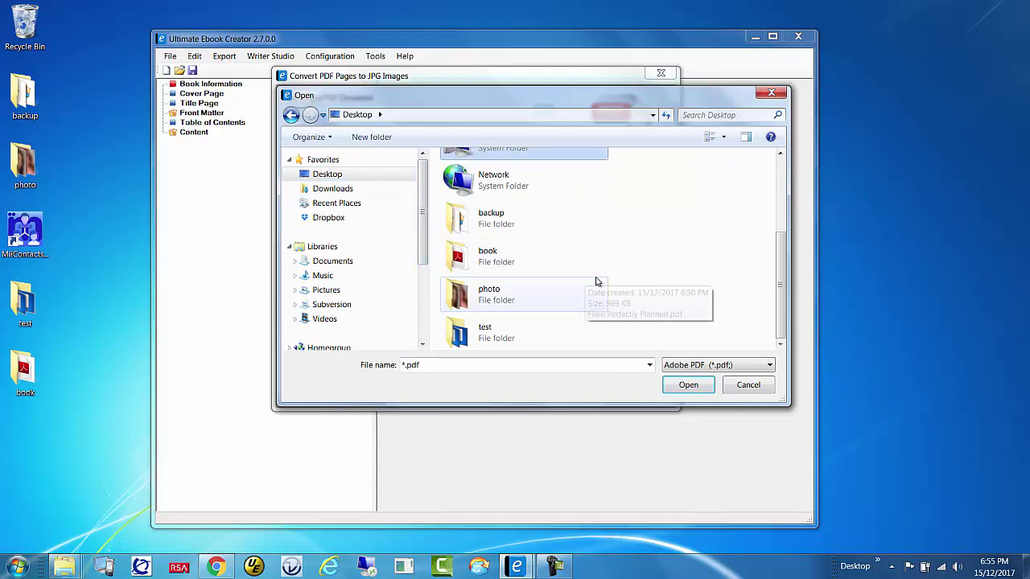
left_click(494, 266)
double_click(495, 266)
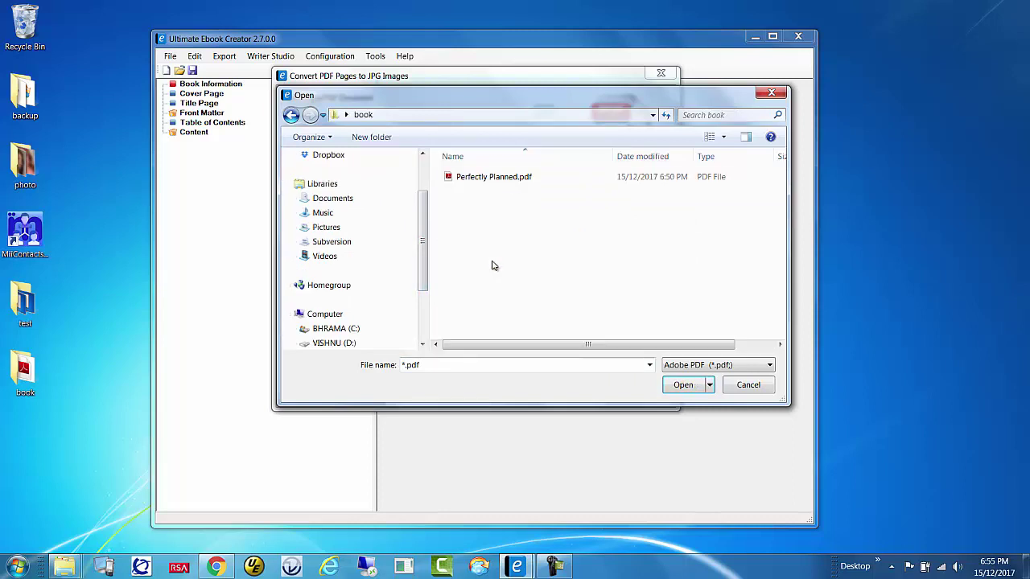
left_click(487, 178)
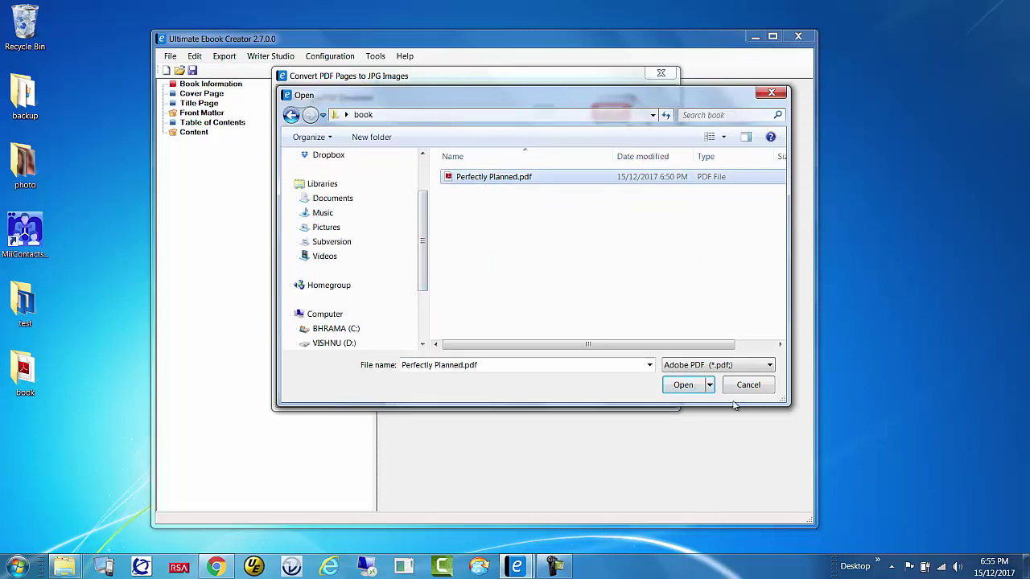
left_click(683, 385)
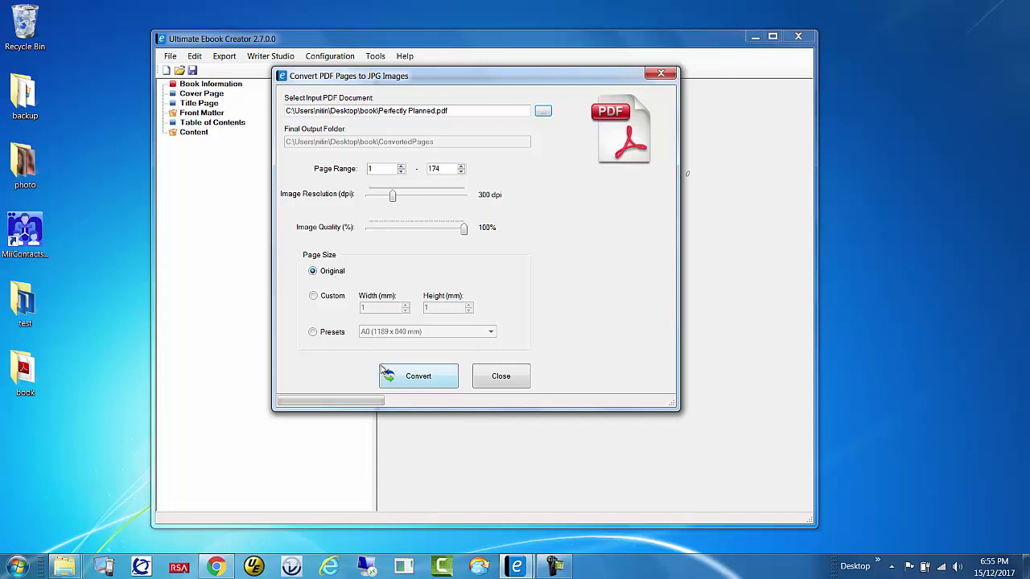
left_click(431, 379)
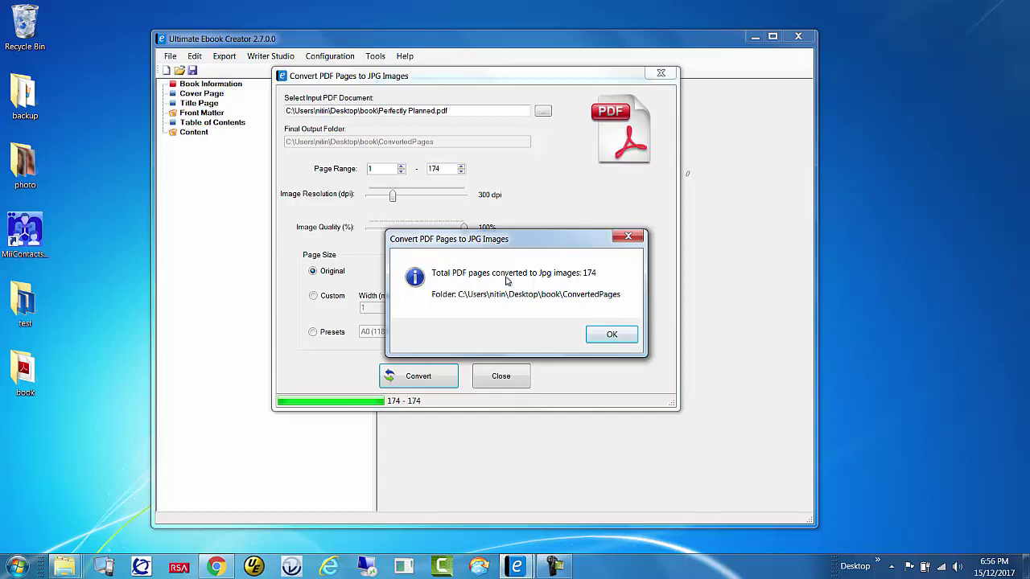
left_click(611, 336)
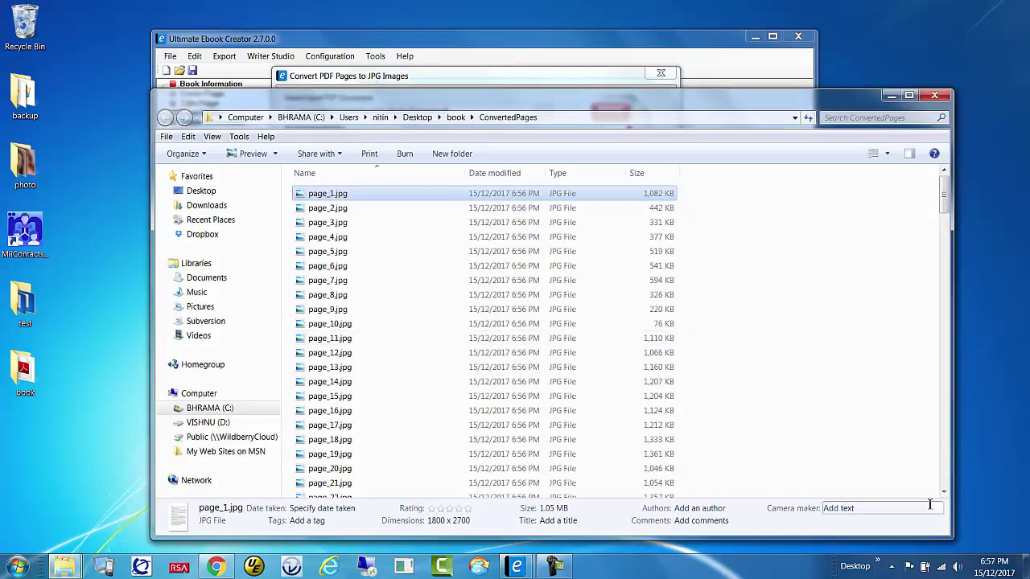
- Check where the ConvertedPages output folder sits in the book folder and reopen it to view its files
left_click_drag(947, 533, 785, 520)
left_click_drag(549, 110, 581, 75)
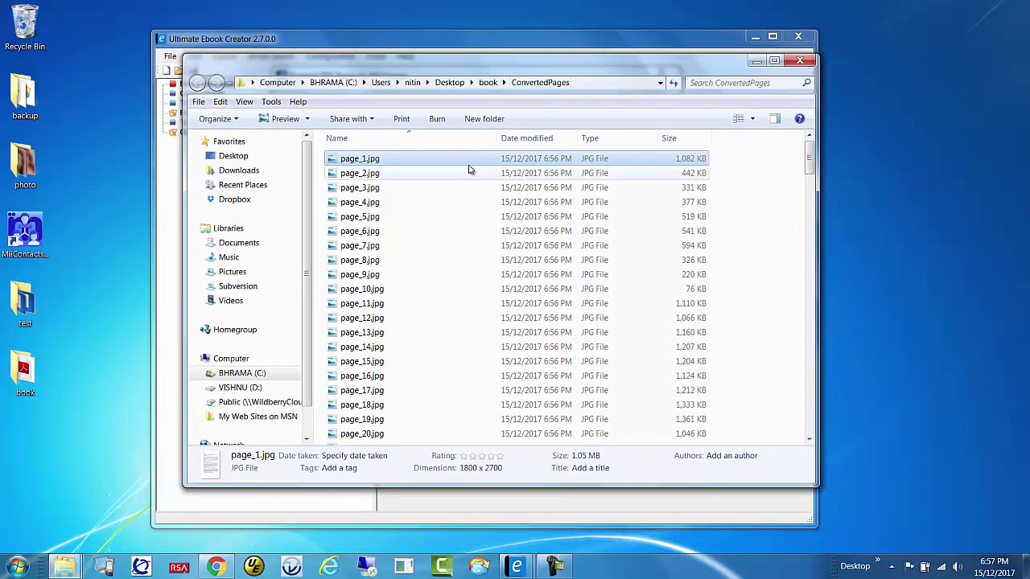
left_click_drag(508, 485, 508, 503)
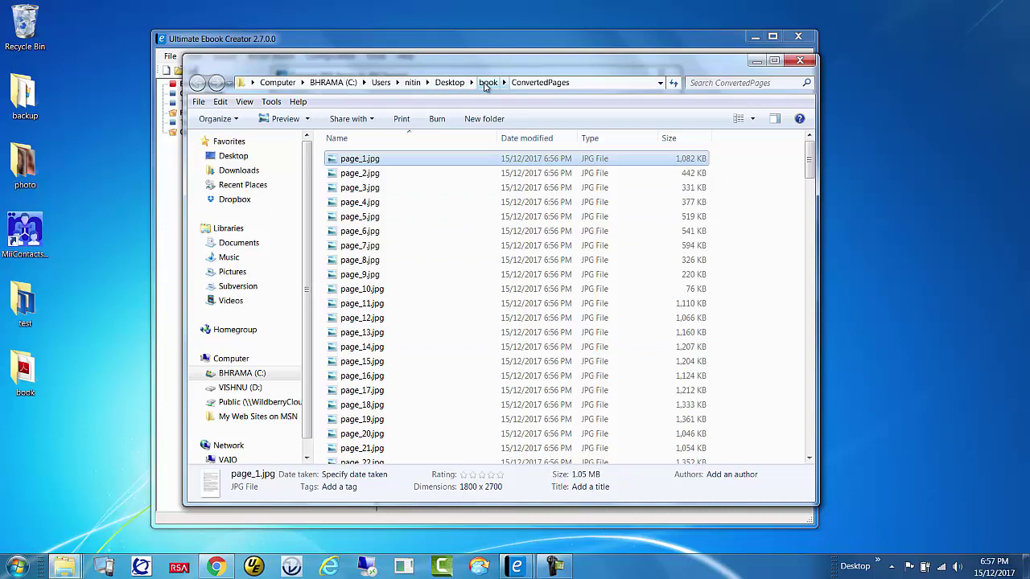
left_click(487, 83)
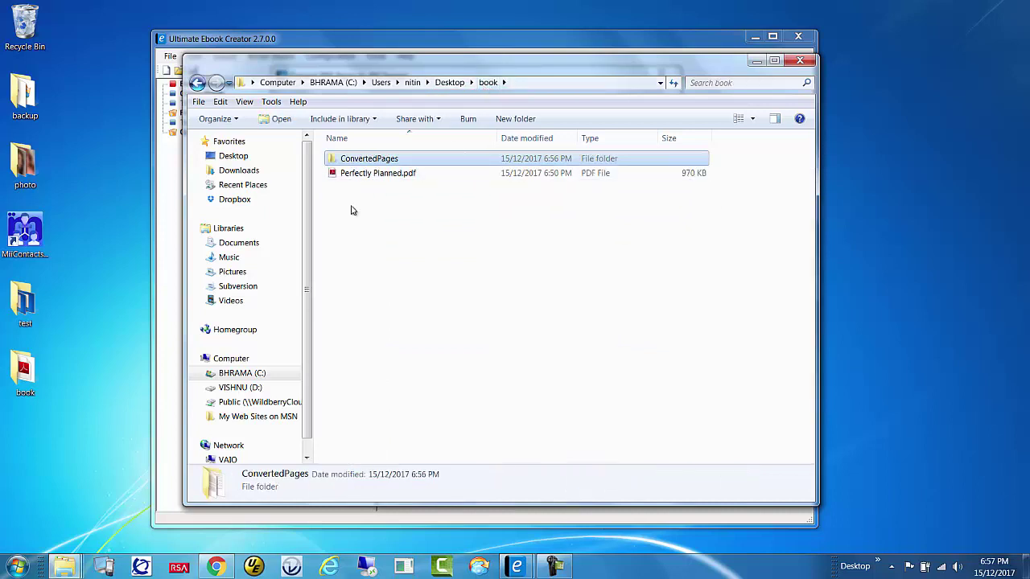
double_click(387, 160)
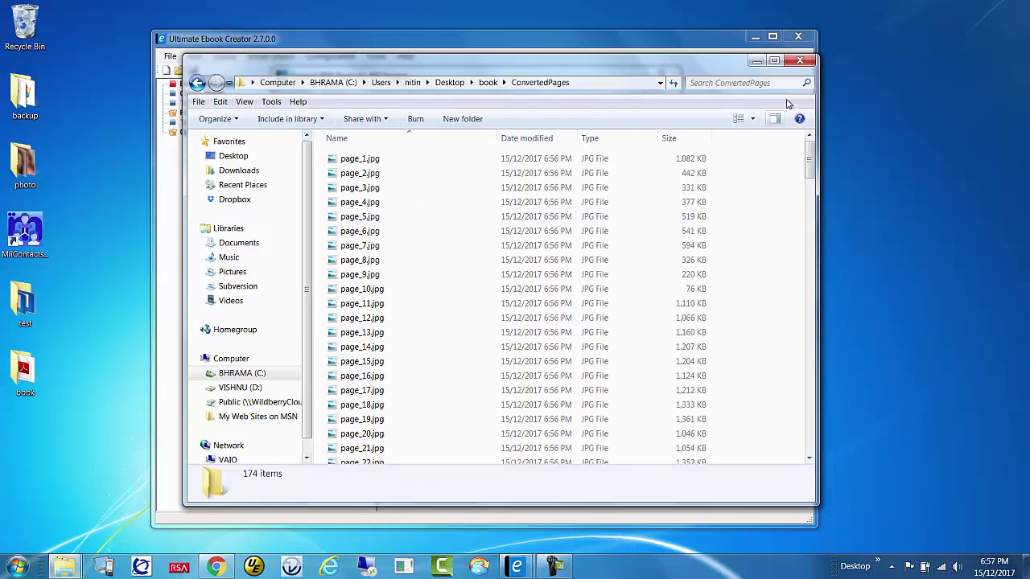
- Show the converted page images as Extra Large Icons and look through their thumbnails
left_click(755, 118)
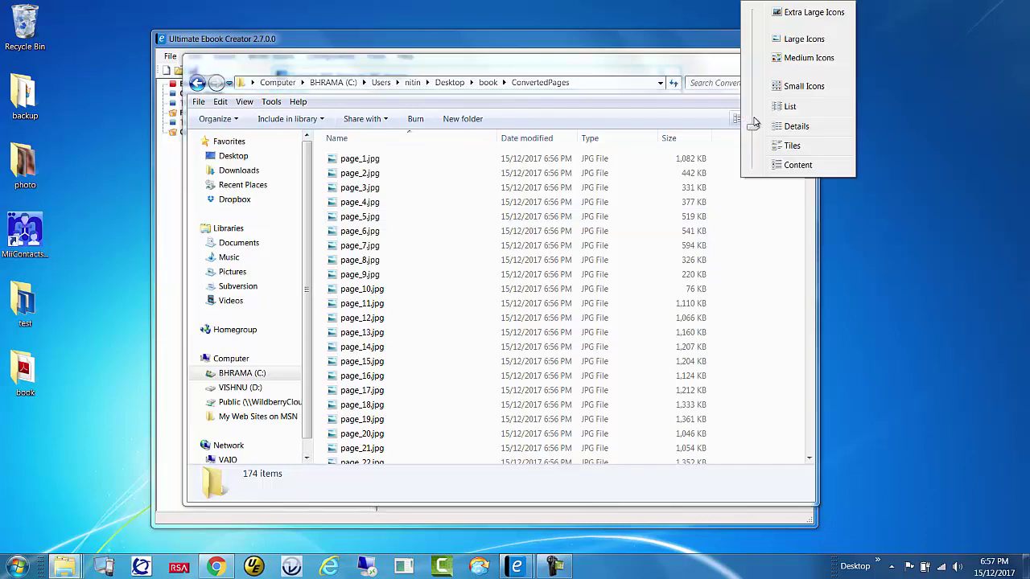
left_click(811, 16)
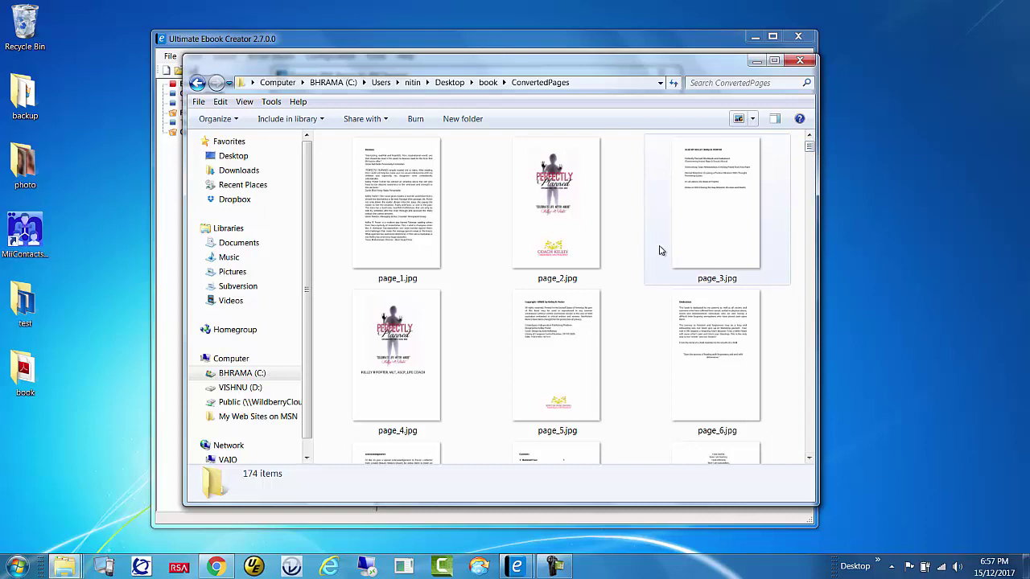
left_click(617, 239)
scroll(617, 239, "down", 15)
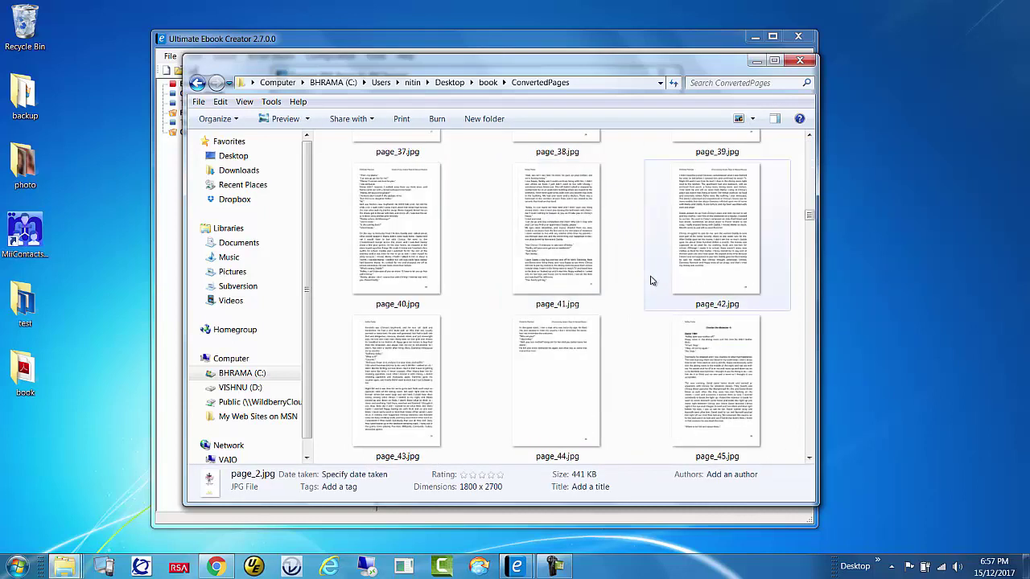
scroll(644, 265, "down", 10)
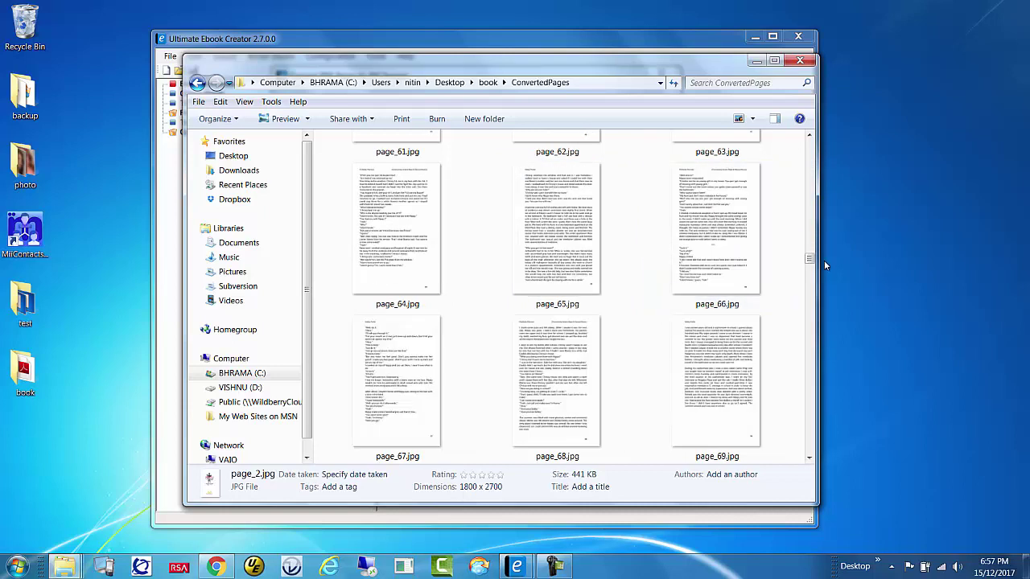
left_click_drag(809, 260, 811, 145)
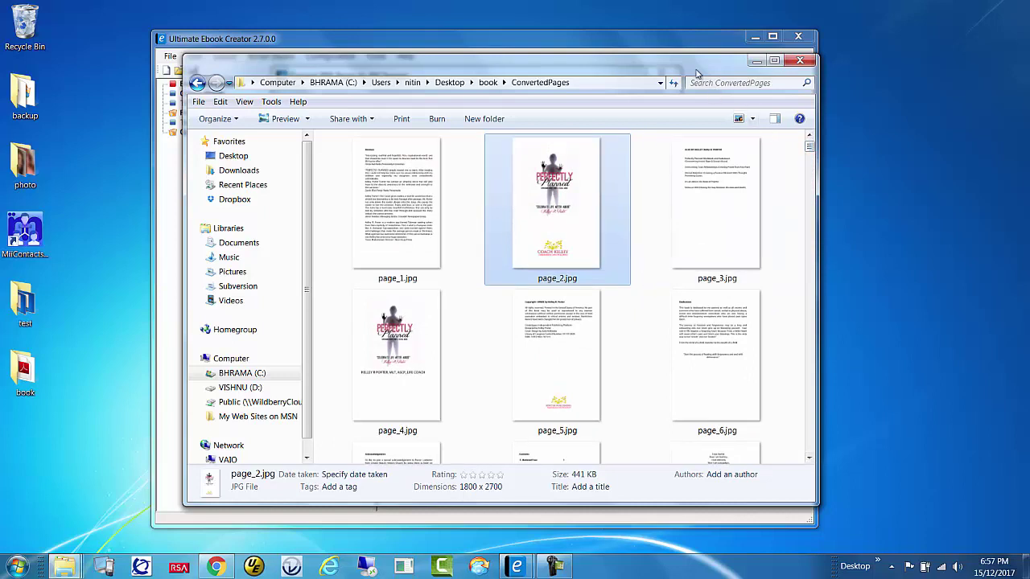
- Minimize the ConvertedPages folder window and close the PDF-to-JPG conversion dialog
left_click_drag(618, 69, 636, 106)
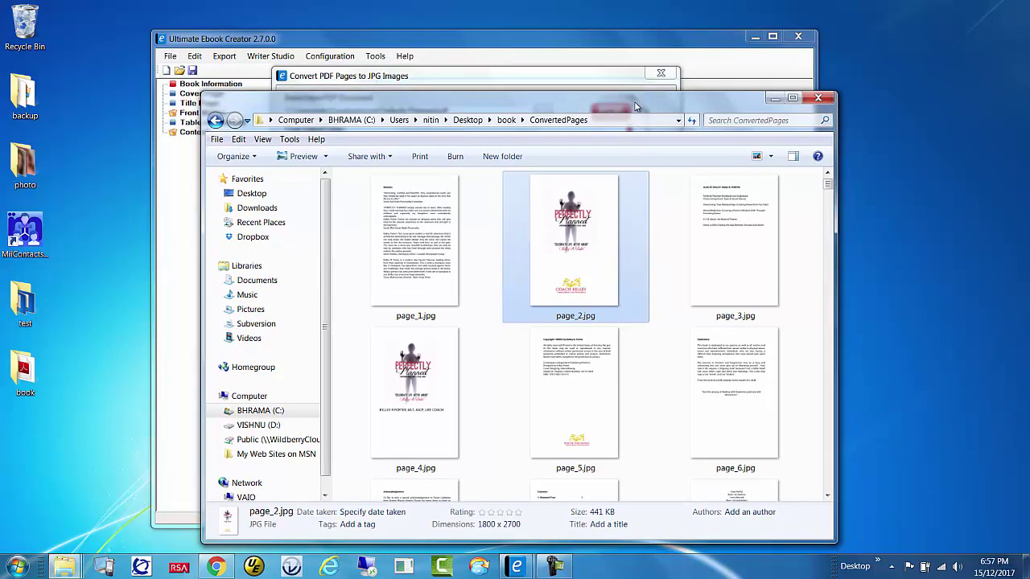
left_click(776, 100)
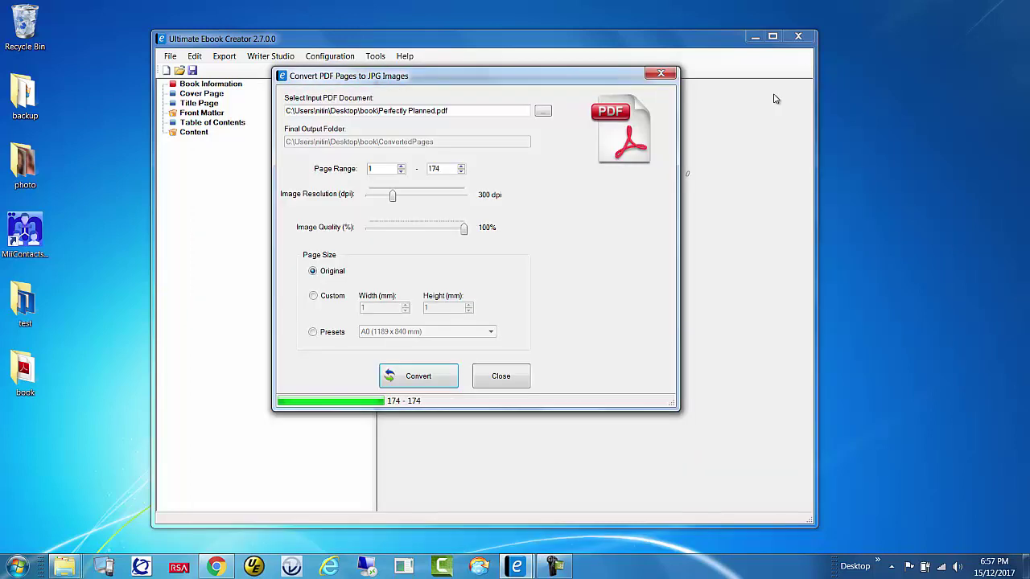
left_click(508, 378)
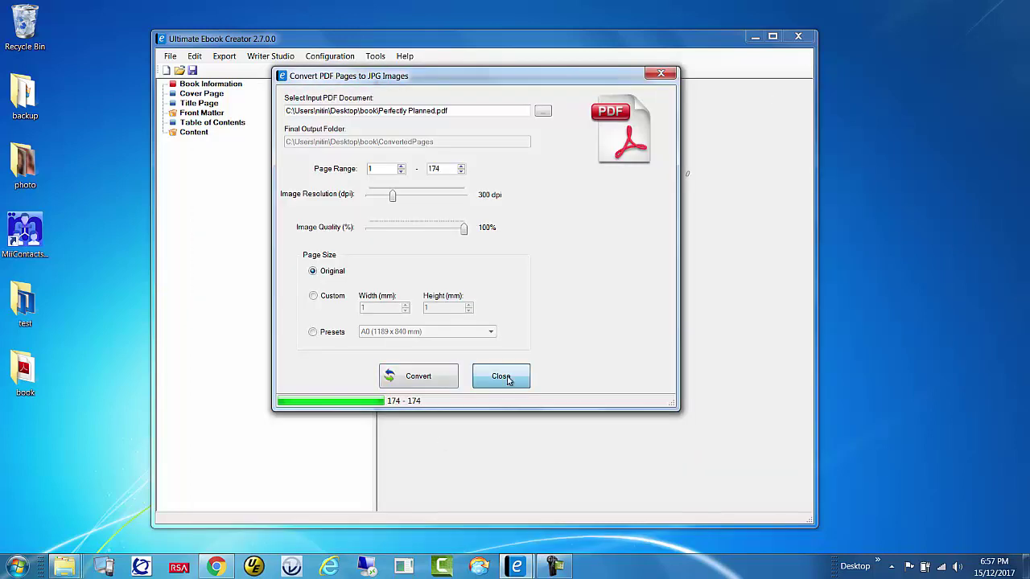
- Open the Advanced Import wizard for manuscripts and enlarge its window beside the book project
left_click(170, 57)
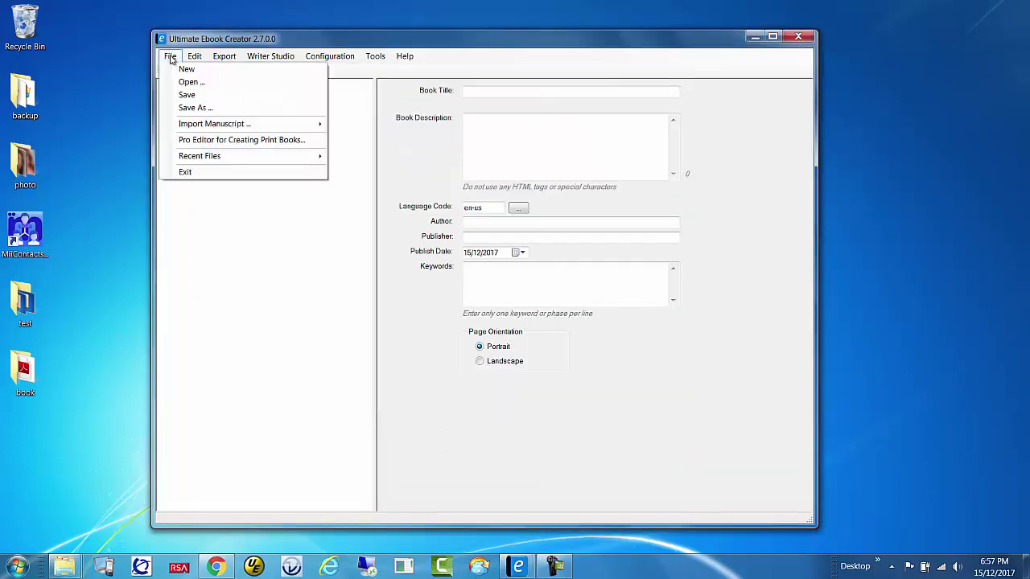
mouse_move(245, 124)
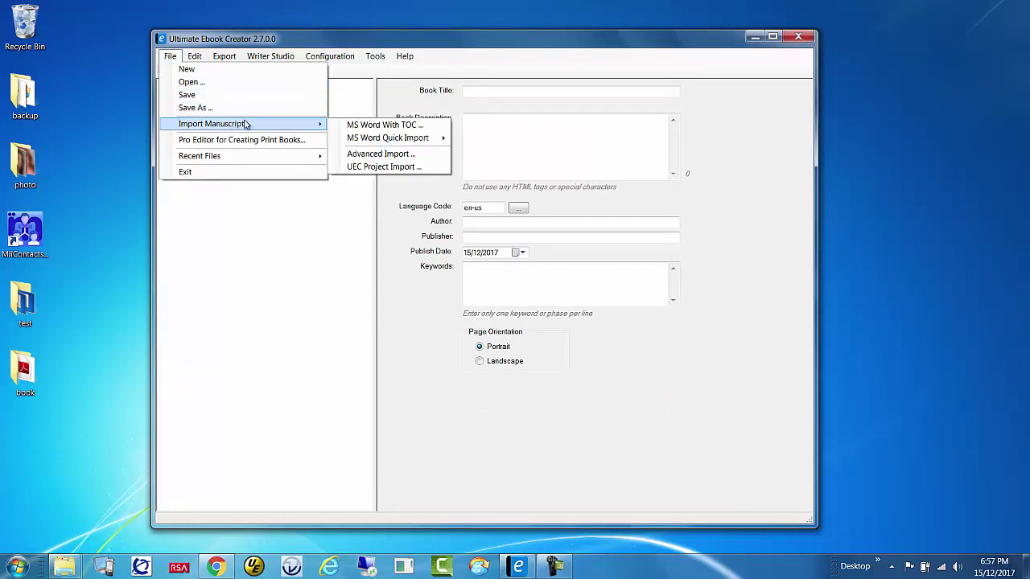
left_click(395, 158)
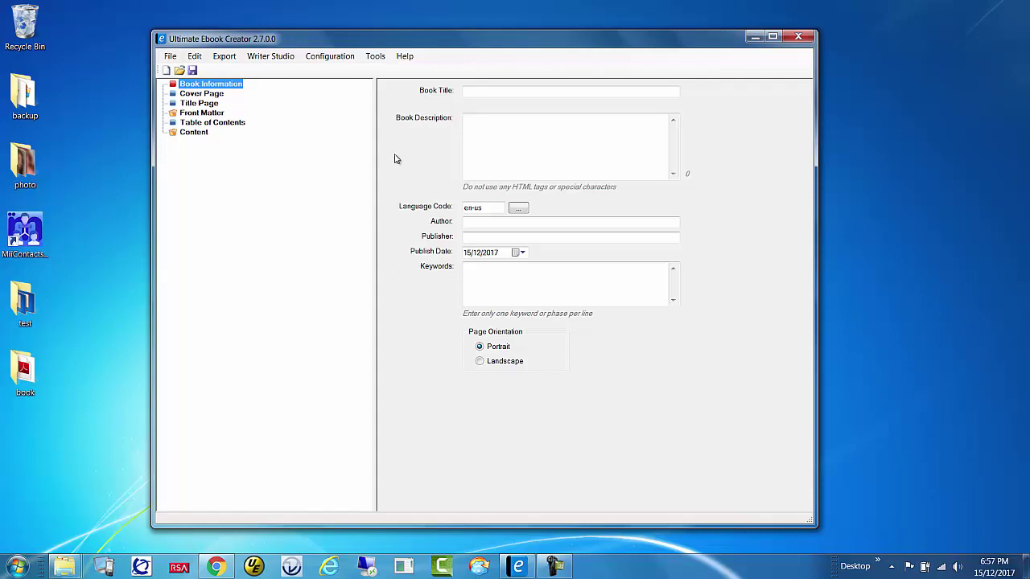
left_click_drag(277, 54, 698, 51)
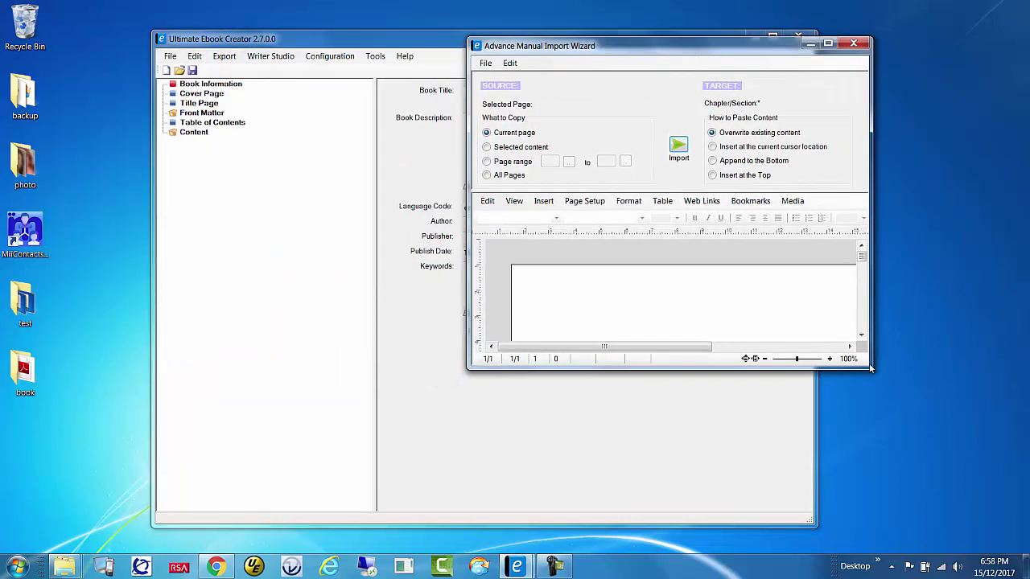
left_click_drag(872, 369, 1017, 541)
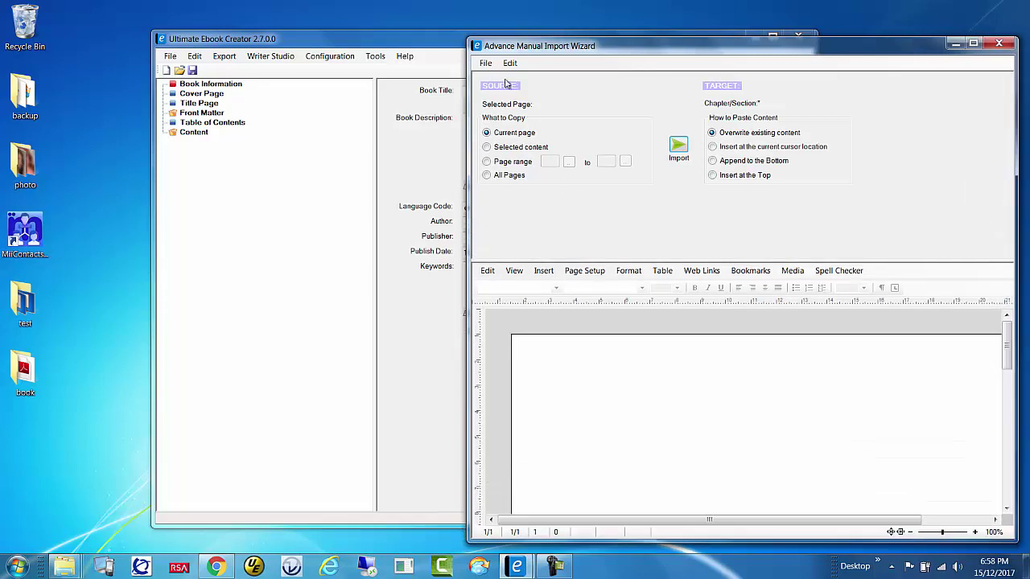
- Open Perfectly Planned.pdf from the book folder as the source document, with the file filter set to Adobe PDF
left_click(486, 63)
left_click(503, 77)
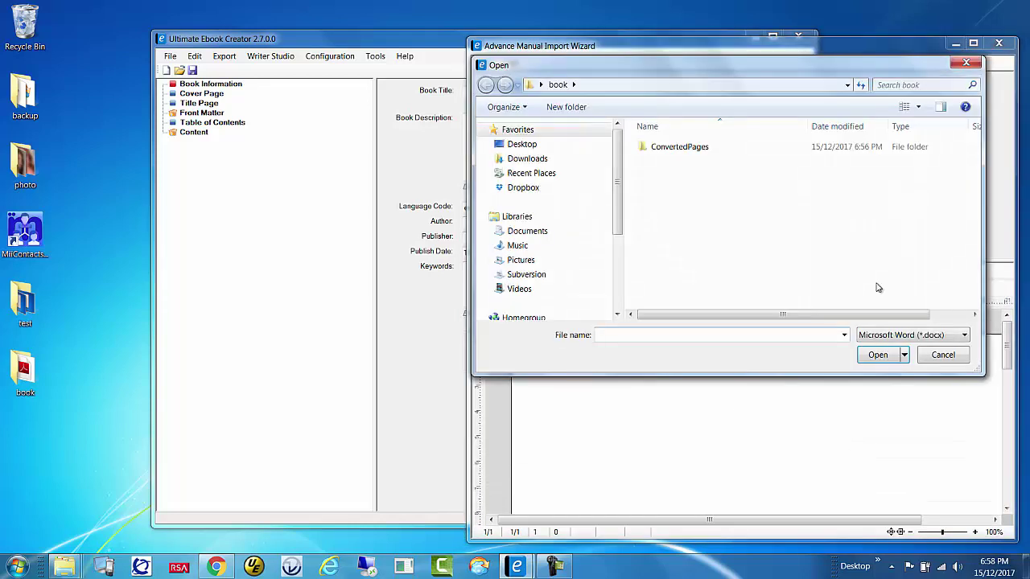
left_click(908, 335)
left_click(916, 370)
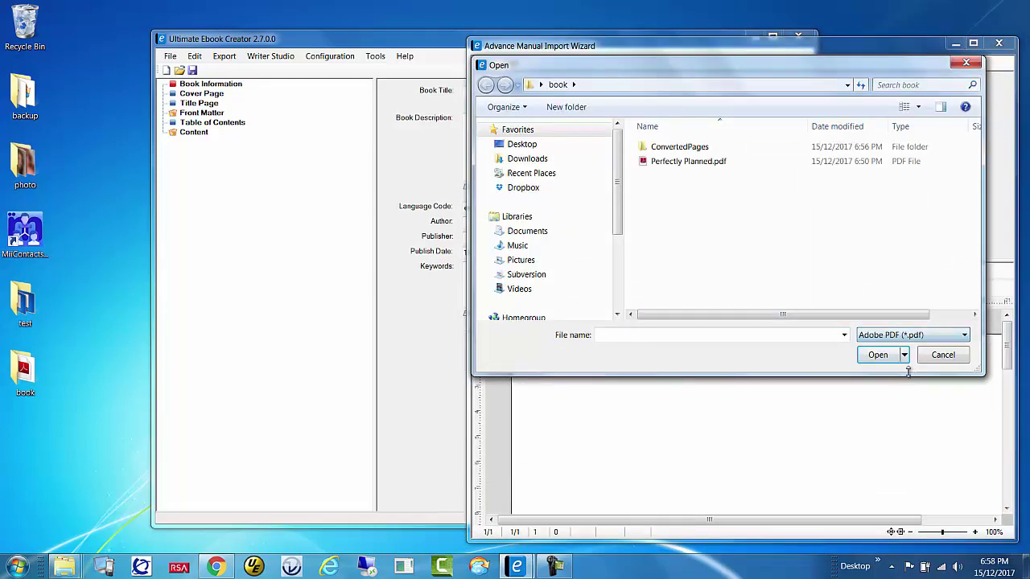
left_click(688, 165)
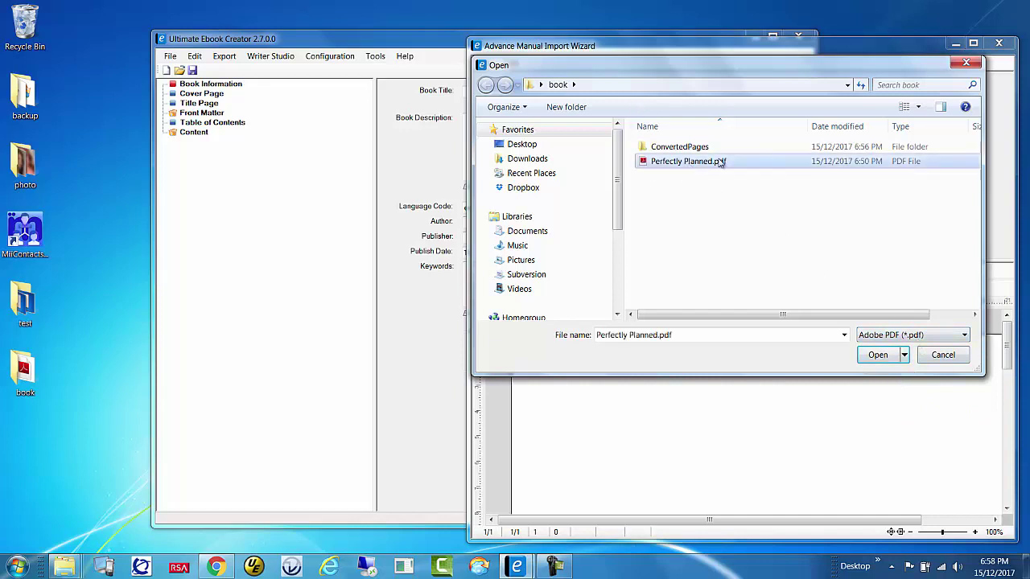
left_click(880, 357)
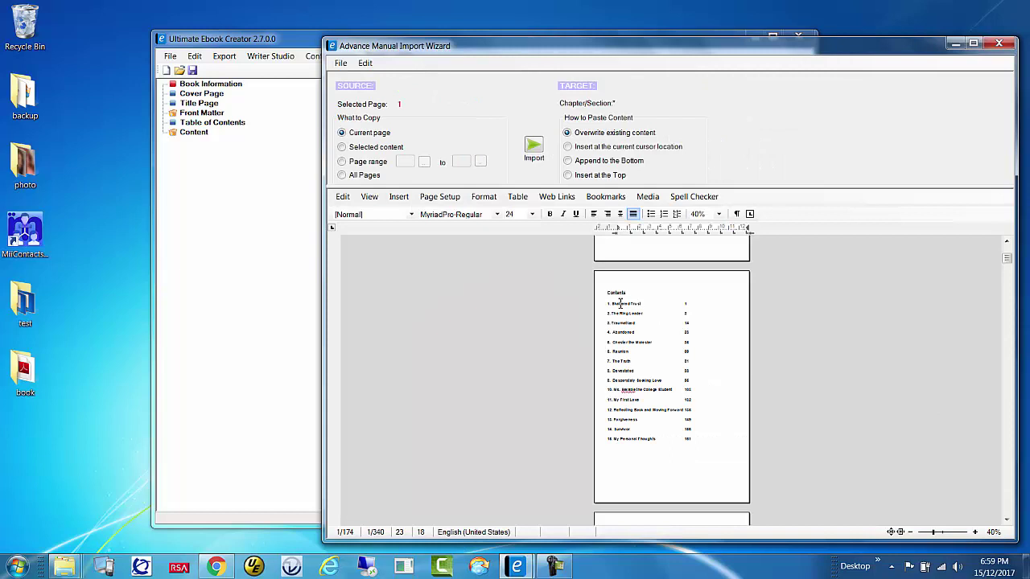
- Select the 15 chapter lines on the Contents page and load them into the Table of Contents Wizard
left_click_drag(608, 304, 722, 444)
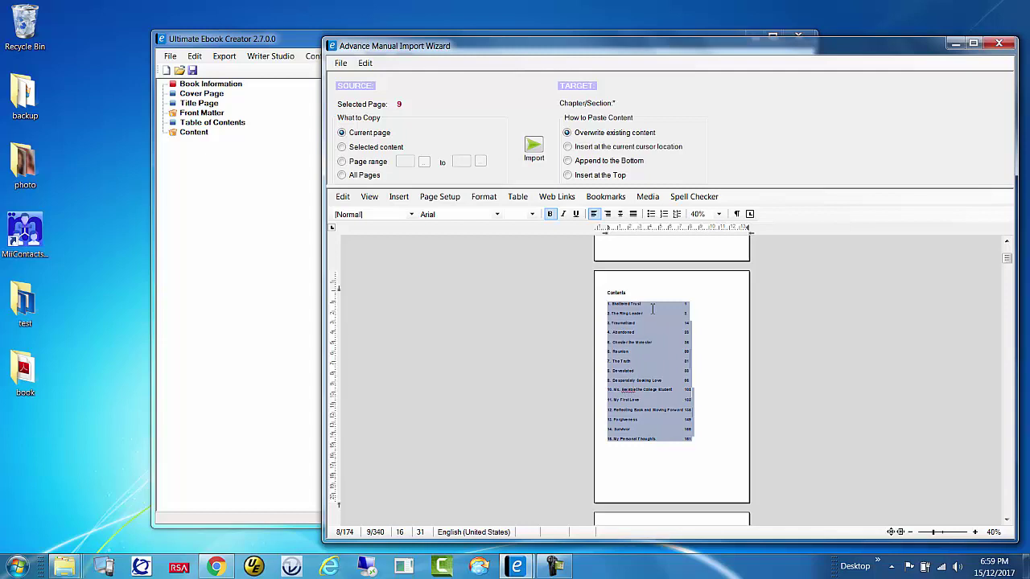
scroll(713, 450, "down", 2)
scroll(735, 437, "up", 1)
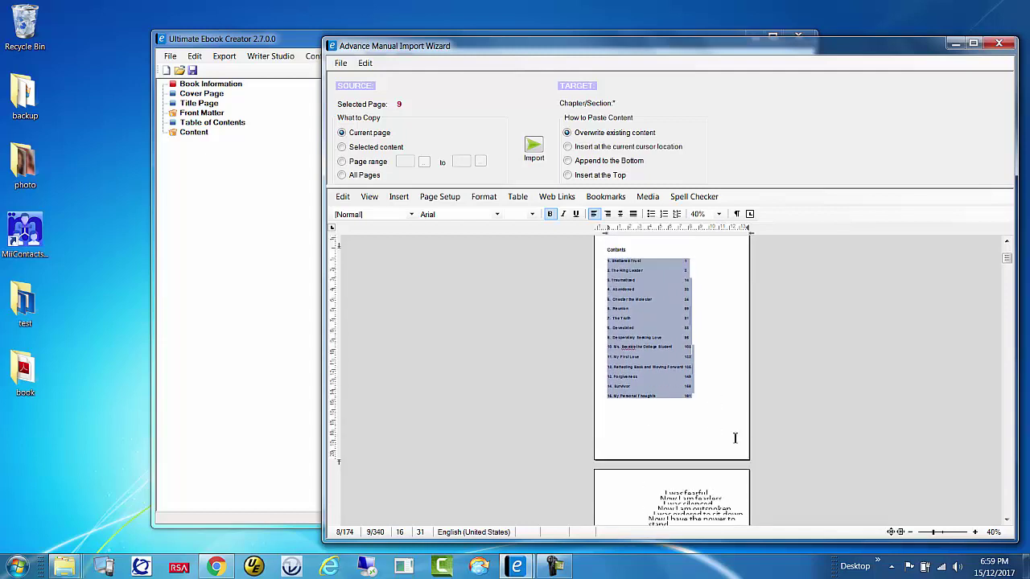
left_click(366, 64)
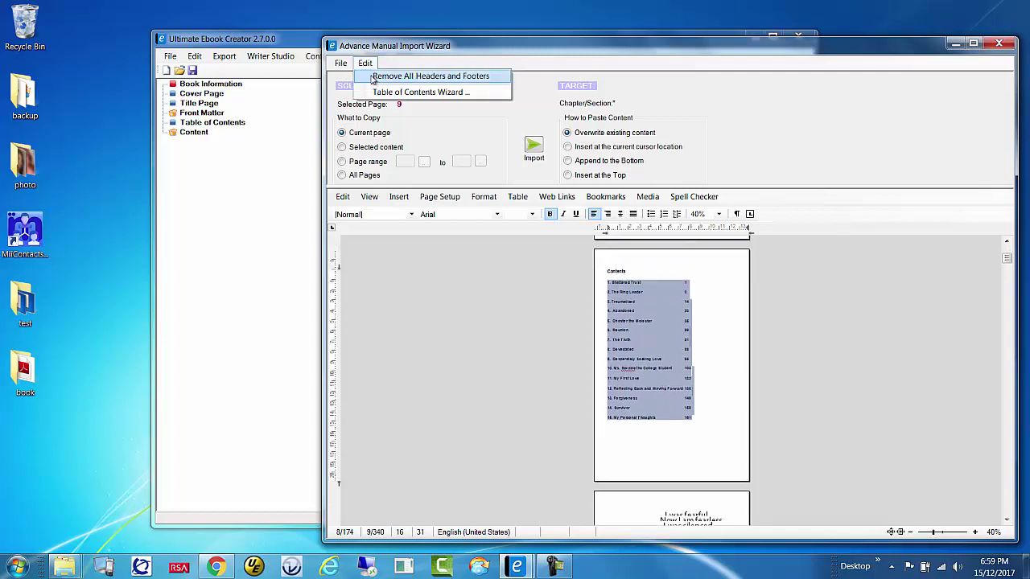
left_click(441, 94)
left_click_drag(572, 143, 478, 101)
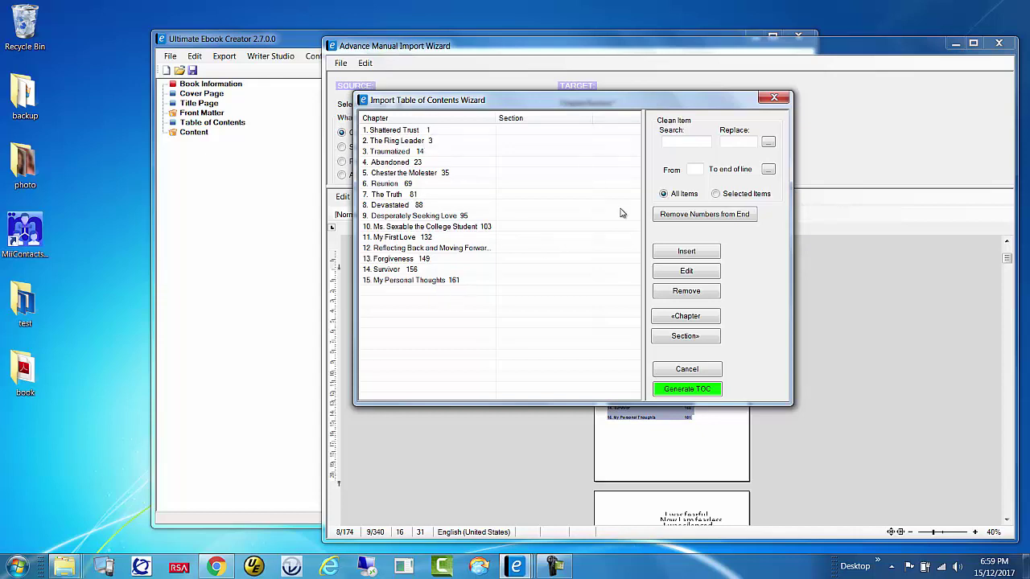
- Remove the page numbers from the end of all chapter entries and generate the project's table of contents, confirming the generation
left_click(735, 216)
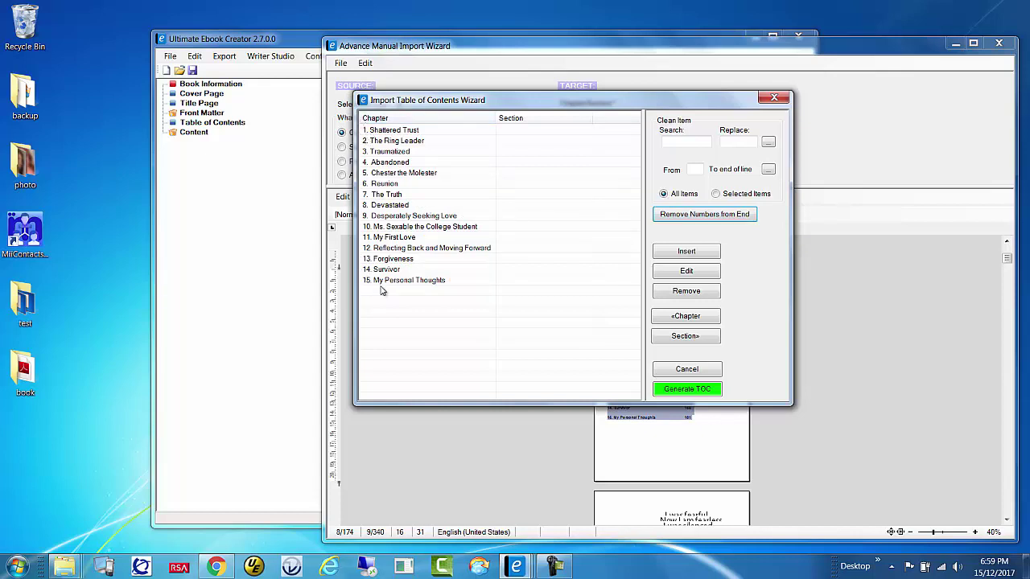
left_click(392, 132)
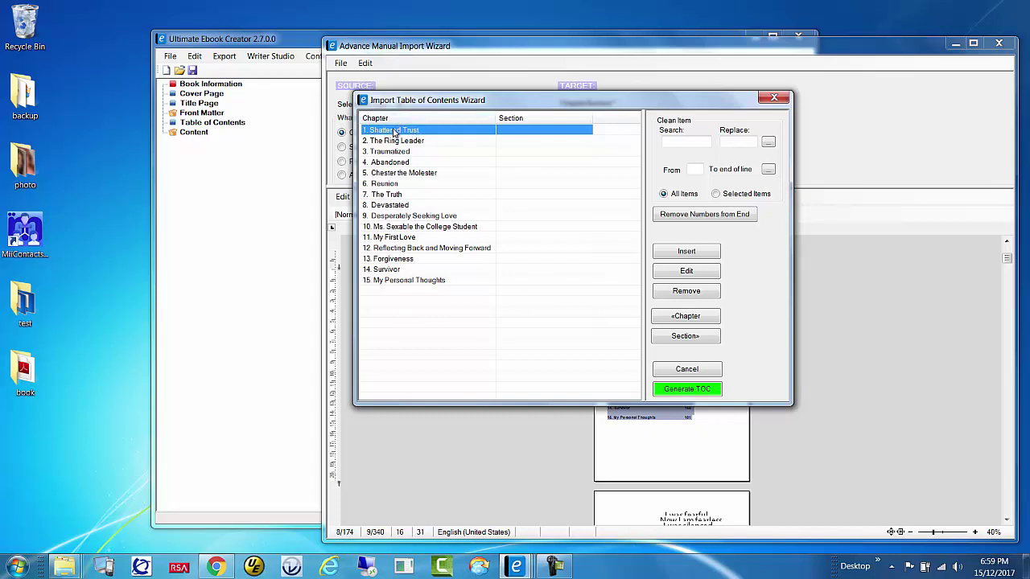
left_click_drag(497, 100, 503, 78)
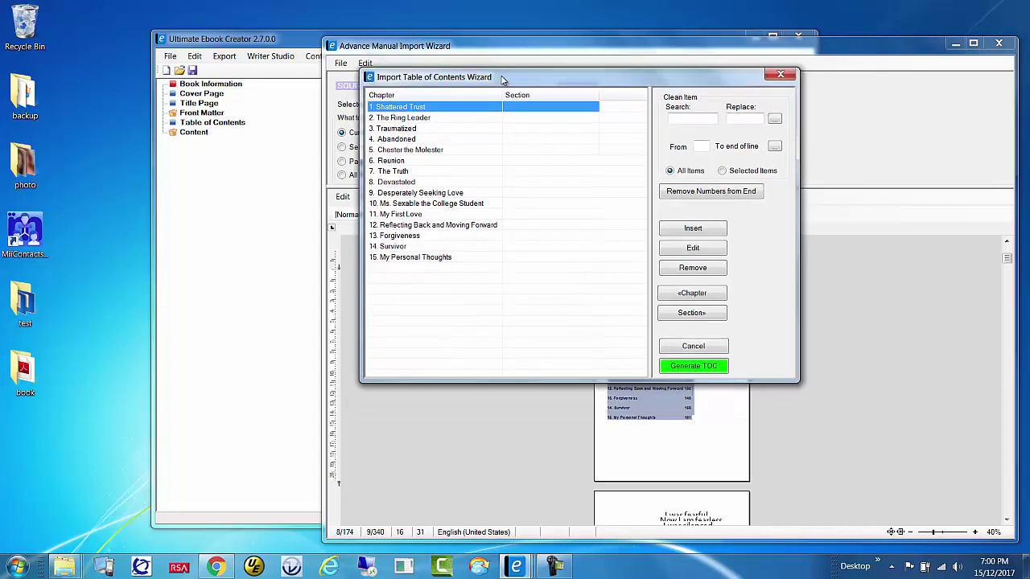
left_click(694, 369)
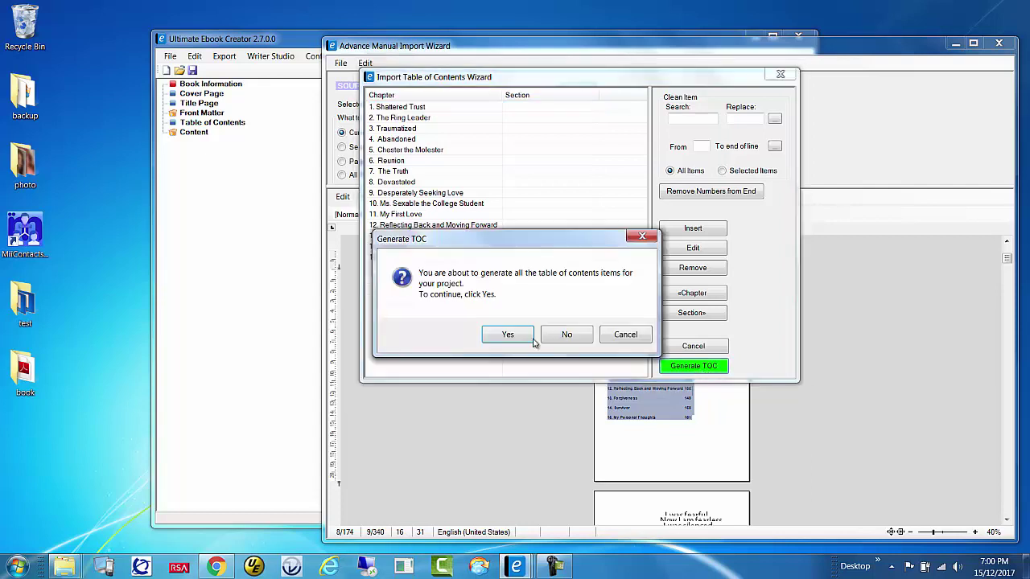
left_click_drag(519, 243, 539, 165)
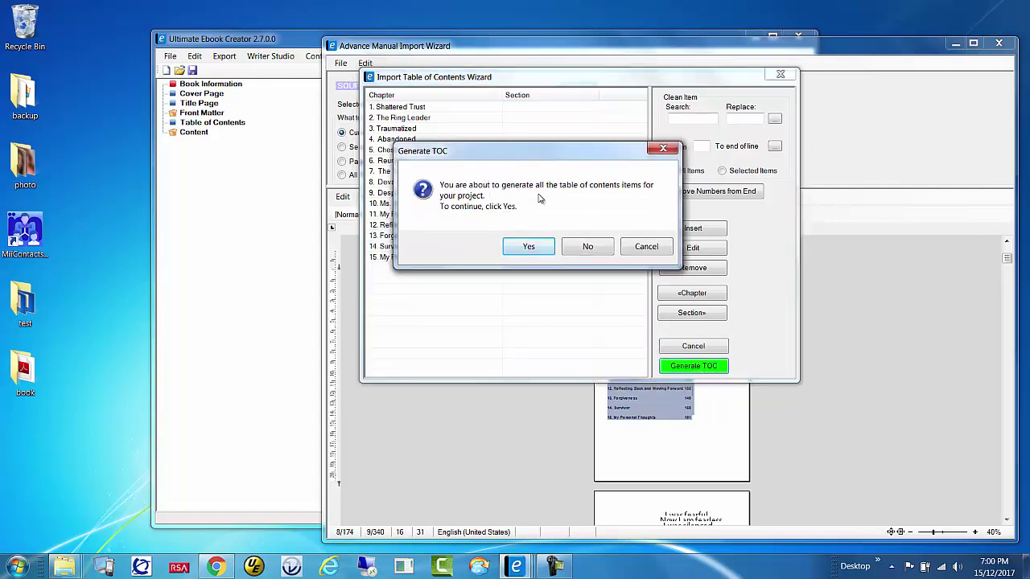
left_click(535, 247)
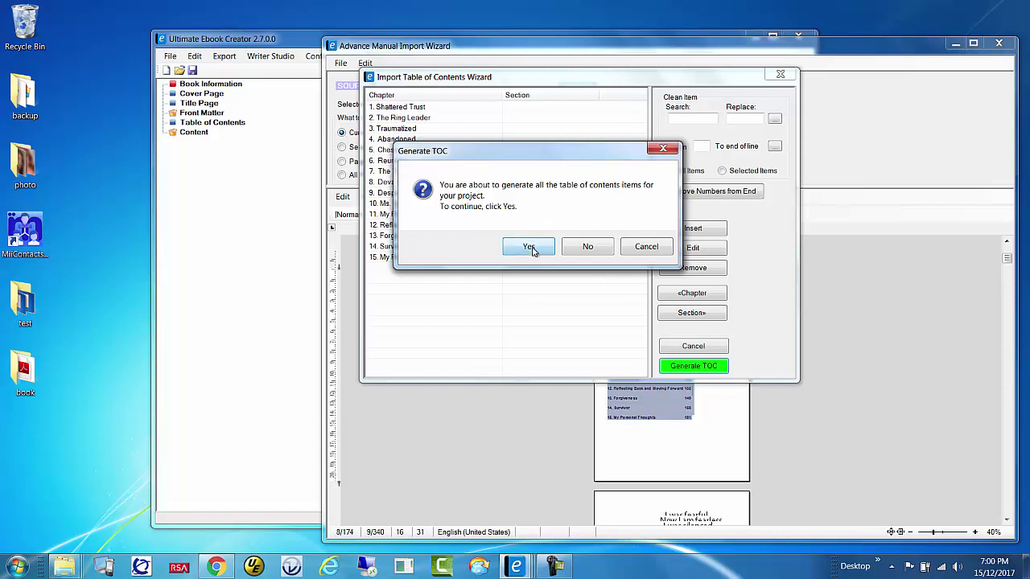
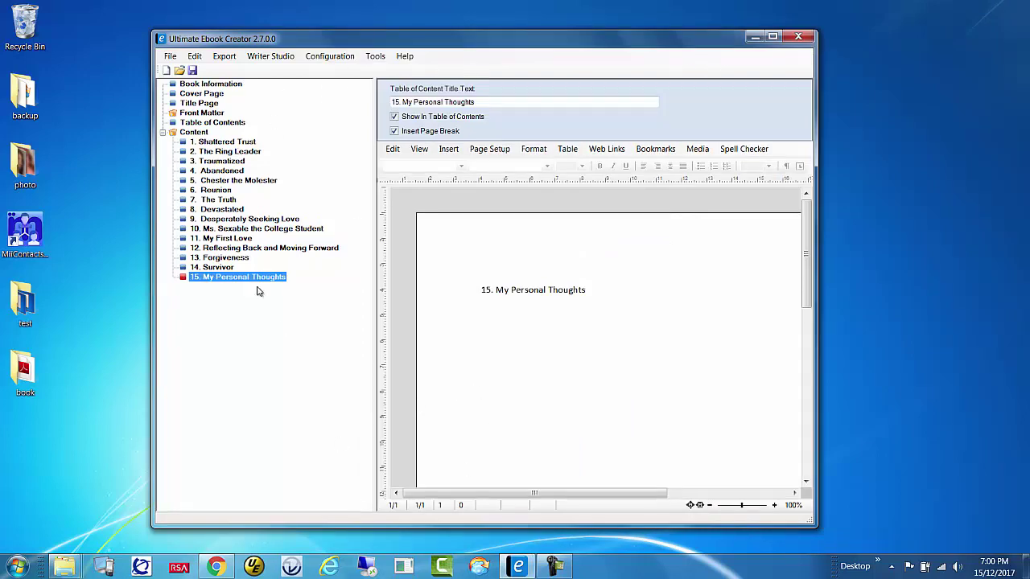
- Close all open Explorer windows, reopen the desktop's book folder beside the chapter tree, and go into its ConvertedPages folder
left_click(70, 571)
right_click(70, 572)
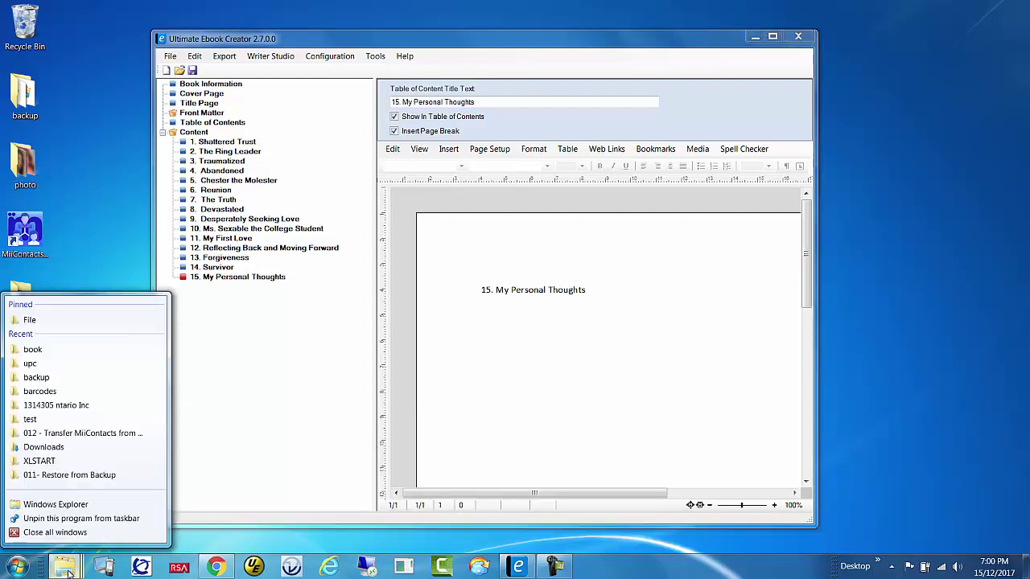
left_click(56, 535)
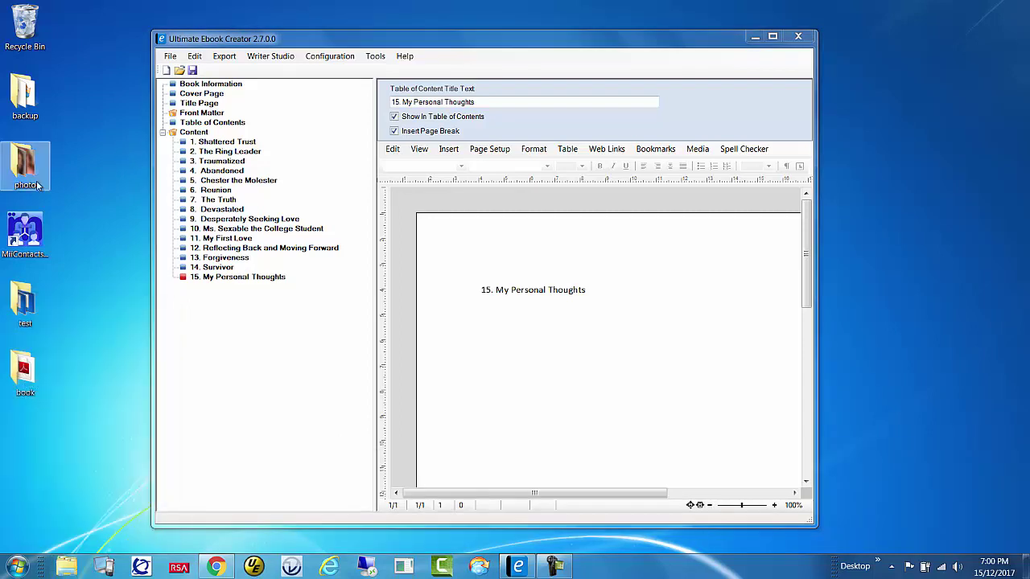
double_click(25, 372)
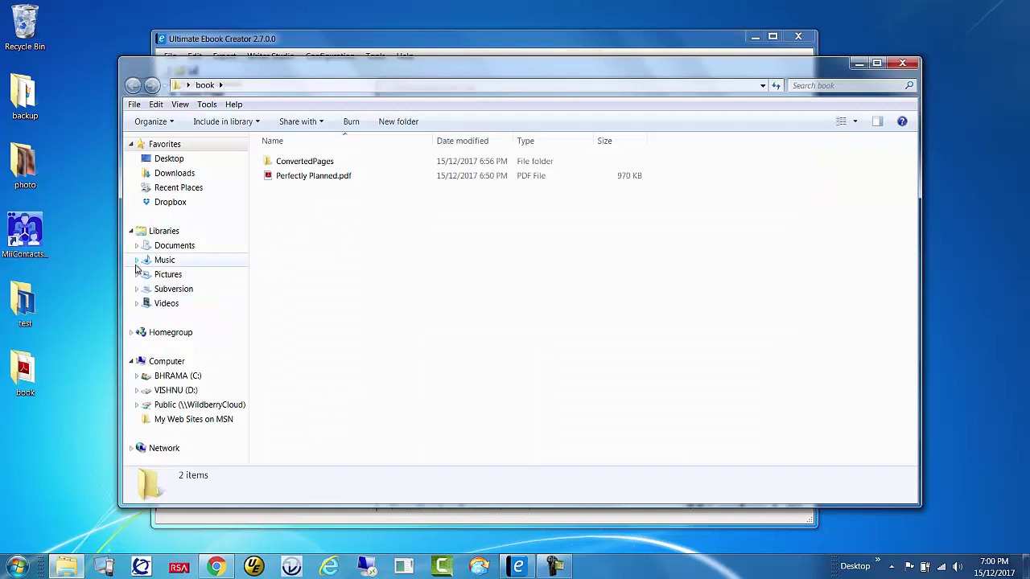
left_click_drag(119, 274, 492, 266)
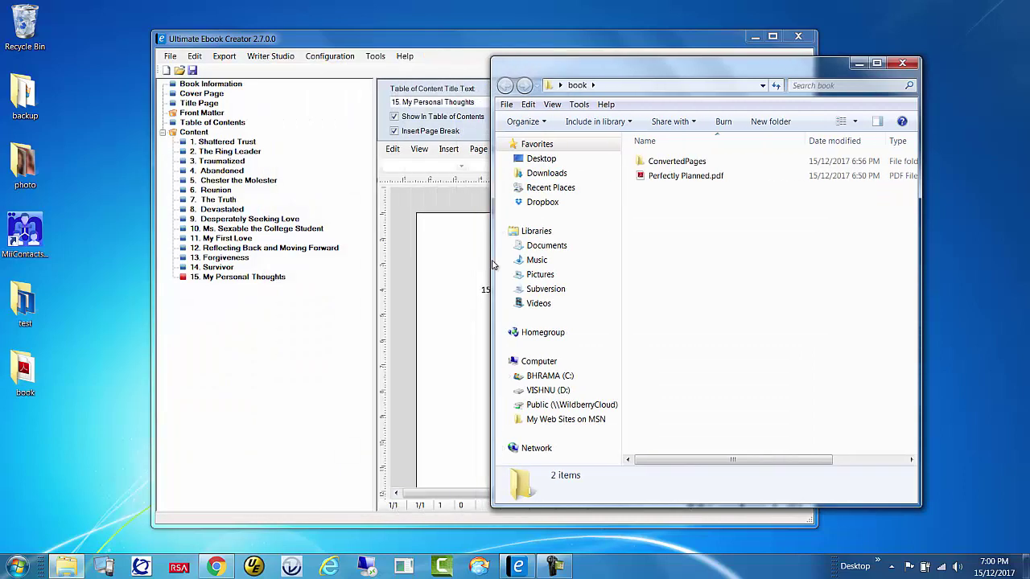
double_click(706, 162)
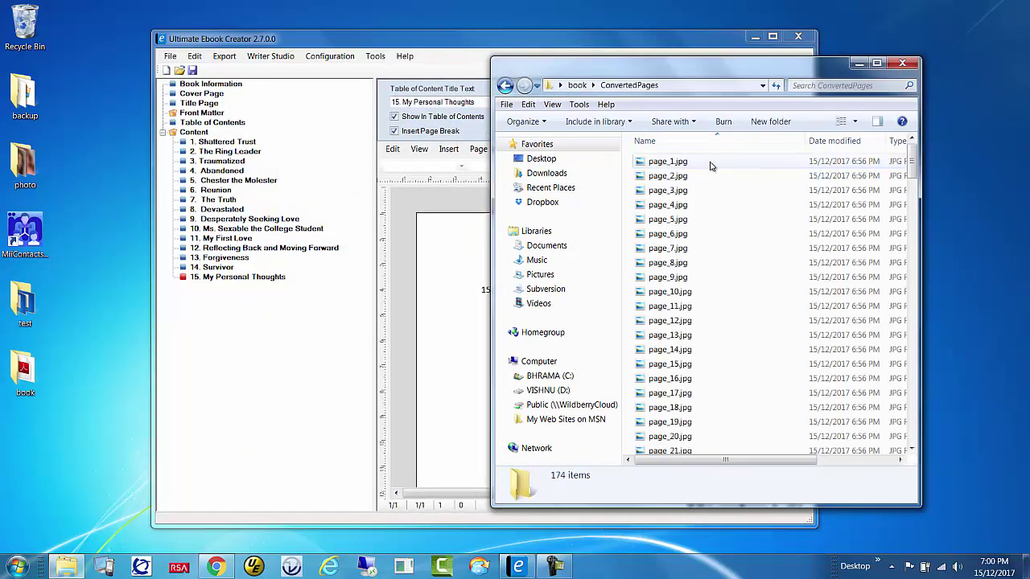
- Show the ConvertedPages images as Extra Large Icons and widen the folder window to fit three thumbnails per row
left_click(857, 121)
left_click(905, 39)
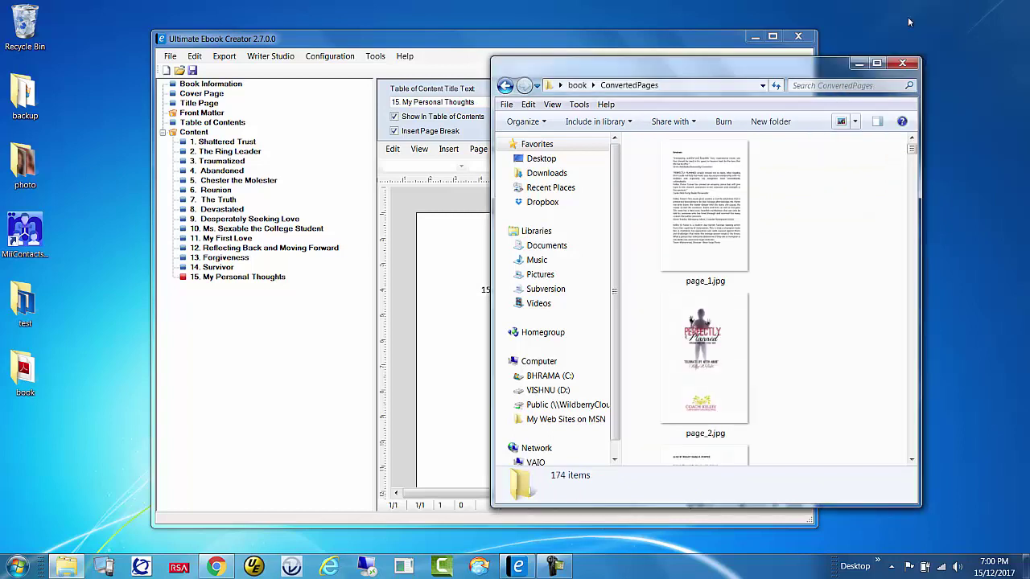
left_click_drag(492, 246, 393, 261)
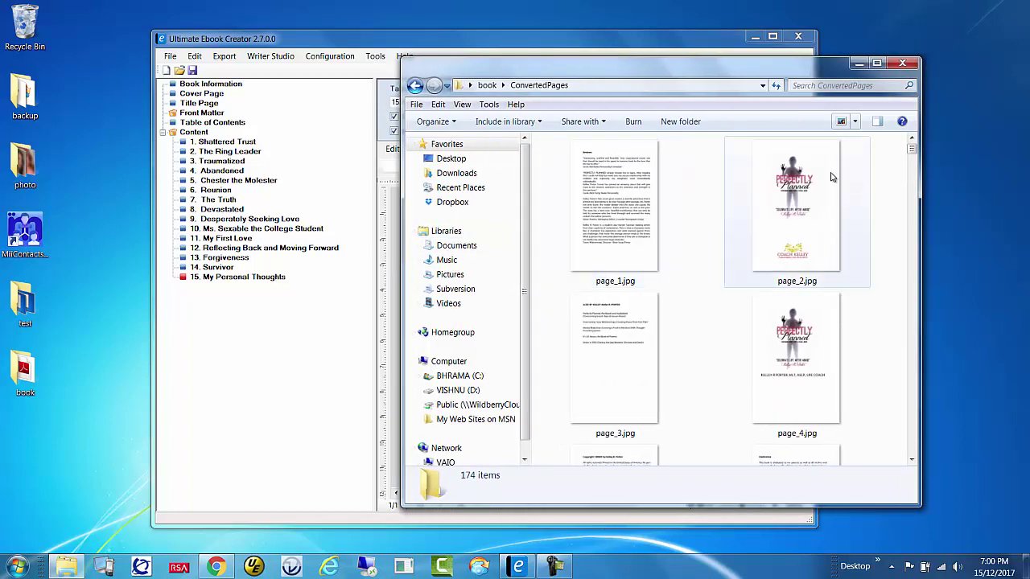
left_click_drag(923, 209, 1010, 211)
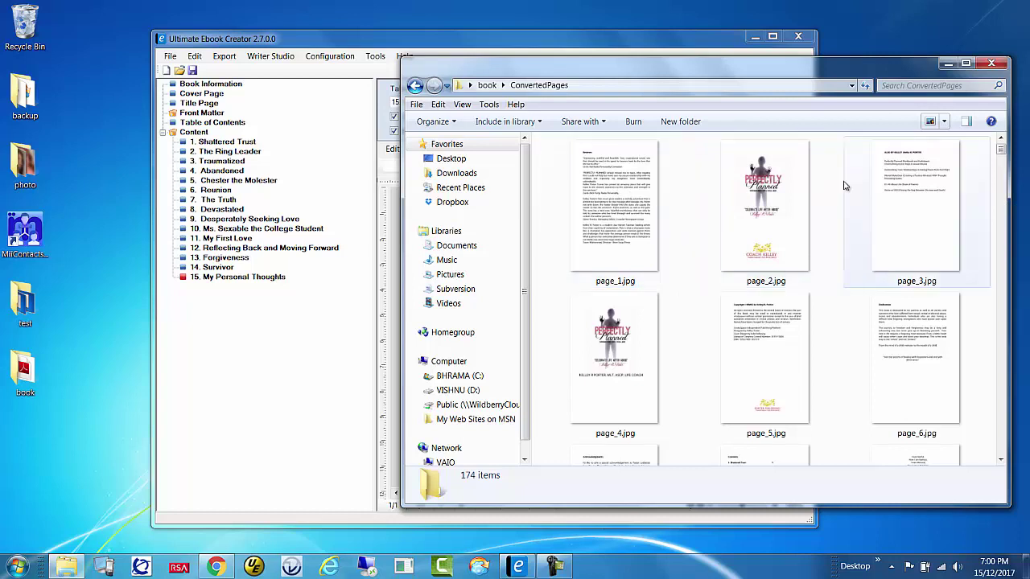
- View page_1.jpg and page_3.jpg full size, and compare page_2.jpg and page_4.jpg to see which book part each belongs to
double_click(630, 203)
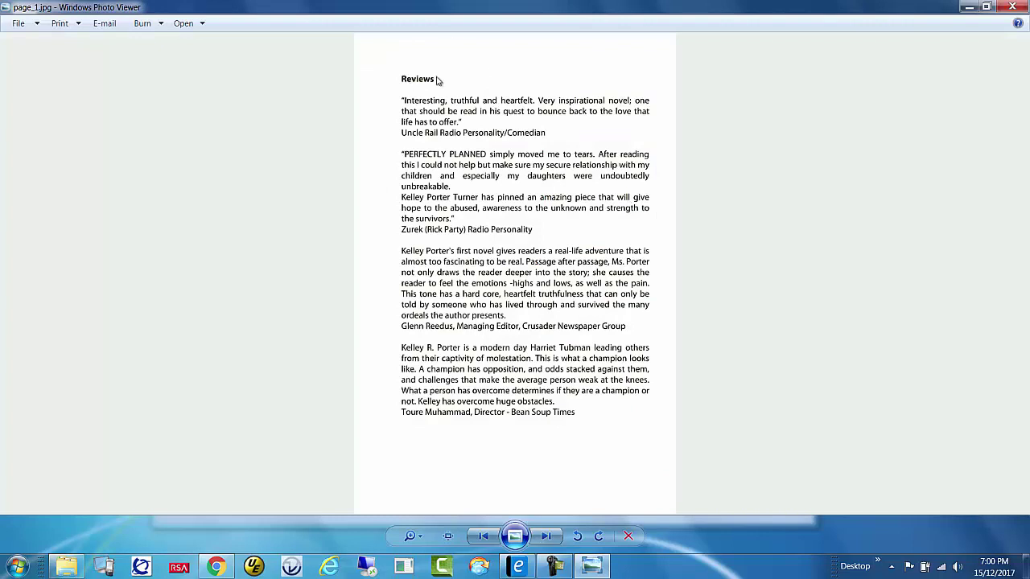
left_click(1013, 6)
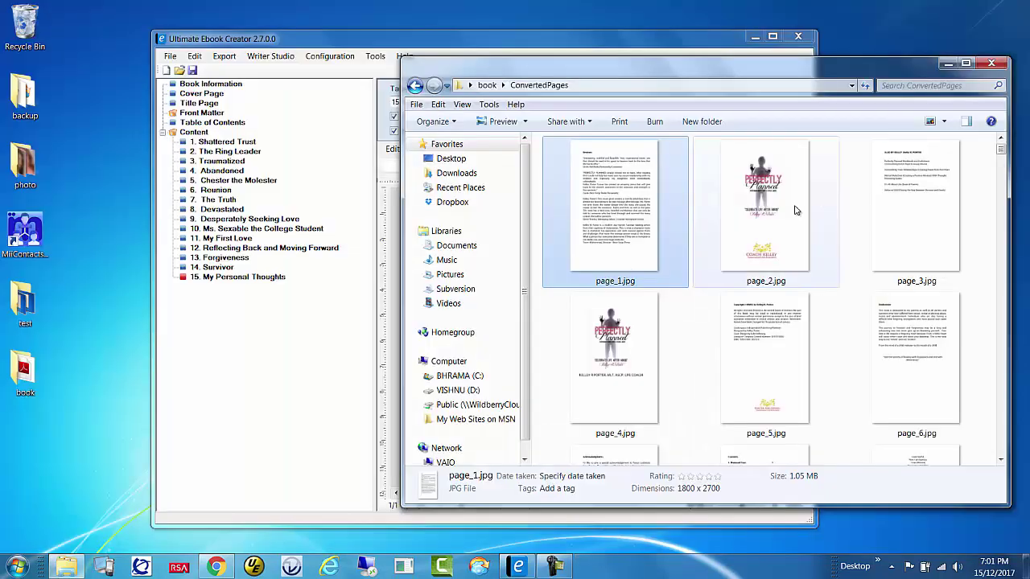
left_click(769, 196)
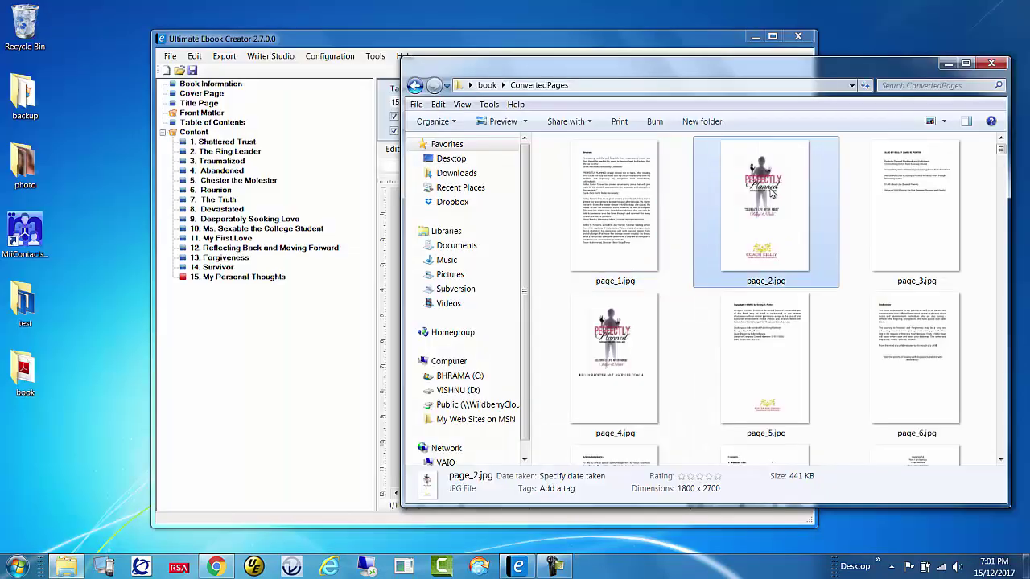
double_click(937, 159)
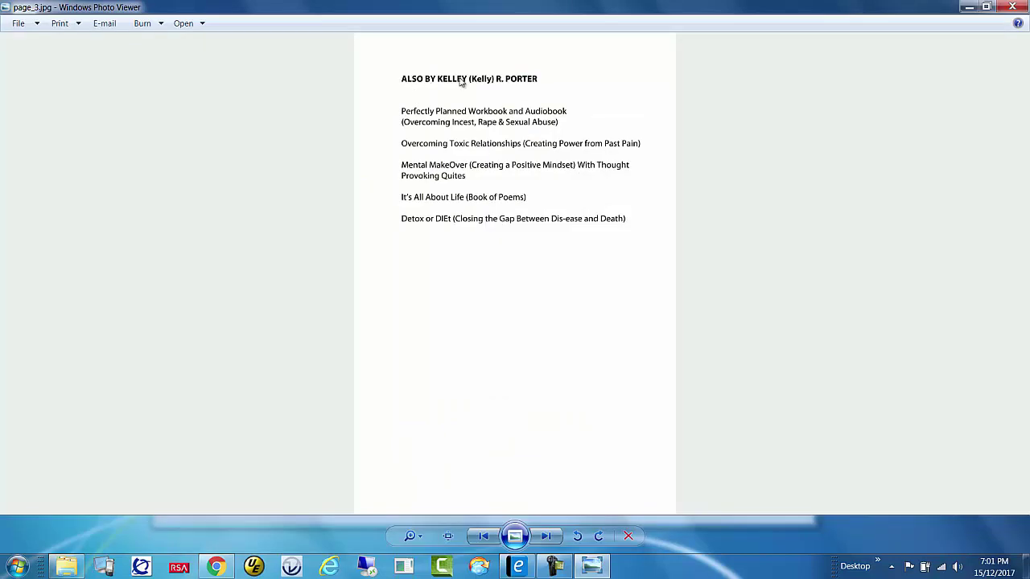
left_click(1012, 7)
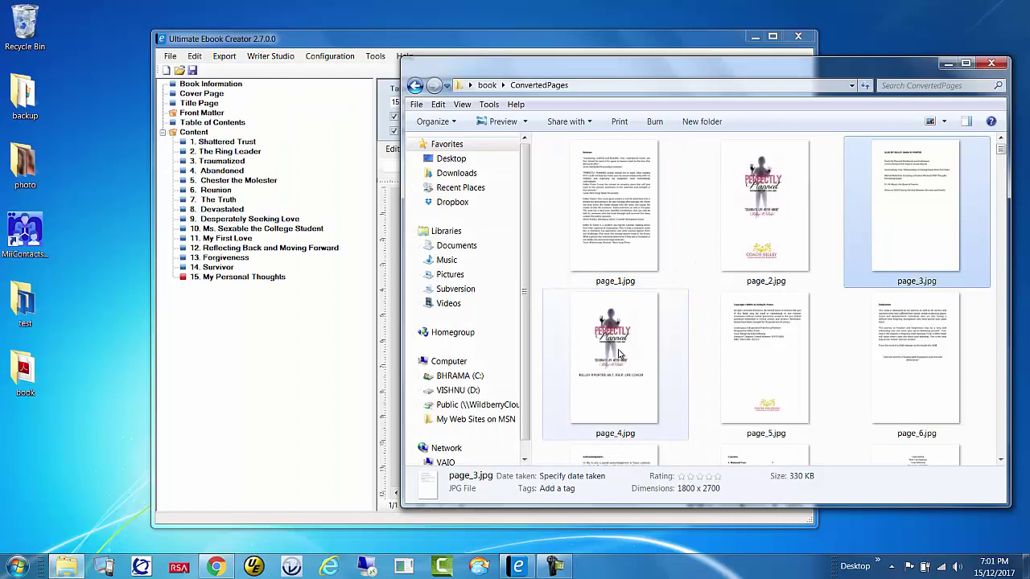
left_click(620, 354)
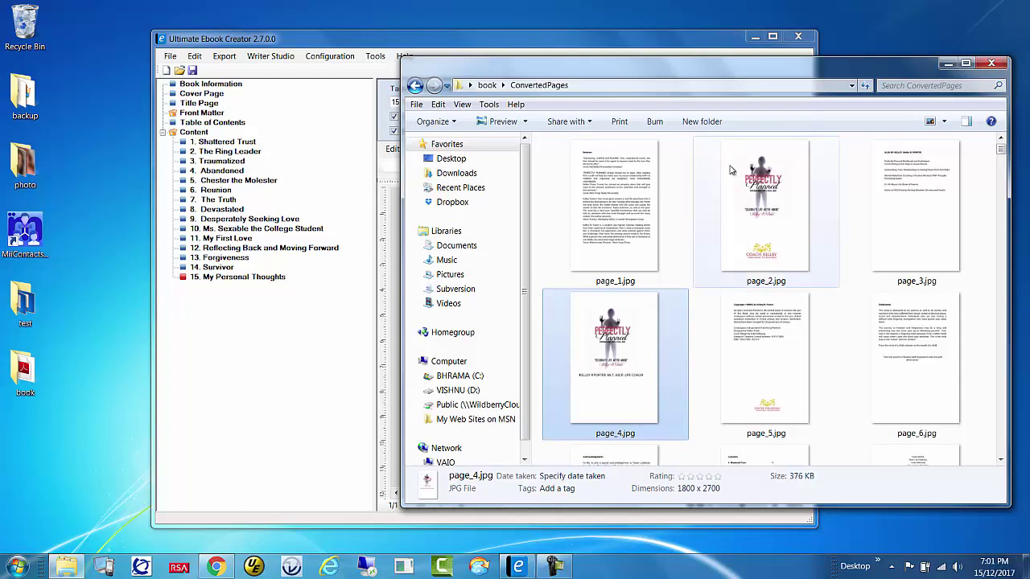
left_click(777, 224)
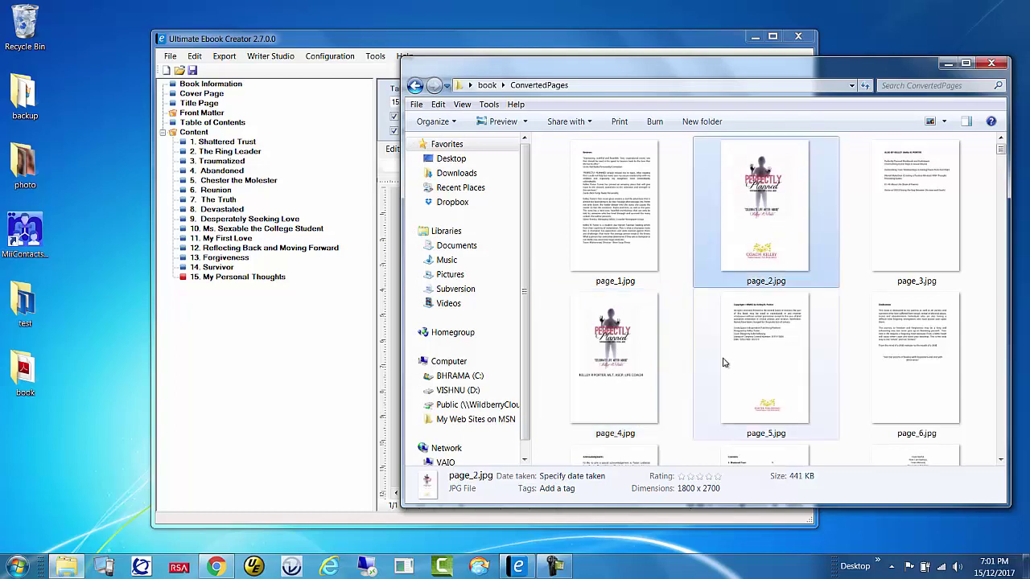
left_click(600, 367)
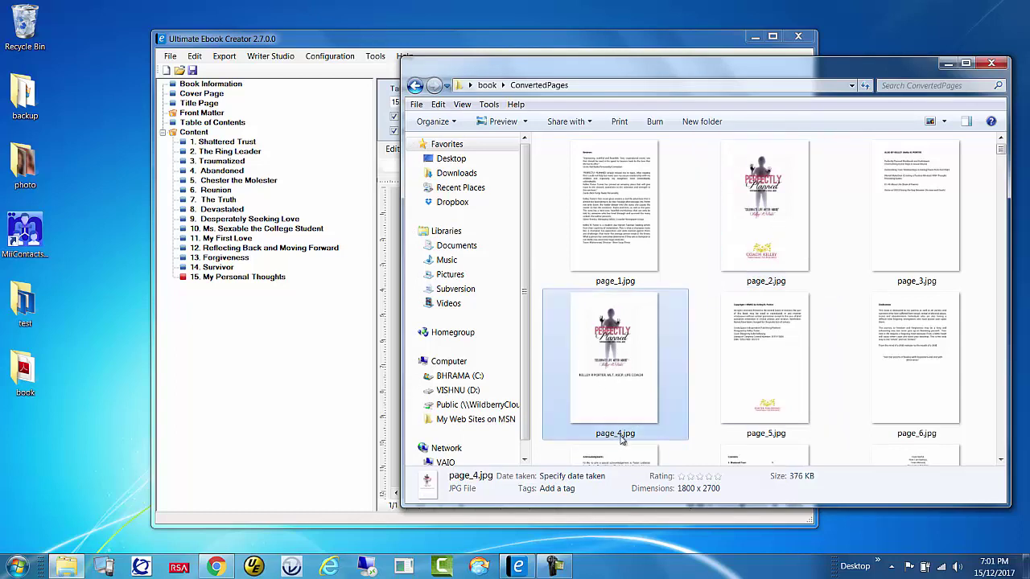
- Fill in the book information with Perfectly Planned as title and description, and enter the author's and publisher's names
left_click(211, 87)
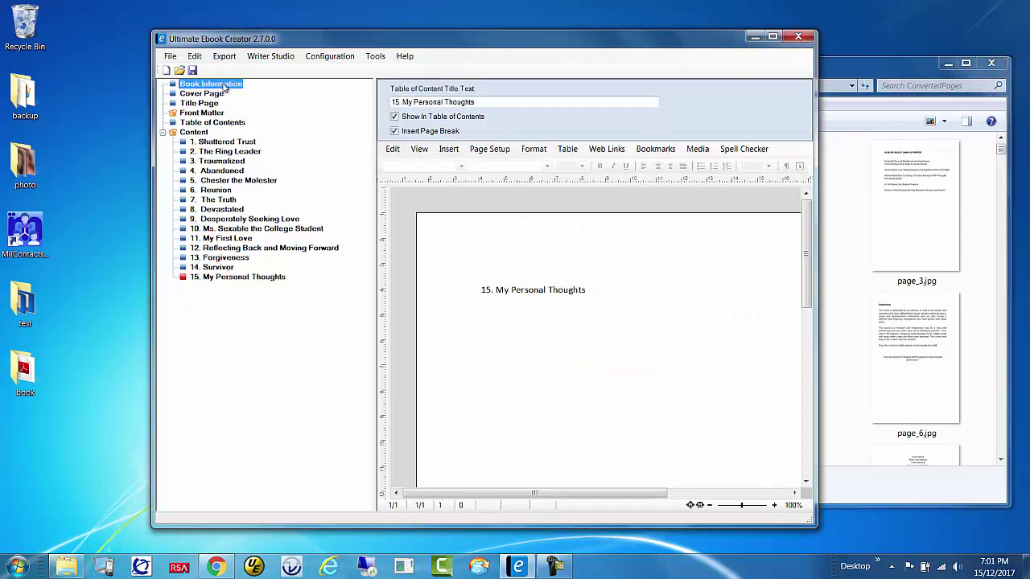
left_click(215, 86)
left_click(497, 92)
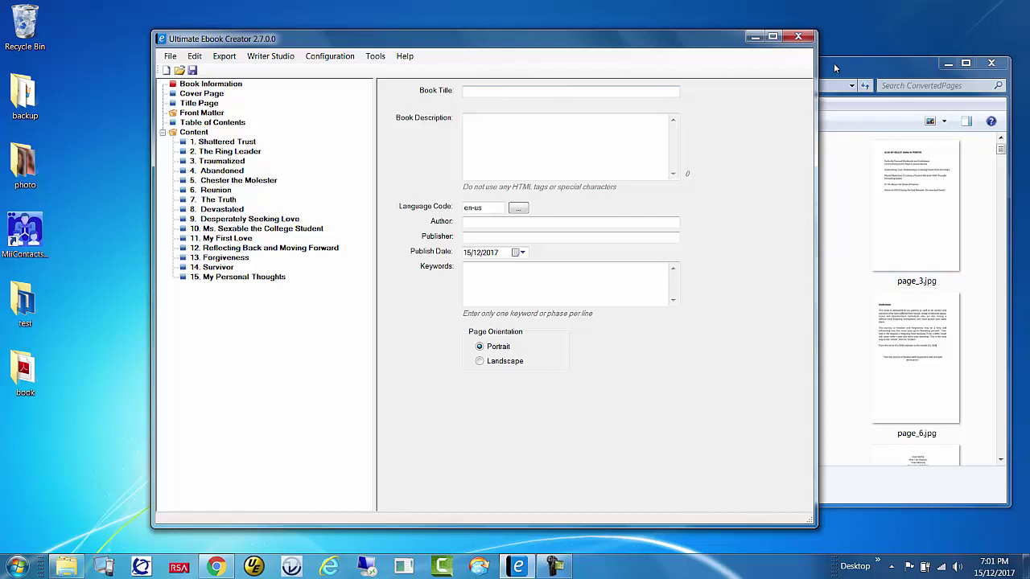
double_click(21, 378)
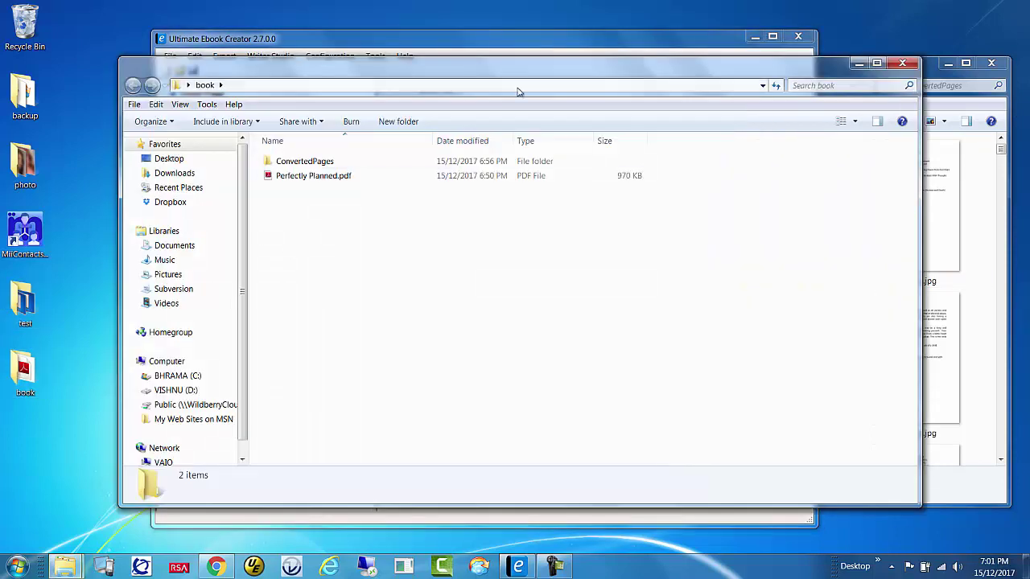
left_click(895, 66)
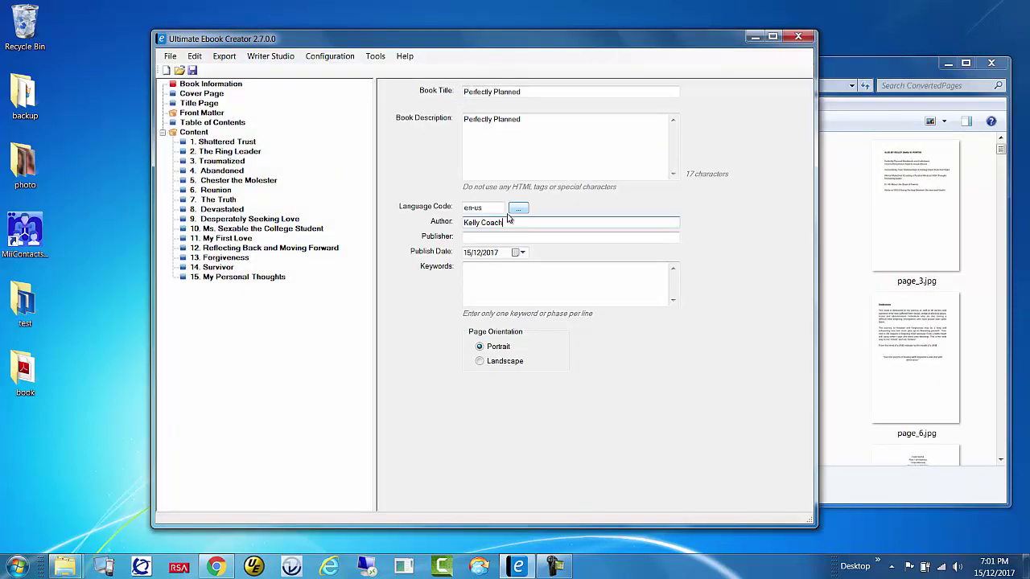
key("Tab")
left_click(510, 237)
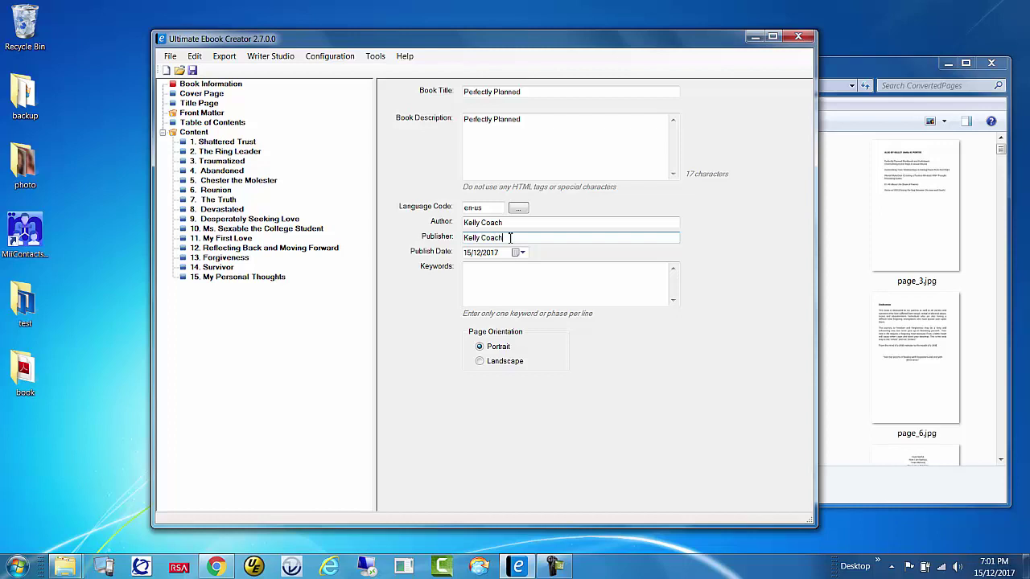
left_click(510, 283)
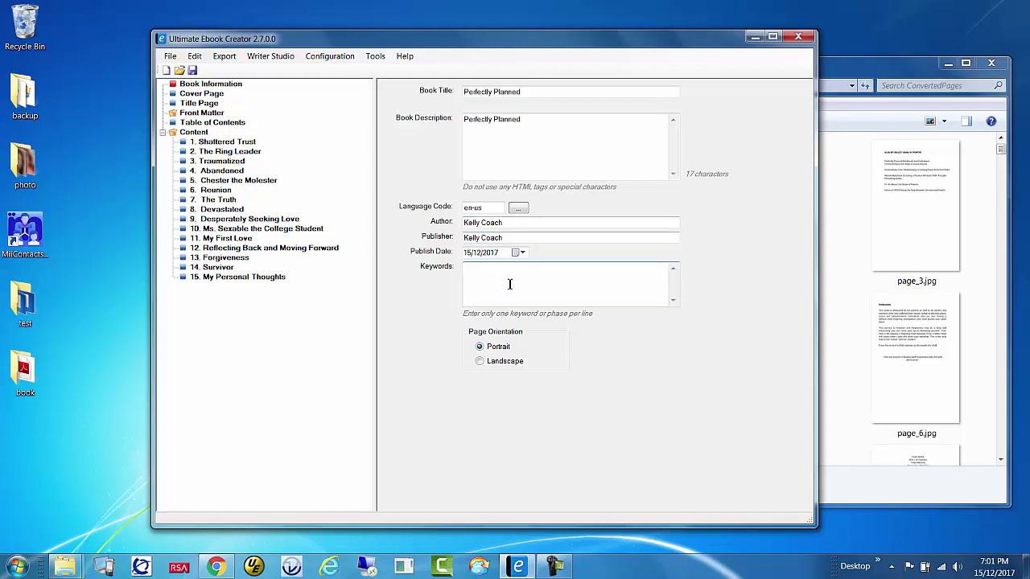
- Set page_4.jpg from the ConvertedPages folder as the cover page image, choosing it among Extra Large Icons in an enlarged file dialog
left_click(208, 94)
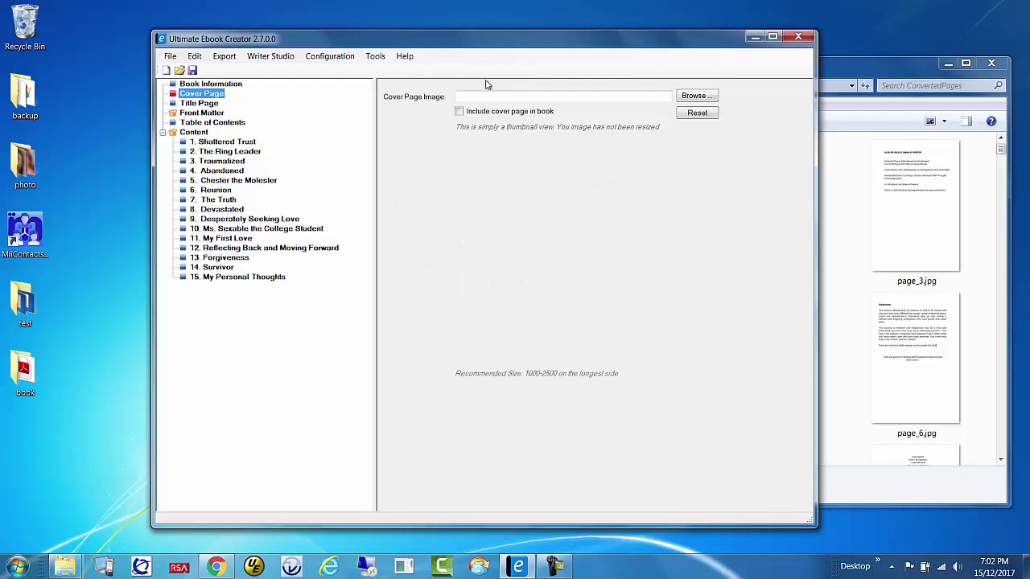
left_click(697, 95)
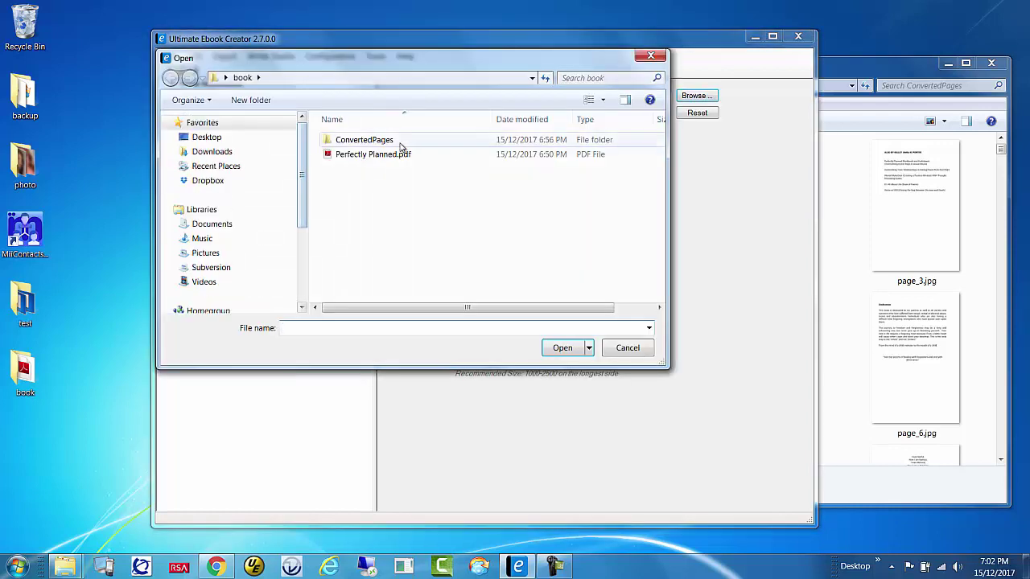
double_click(393, 140)
left_click(604, 100)
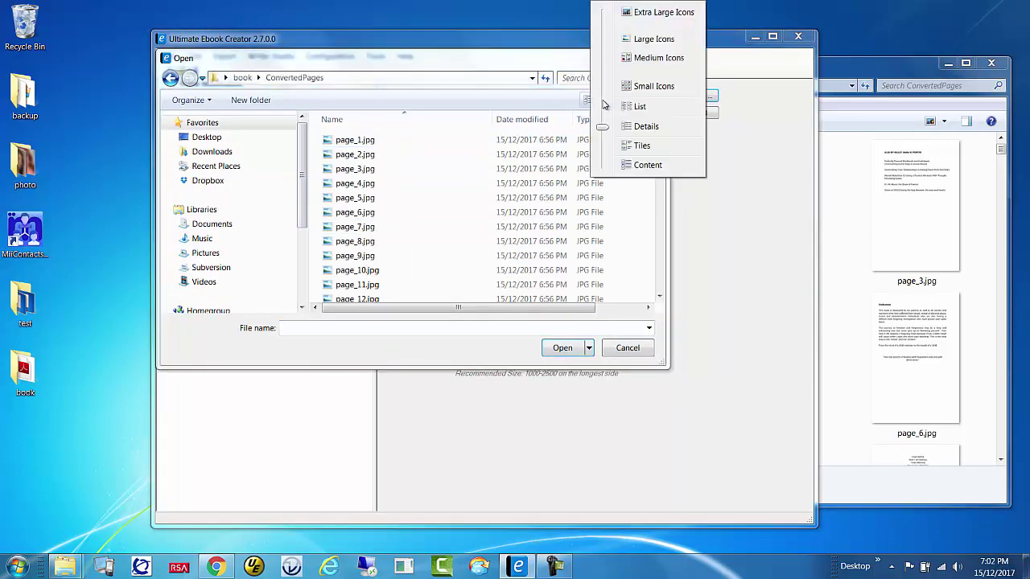
left_click(661, 12)
left_click(556, 197)
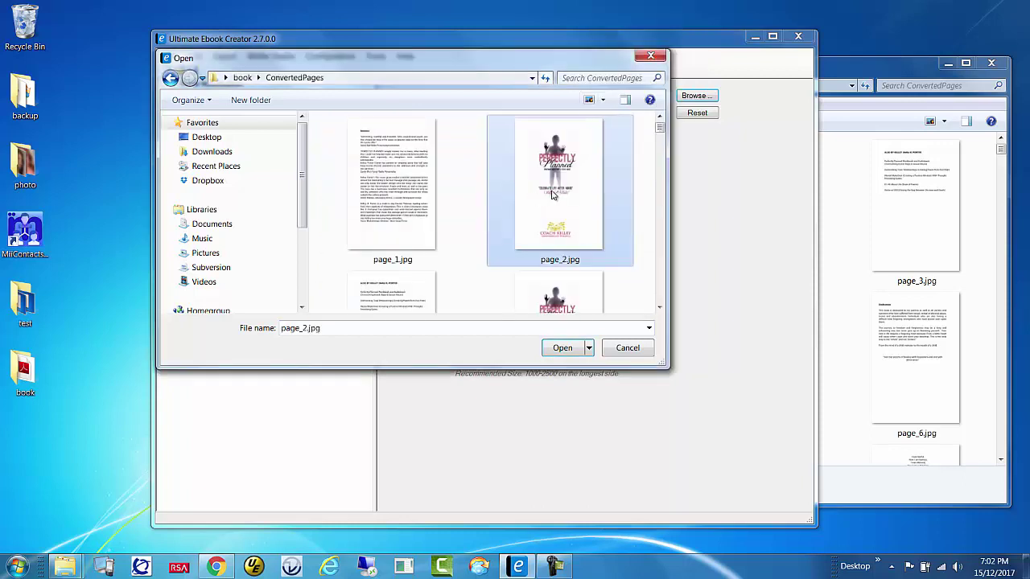
left_click_drag(661, 355, 797, 473)
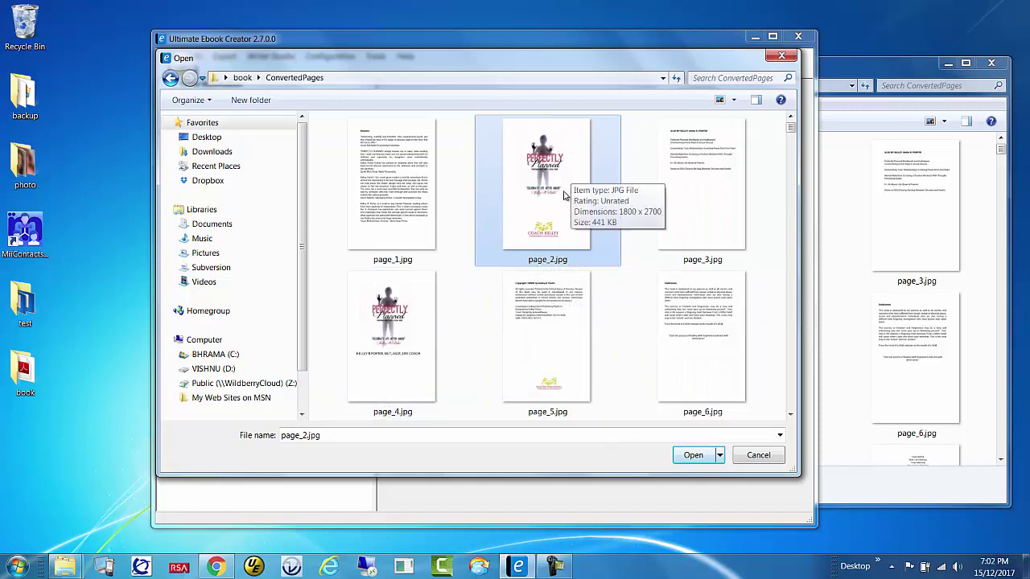
left_click(371, 363)
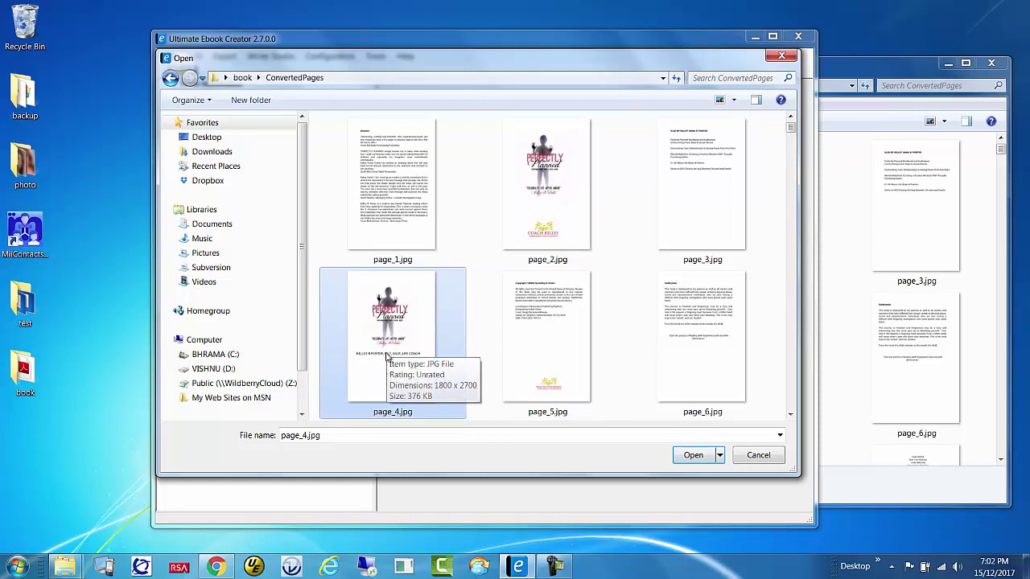
left_click(699, 456)
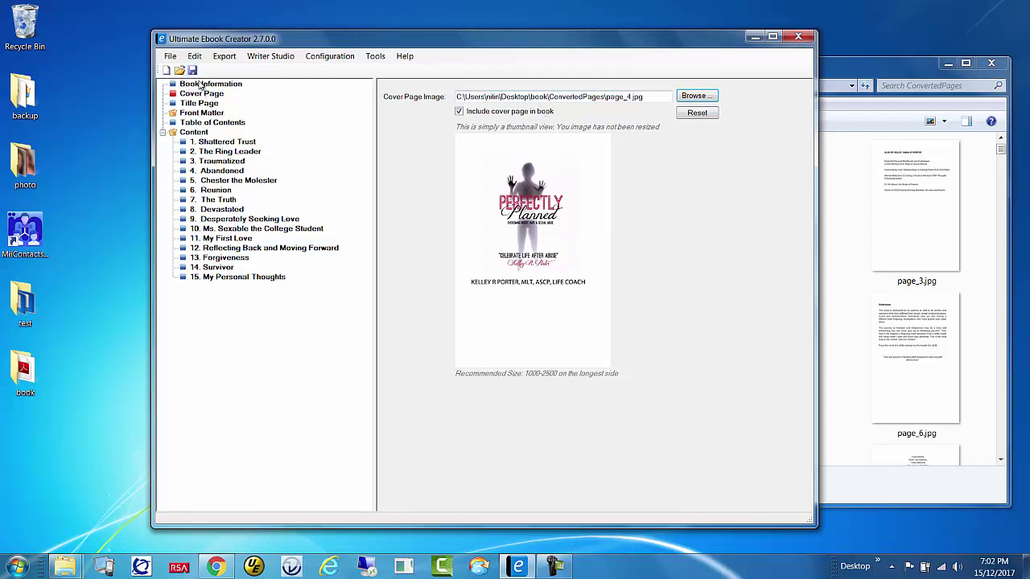
- Start saving the ebook project and choose the desktop's book folder as its location
left_click(170, 55)
left_click(197, 93)
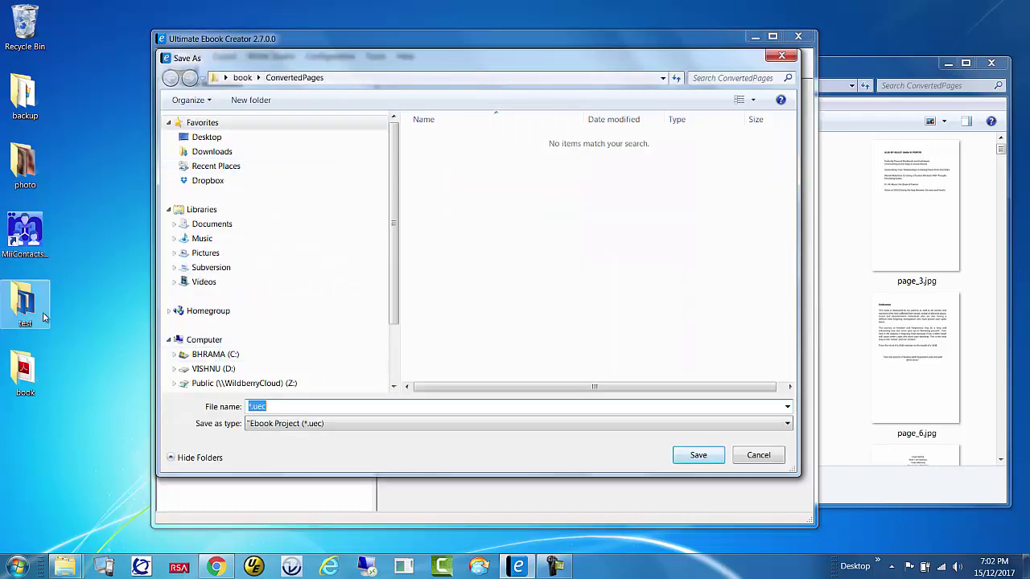
left_click(206, 138)
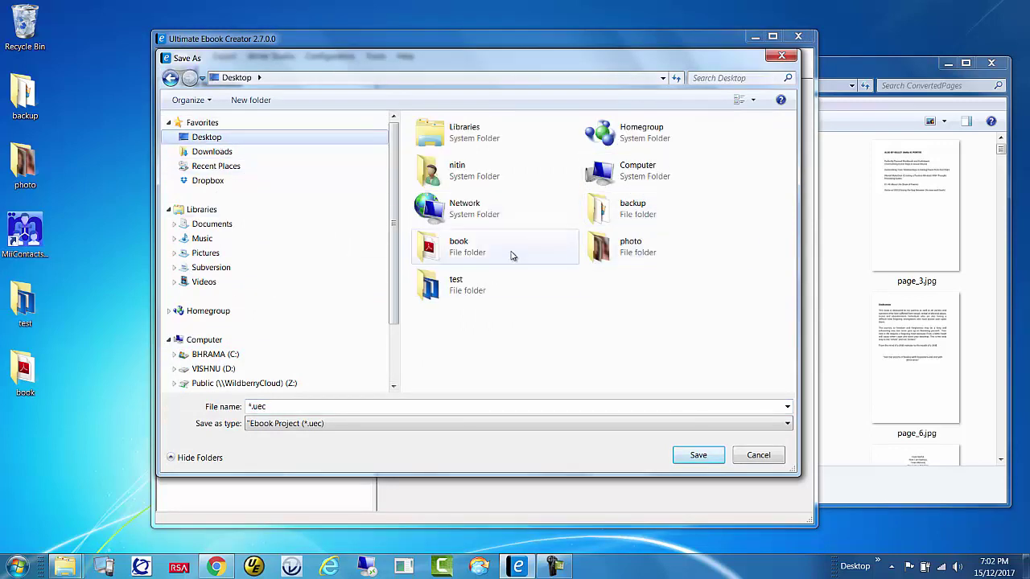
double_click(461, 251)
- Name the project file Perfectly Planned, save it and acknowledge the save message
left_click(399, 410)
type("P")
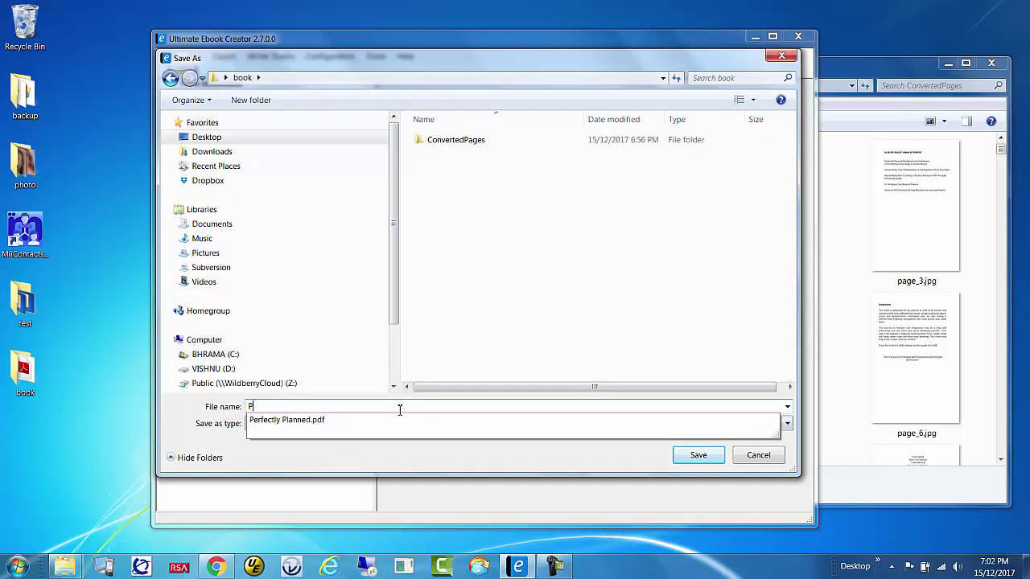
type("erfect")
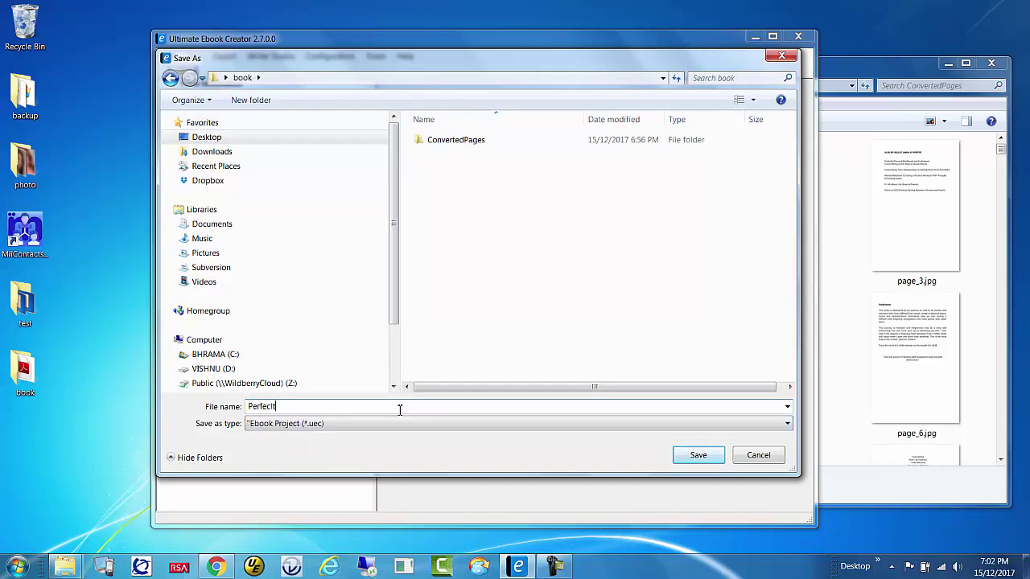
key("BackSpace")
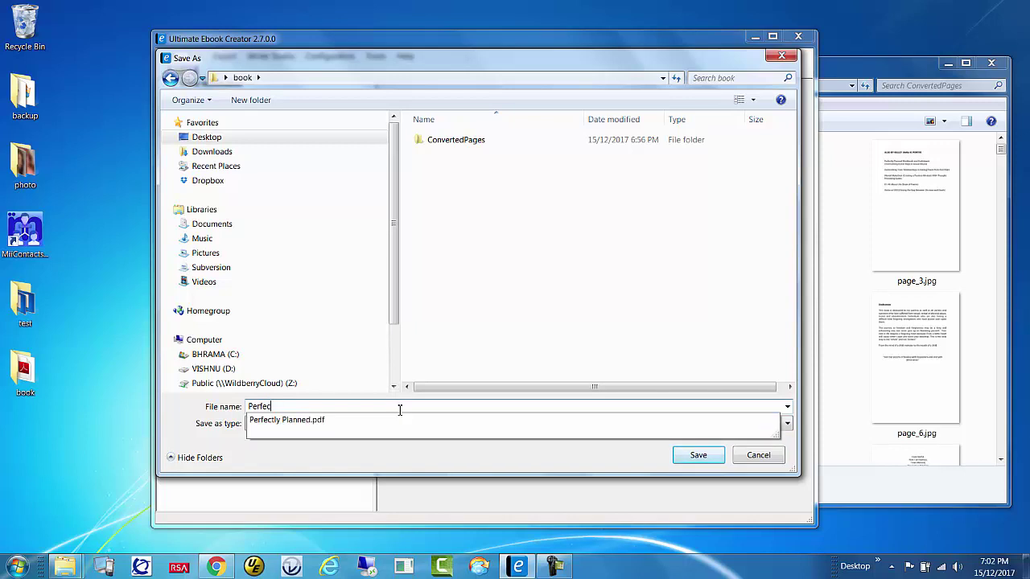
key("Down")
key("BackSpace")
key("BackSpace")
key("BackSpace")
left_click(399, 409)
left_click(705, 463)
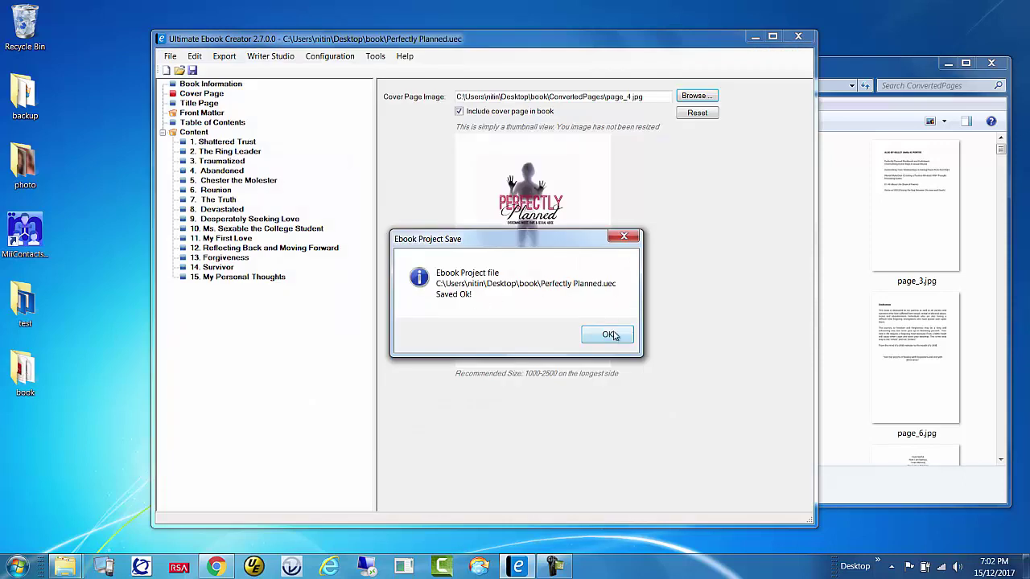
left_click(615, 338)
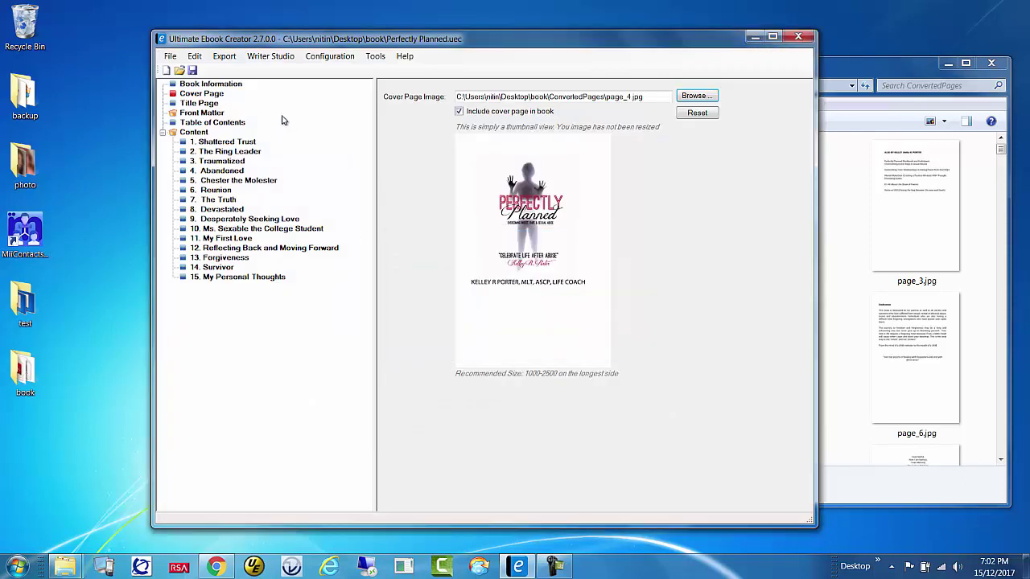
- Check the converted page images and add a front matter chapter titled Review with the default style
left_click(915, 77)
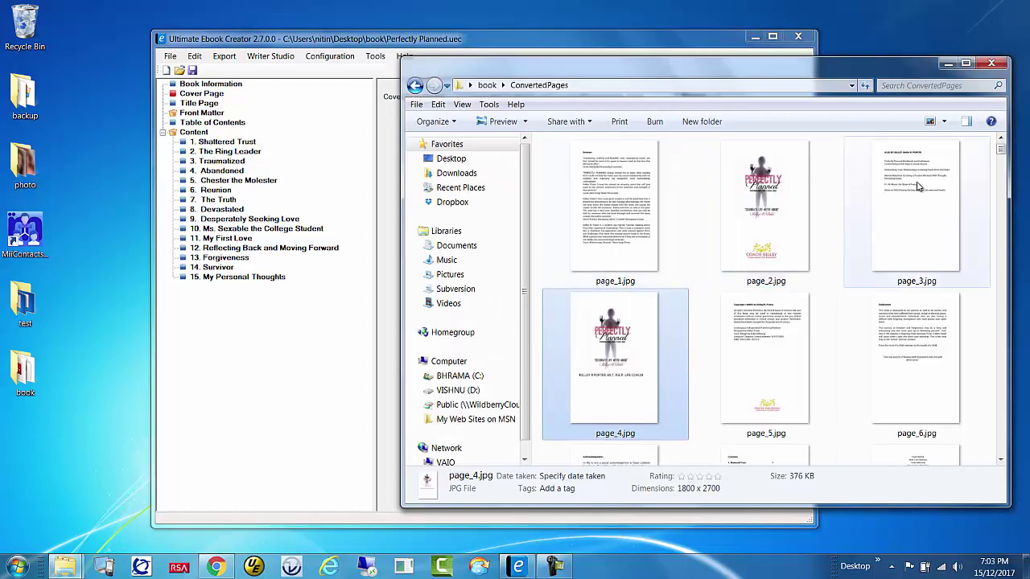
left_click(203, 112)
right_click(214, 117)
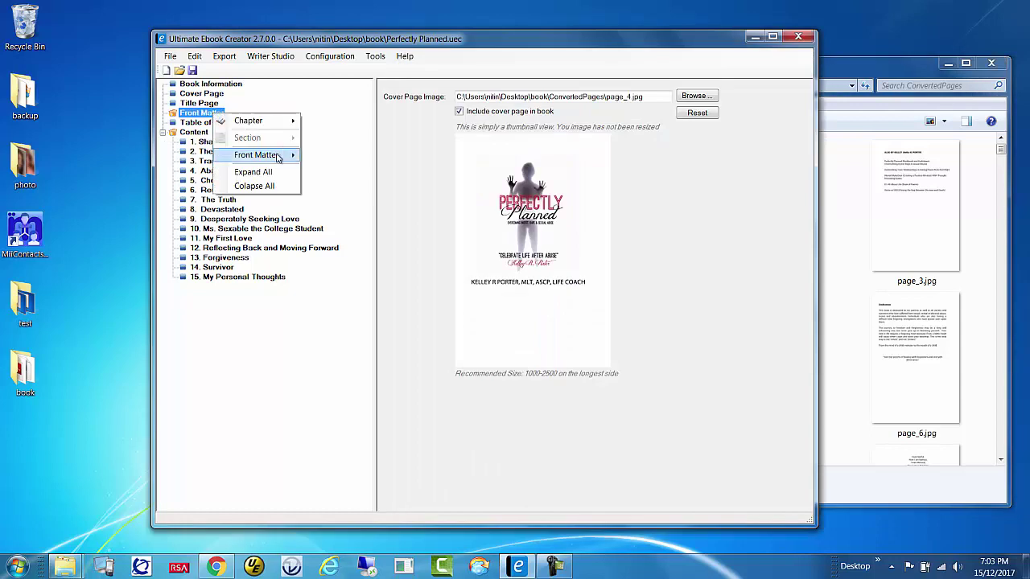
mouse_move(277, 157)
left_click(352, 156)
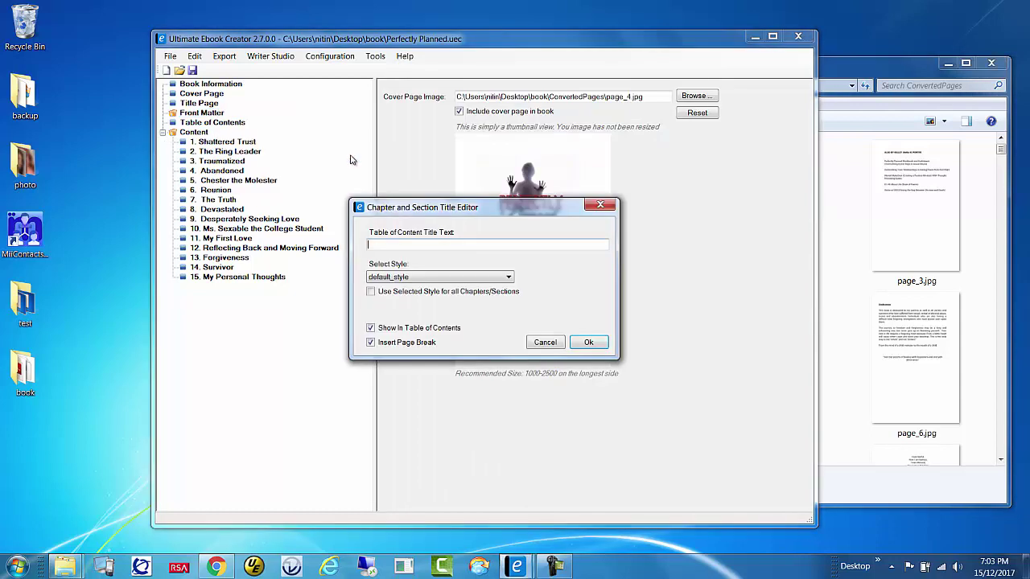
left_click_drag(462, 212, 532, 155)
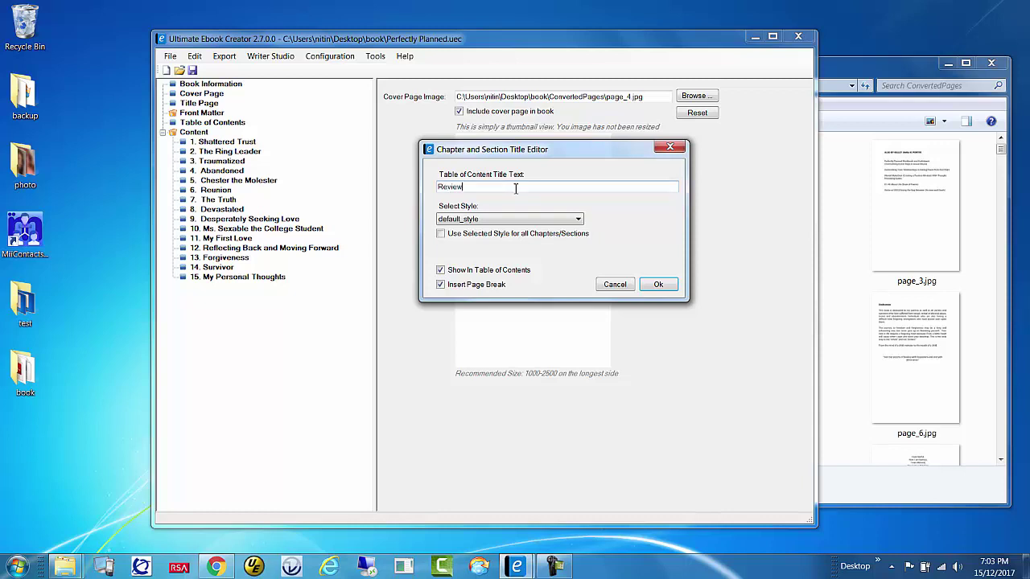
left_click(658, 285)
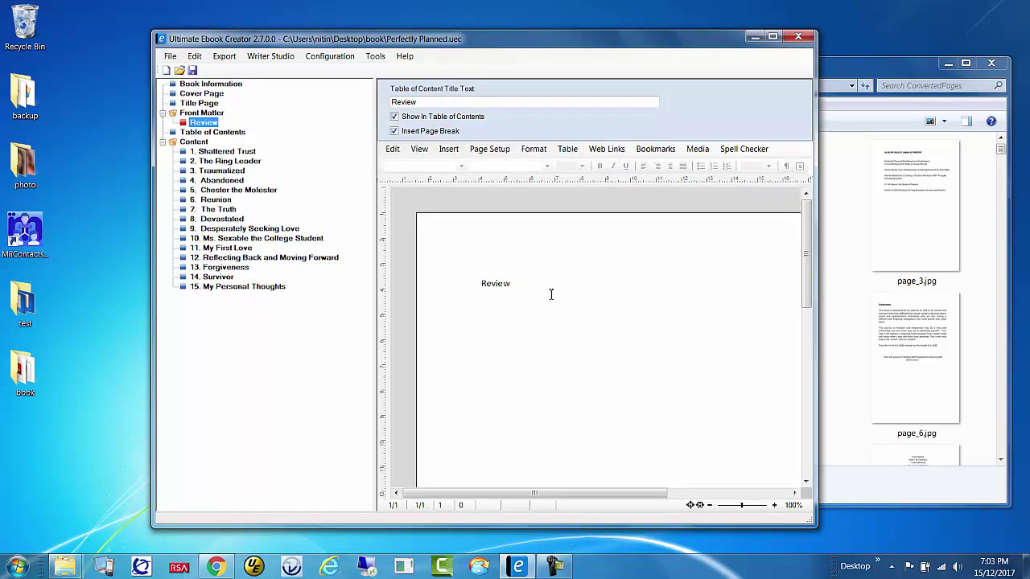
- Clear the Review page's text and start a bulk image insert from the ConvertedPages folder, showing its files as Extra Large Icons
left_click_drag(551, 295, 436, 289)
key("Delete")
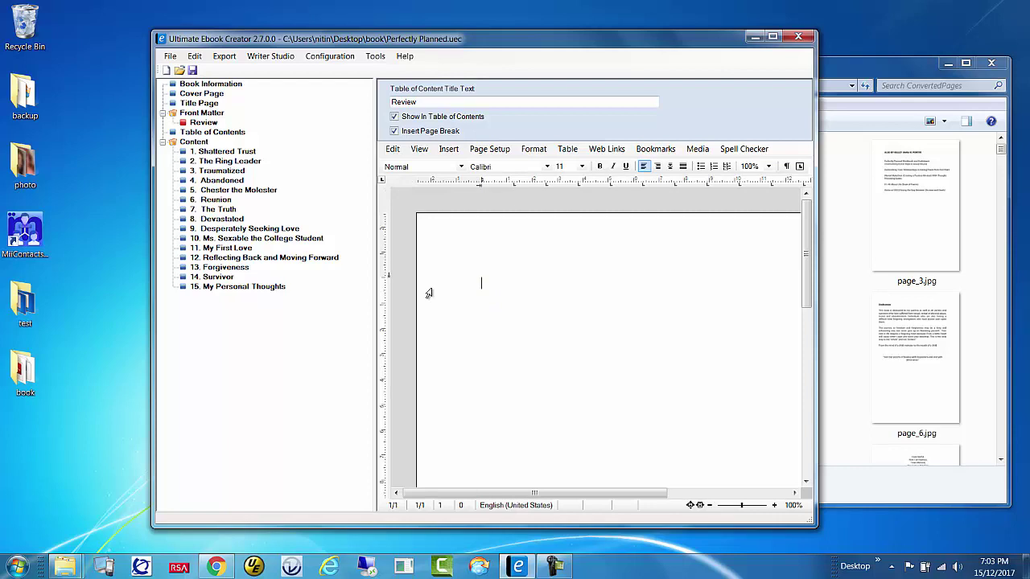
left_click(449, 150)
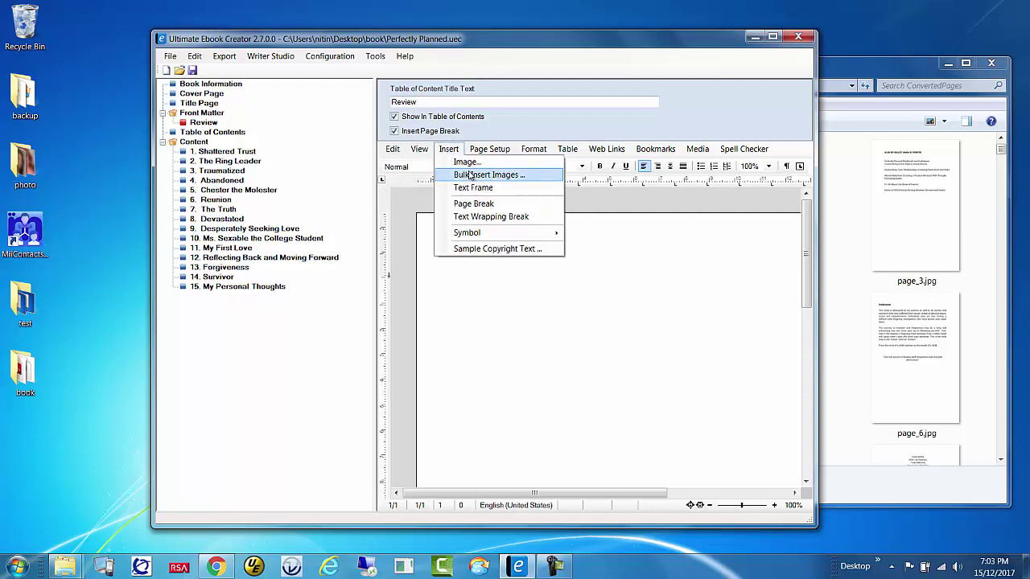
left_click(472, 176)
left_click(384, 143)
double_click(384, 143)
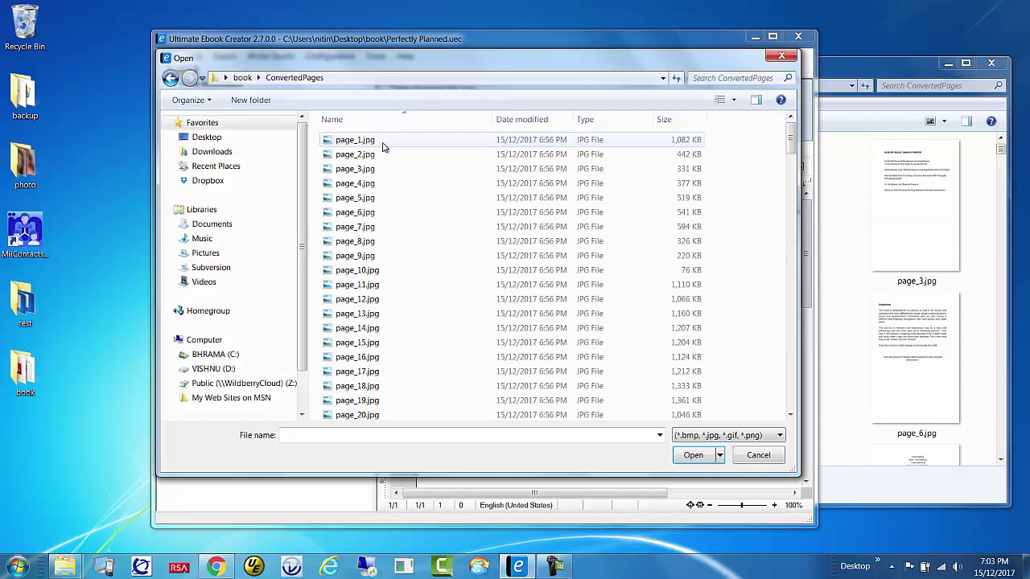
left_click(733, 100)
left_click(796, 12)
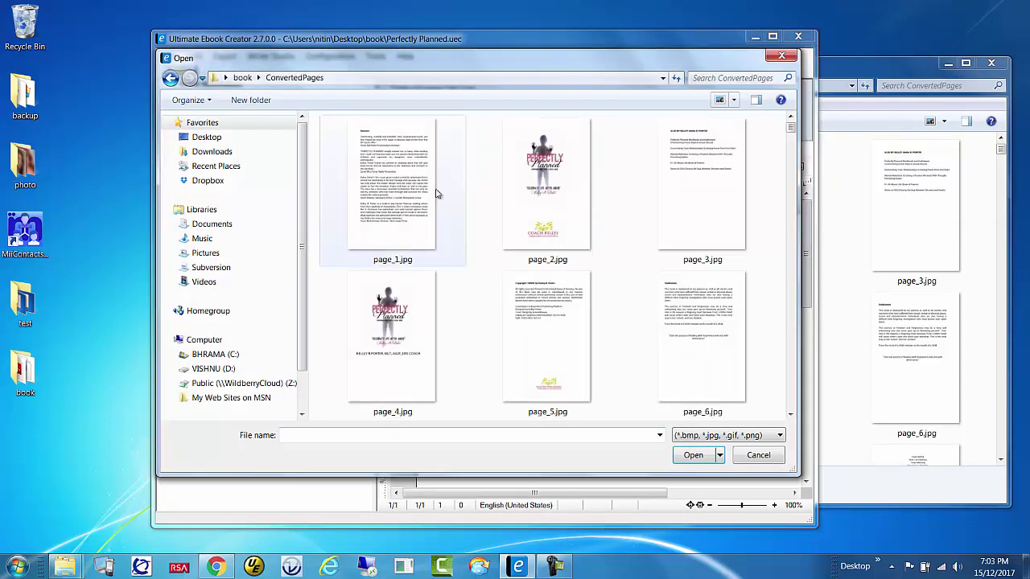
- Insert page_1.jpg through page_3.jpg into the Review page and reduce the editor zoom to 90%
left_click(407, 181)
left_click(568, 169, "ctrl")
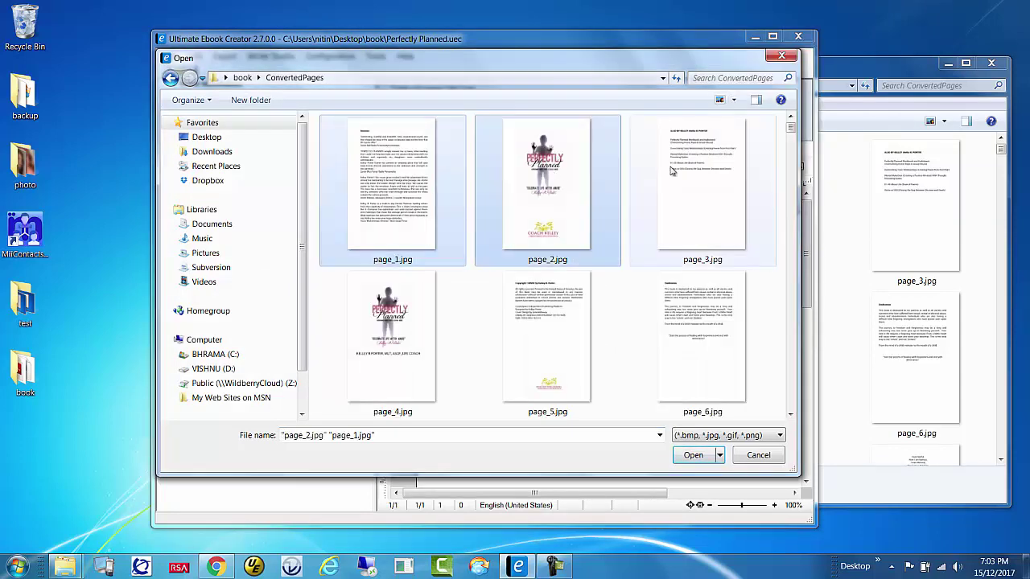
left_click(681, 166, "ctrl")
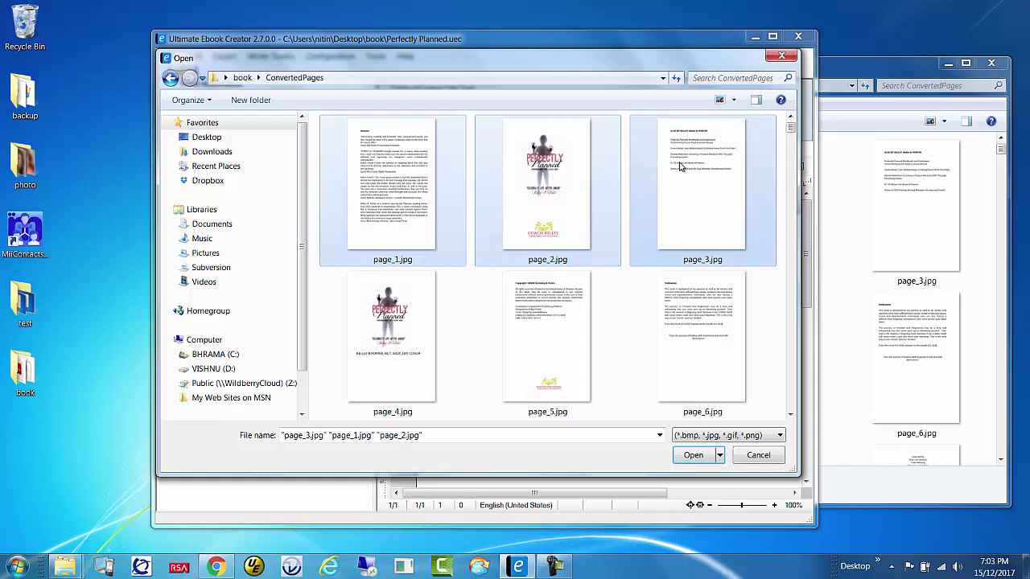
left_click(371, 194)
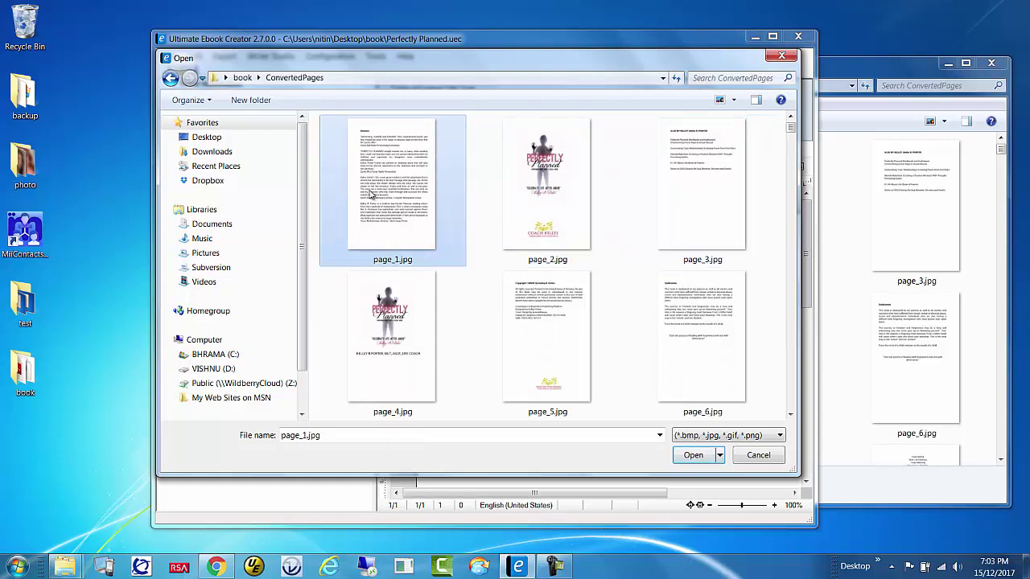
left_click(702, 166, "shift")
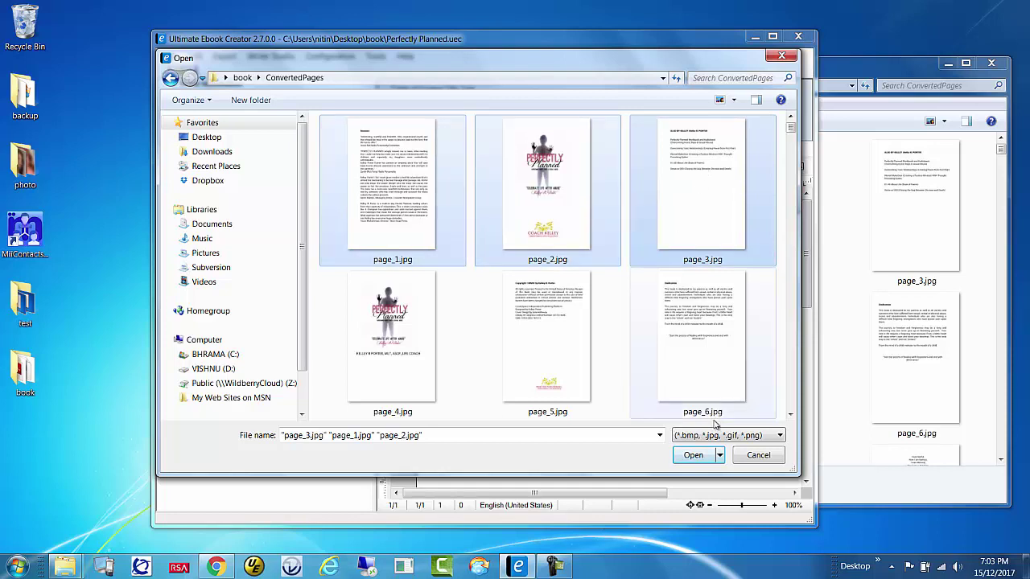
left_click(693, 455)
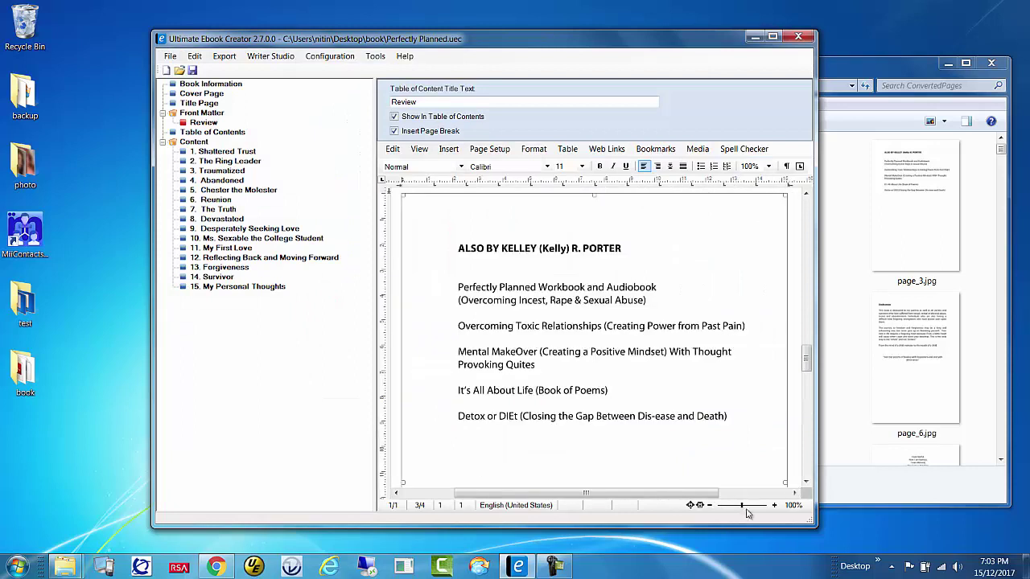
left_click(710, 506)
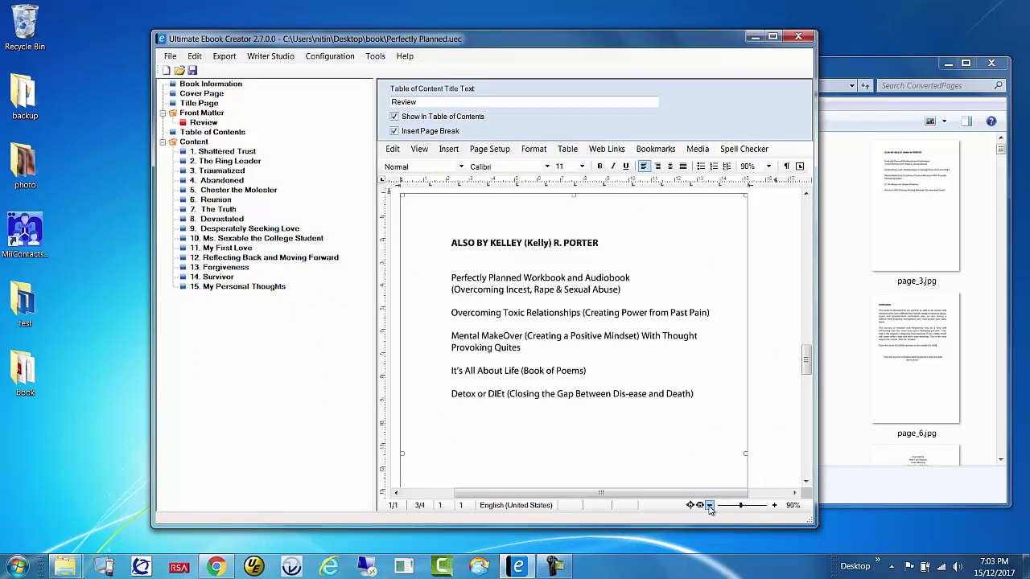
- Reduce the editor zoom to 65% and delete the blank page at the end of the Review section
left_click(710, 505)
left_click(710, 505)
left_click_drag(807, 398, 807, 225)
left_click(617, 269)
left_click_drag(811, 211, 716, 365)
left_click_drag(808, 380, 807, 435)
left_click(652, 351)
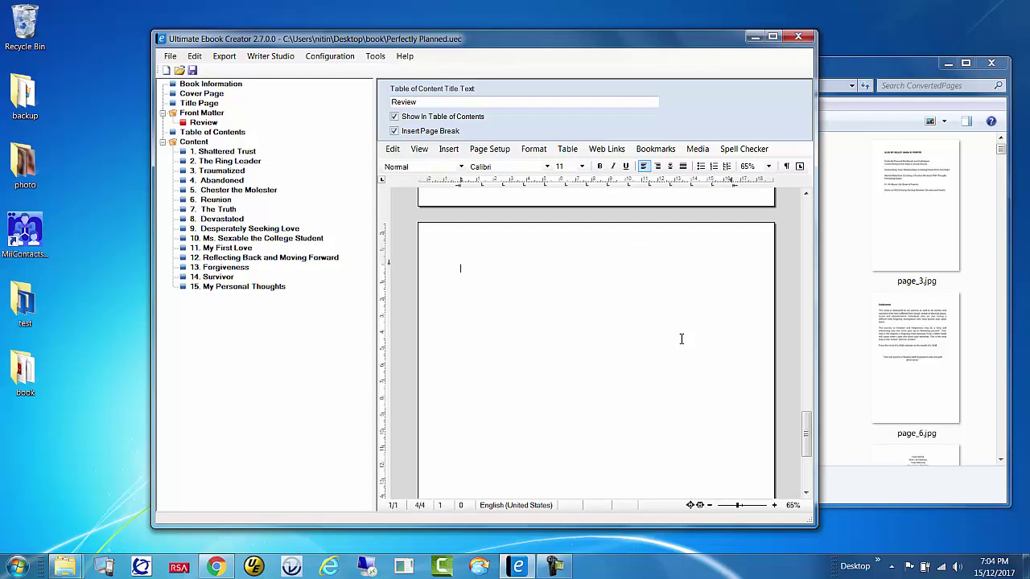
key("BackSpace")
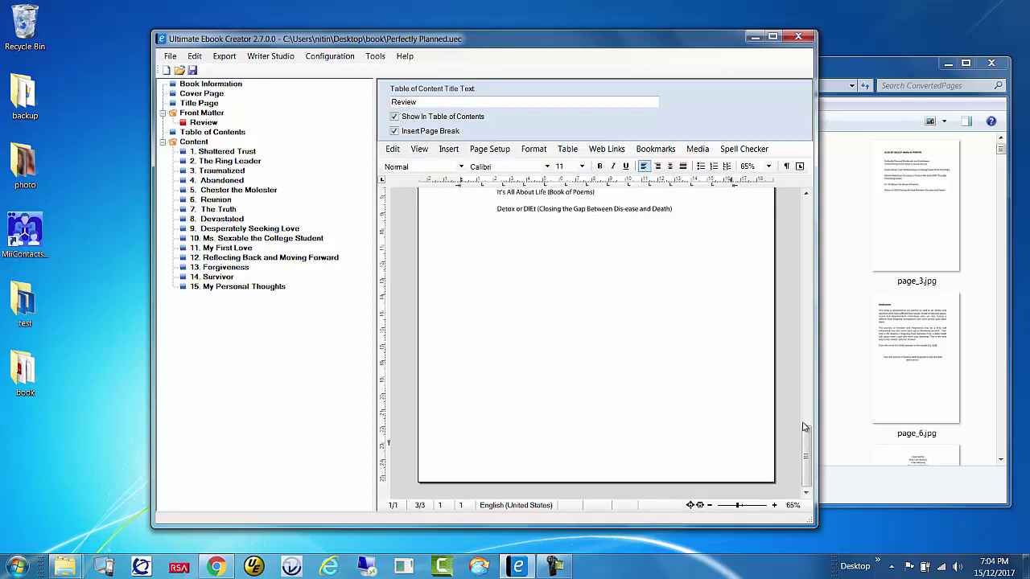
left_click_drag(808, 461, 807, 215)
left_click(213, 124)
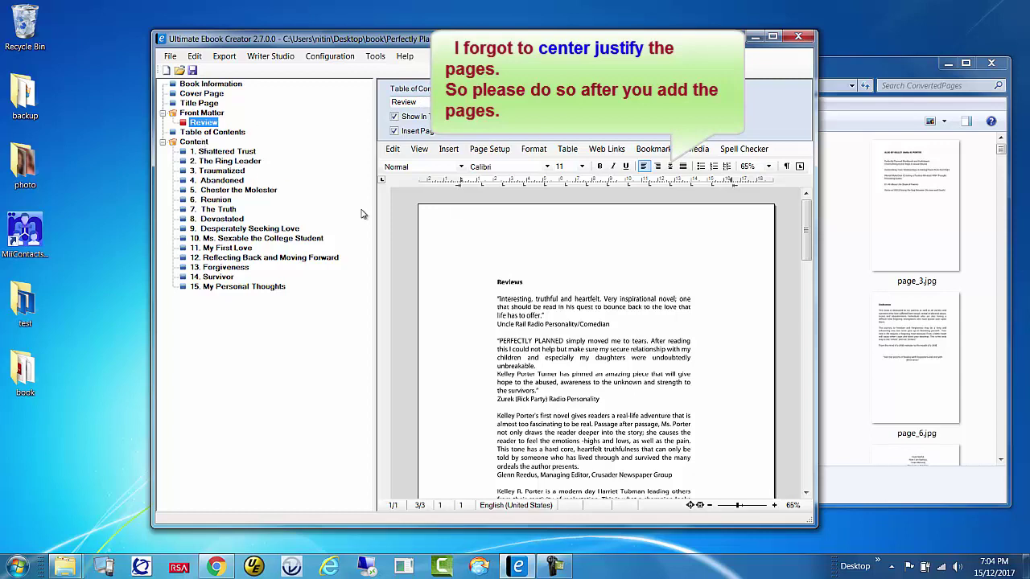
- Preview page_5.jpg from the ConvertedPages folder to check its content, and close the viewer
left_click(876, 61)
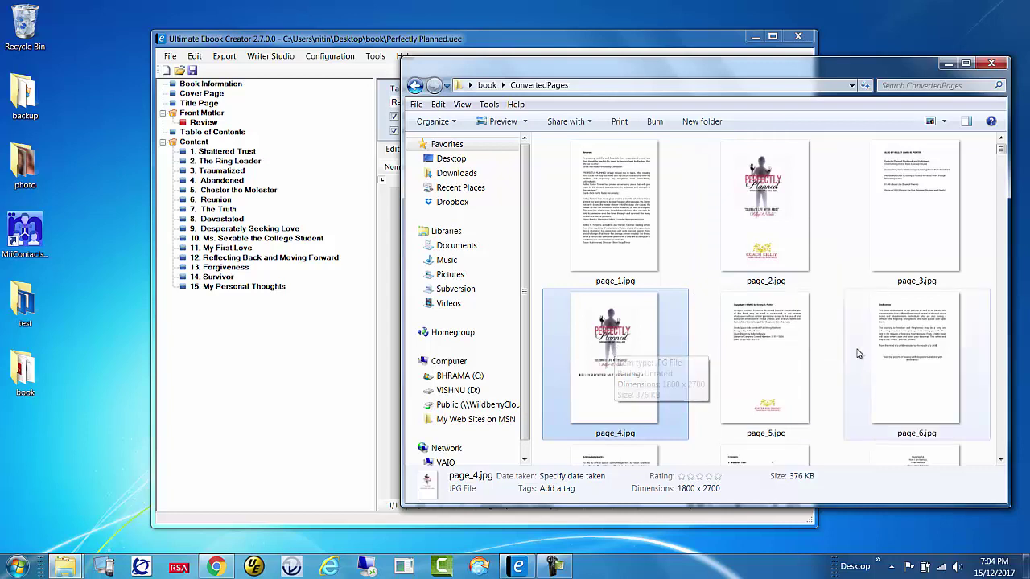
double_click(779, 334)
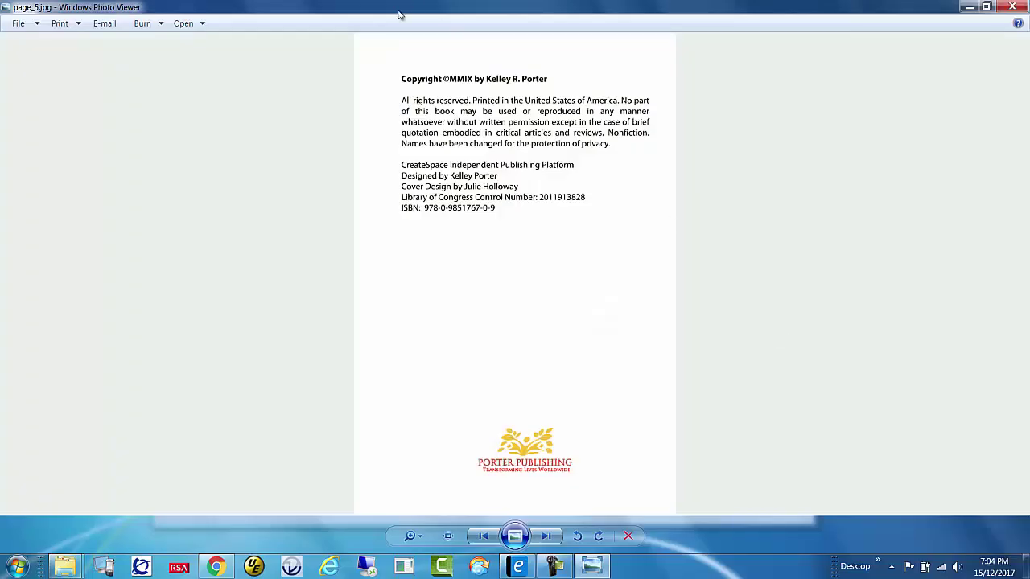
left_click(1013, 7)
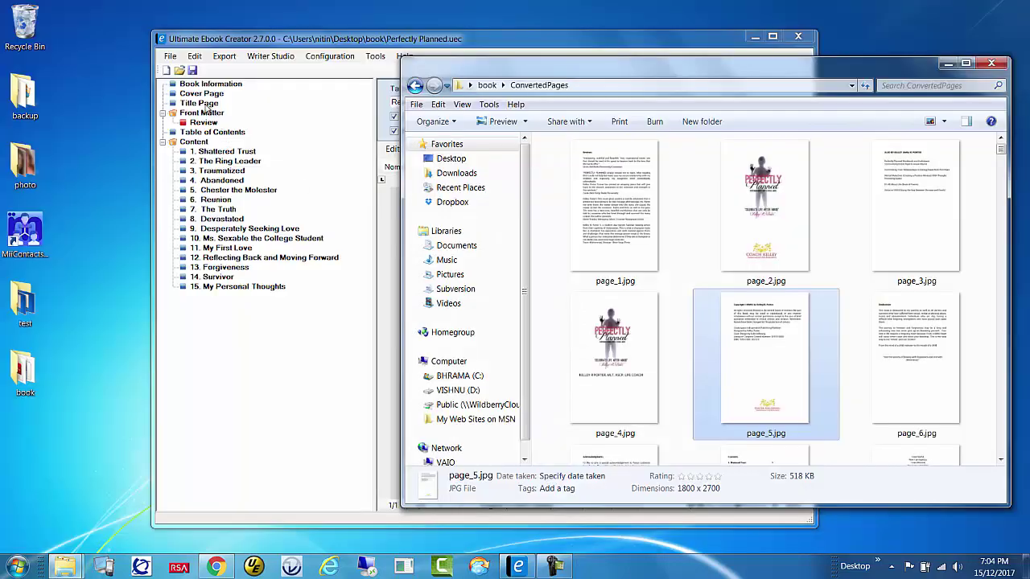
- Clear all the placeholder copyright text from the Title Page section
left_click(203, 104)
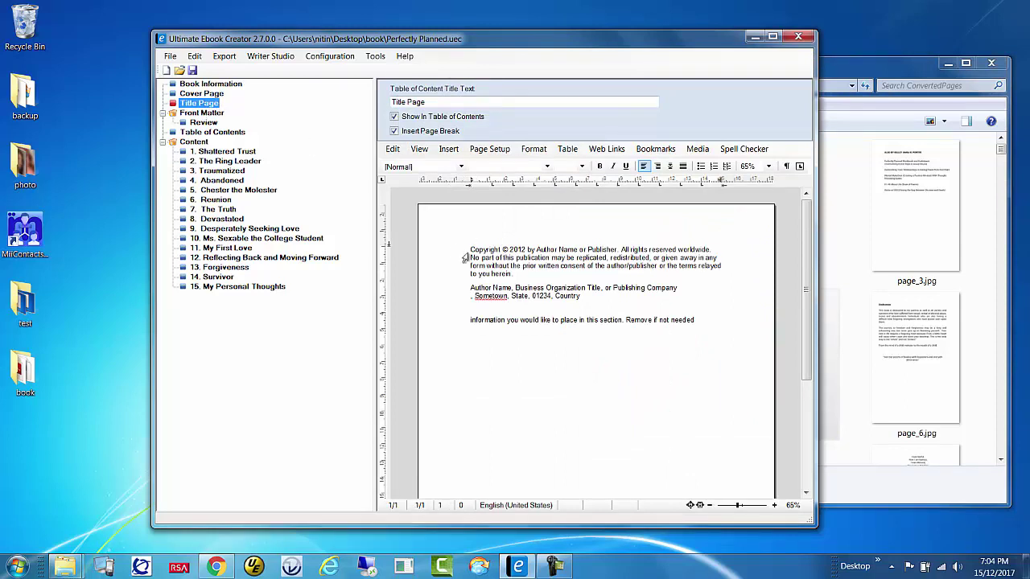
left_click_drag(474, 245, 767, 325)
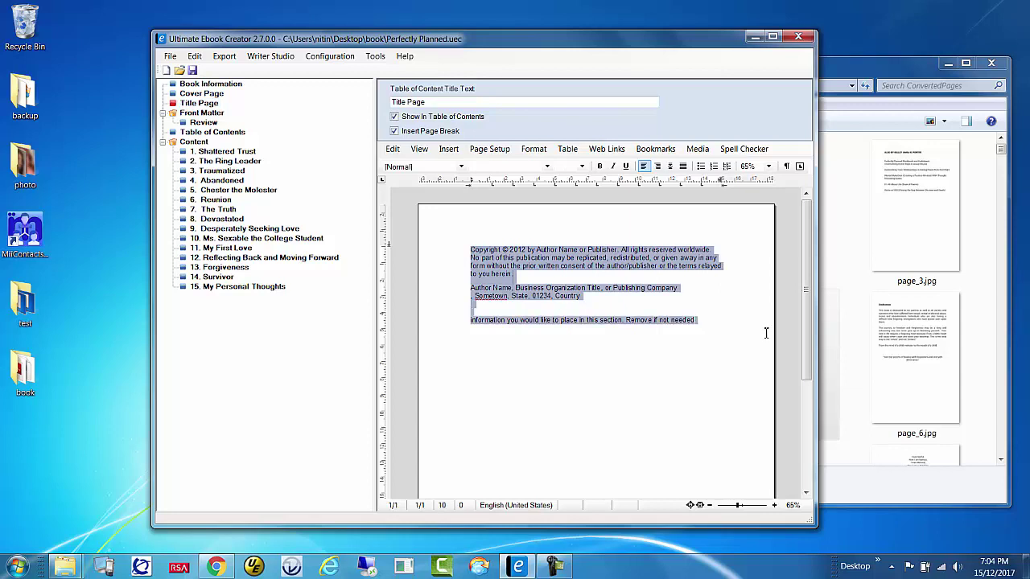
key("Delete")
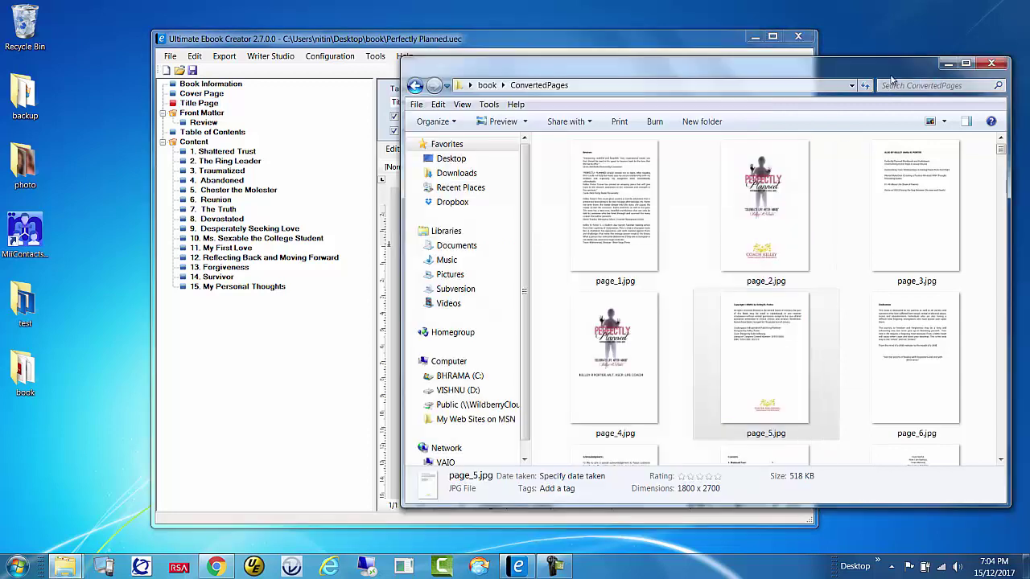
- Preview page_5.jpg, page_6.jpg and page_7.jpg in turn to check which ones belong on the Title Page
left_click(893, 79)
double_click(789, 332)
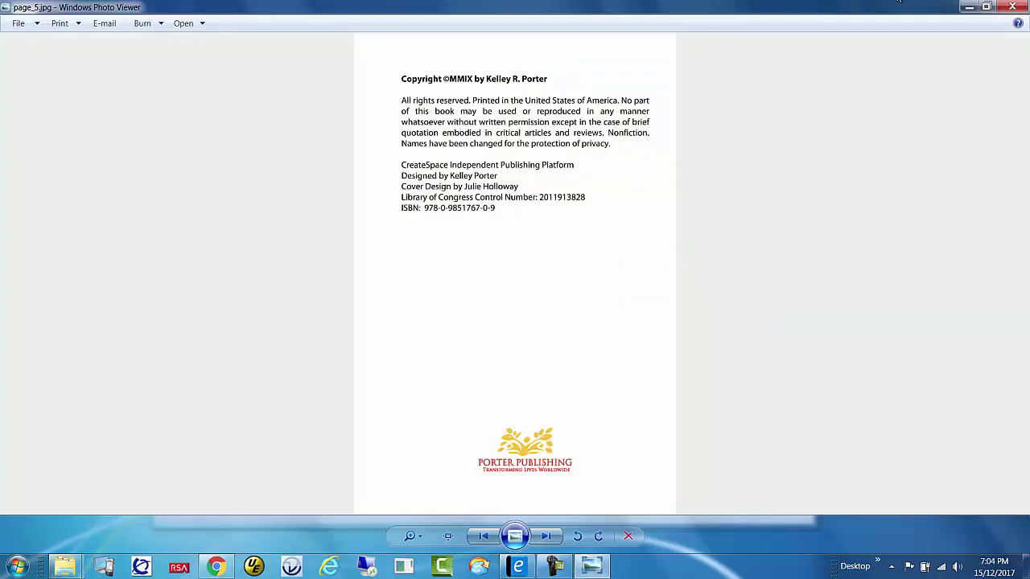
left_click(1013, 6)
double_click(933, 391)
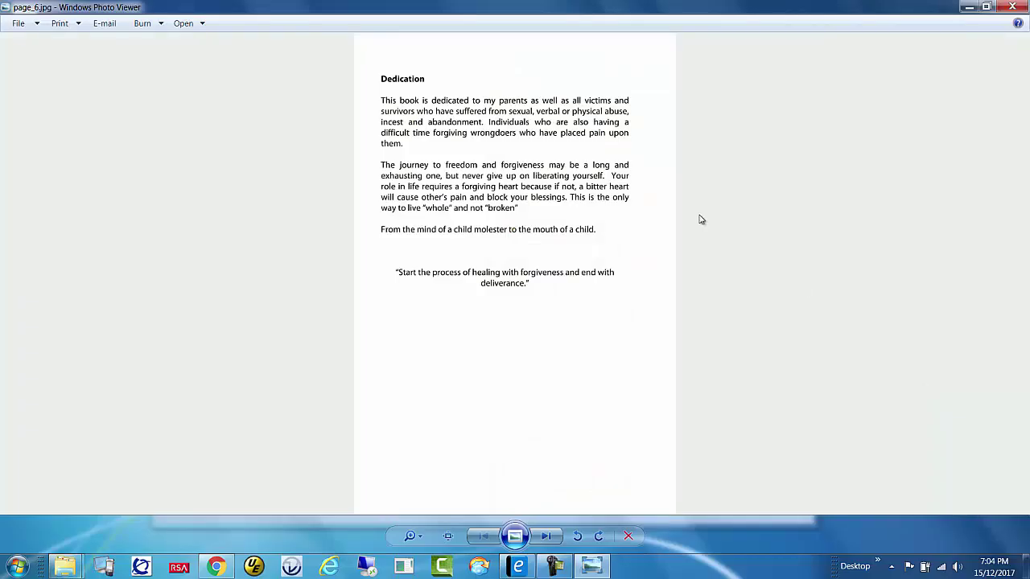
left_click(1012, 7)
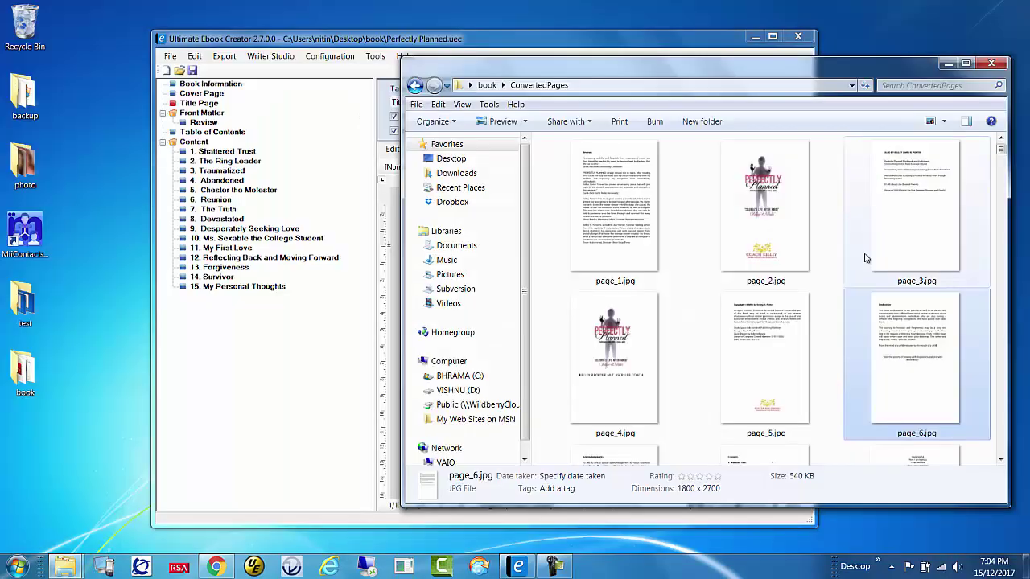
scroll(866, 257, "down", 2)
double_click(636, 380)
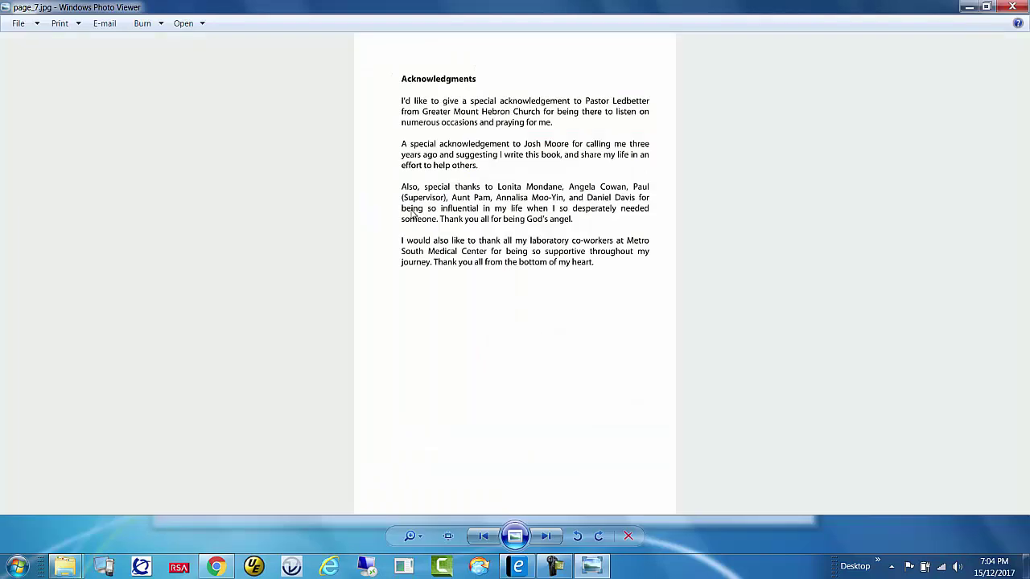
left_click(1012, 6)
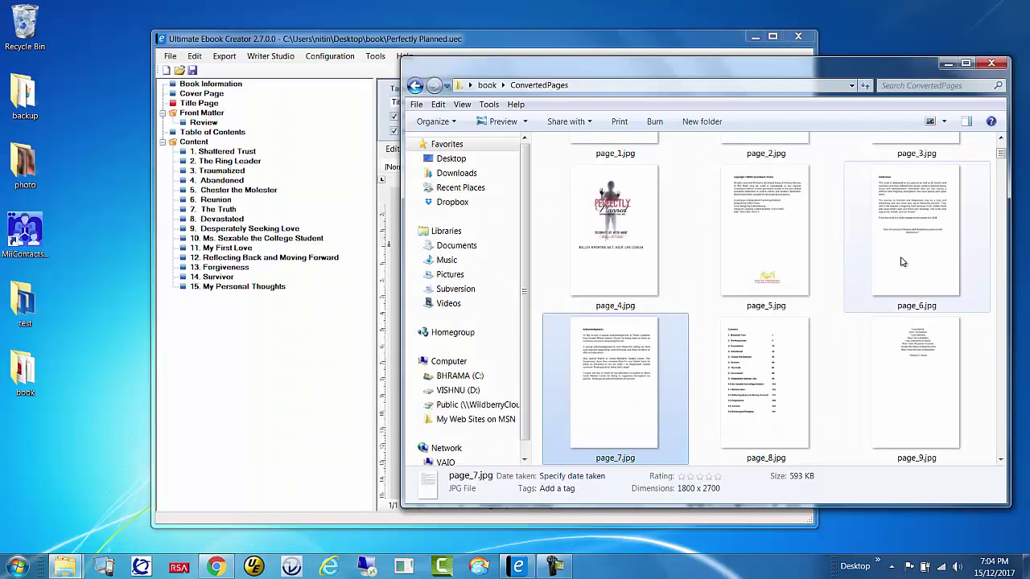
- Bulk insert page_5.jpg through page_7.jpg from the ConvertedPages folder into the empty Title Page section
left_click(210, 104)
left_click(539, 235)
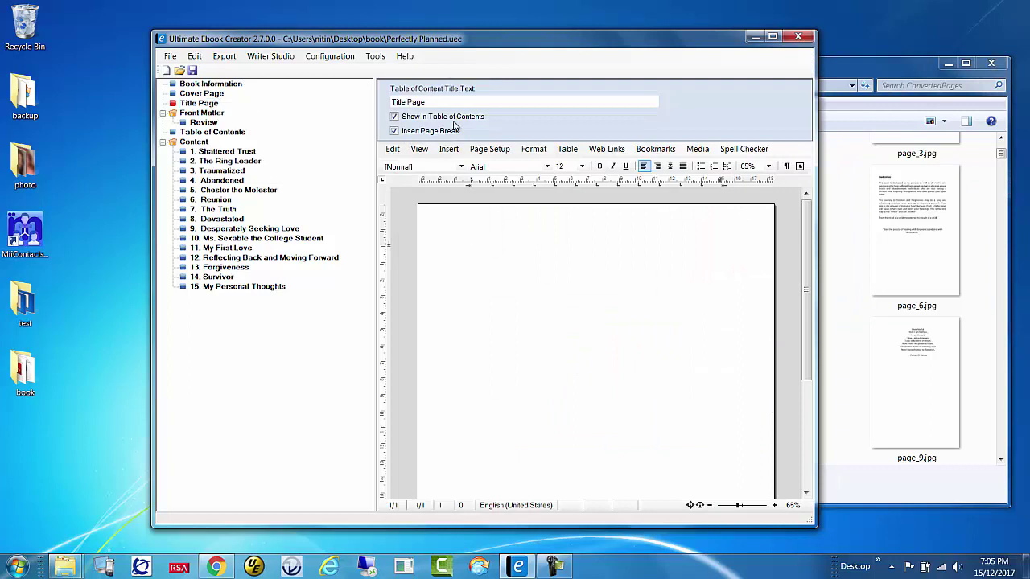
left_click(883, 65)
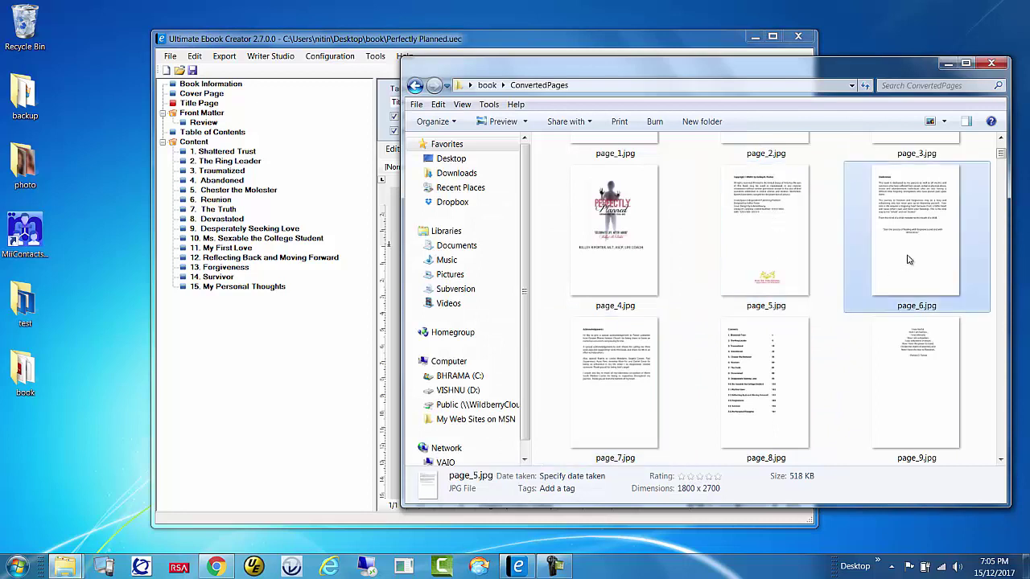
left_click(378, 35)
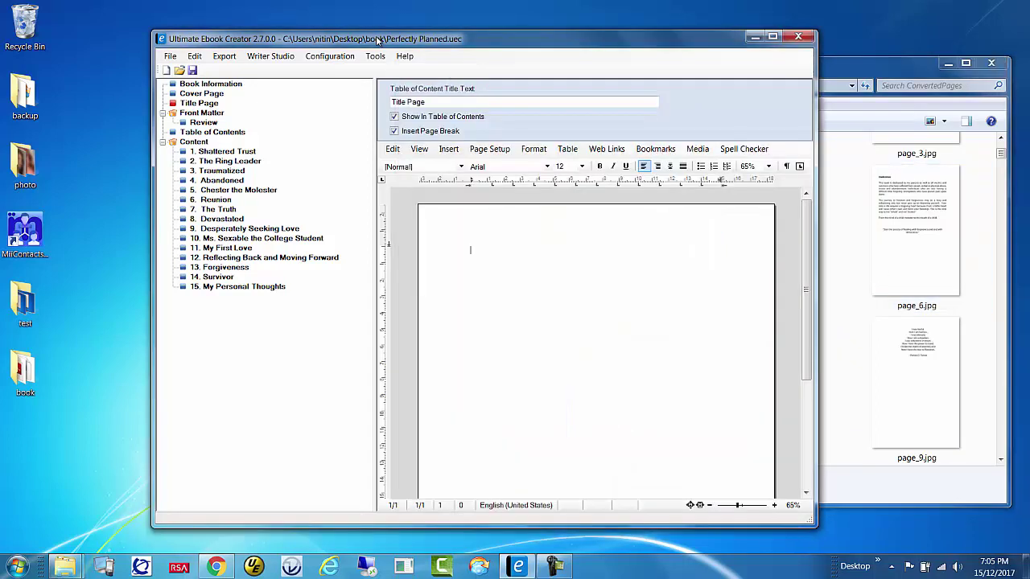
left_click(449, 149)
left_click(471, 162)
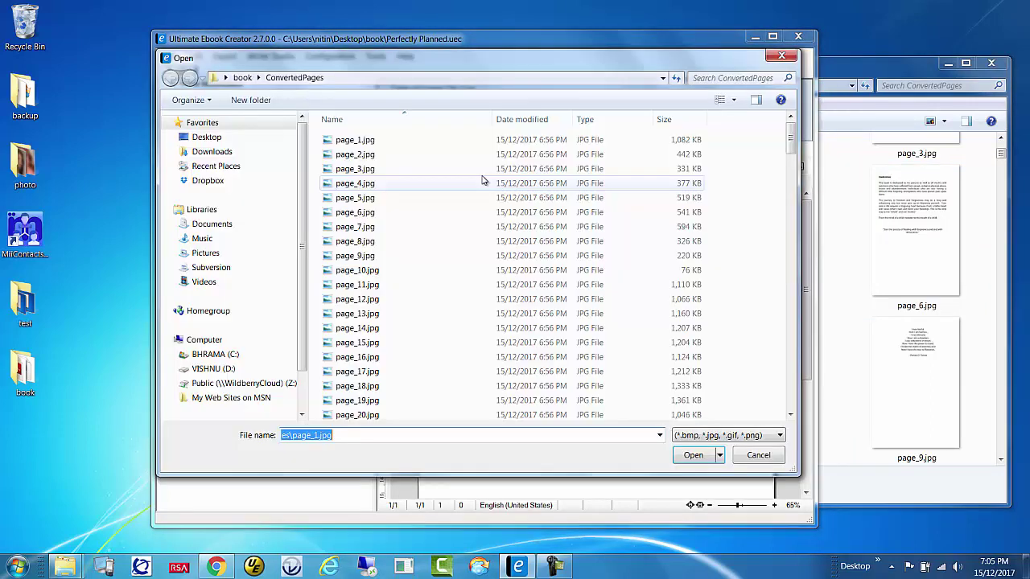
left_click(372, 198)
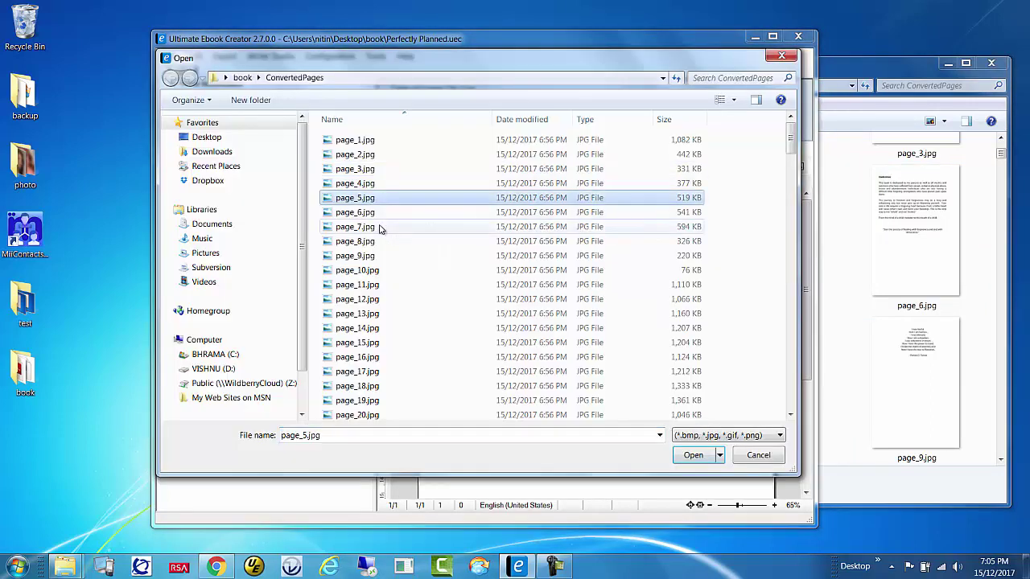
left_click(380, 228, "shift")
left_click(692, 455)
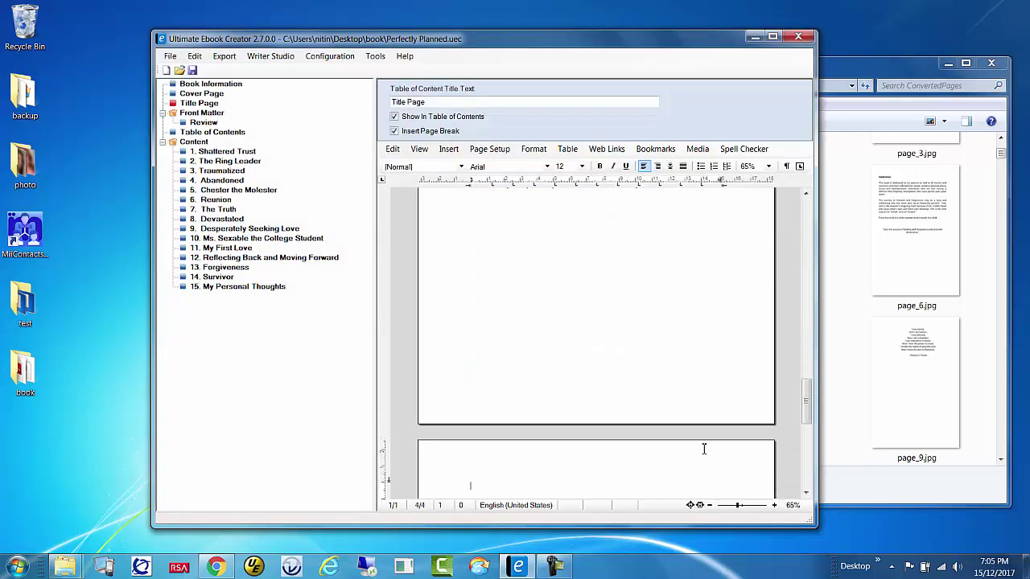
- Delete the blank page at the end of the Title Page section, save the project and acknowledge the save message
left_click_drag(803, 399, 855, 375)
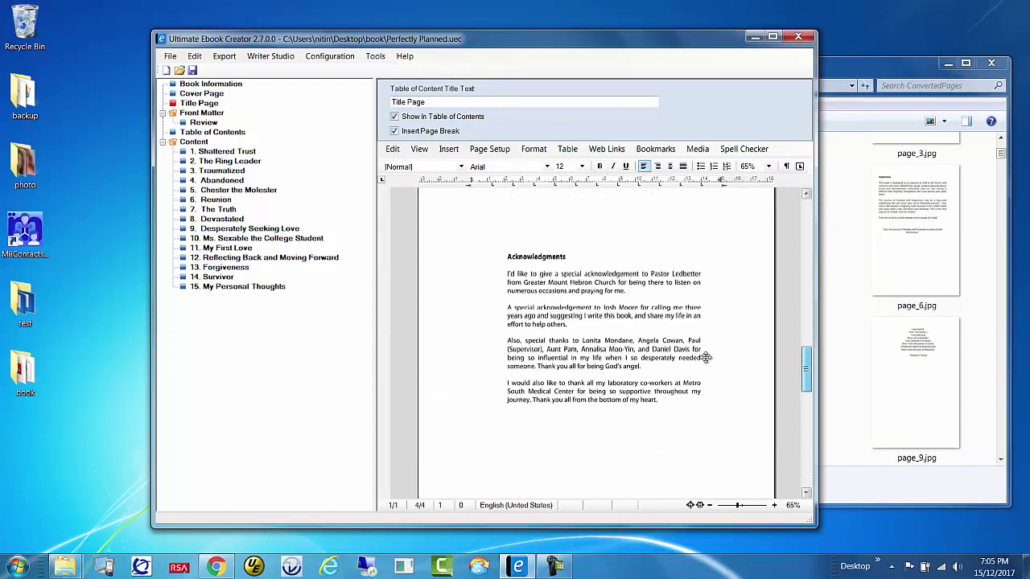
left_click(611, 332)
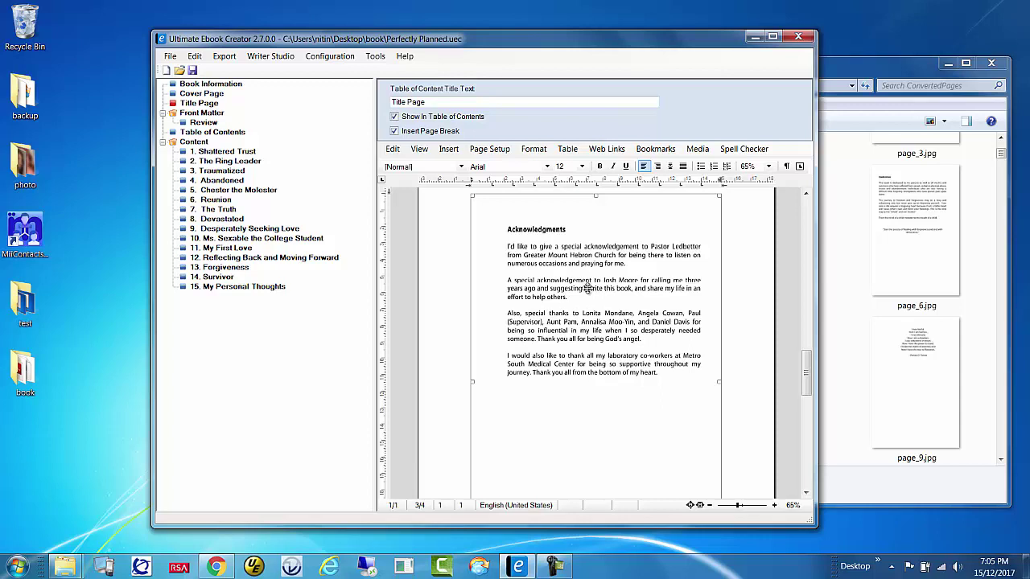
left_click_drag(808, 379, 805, 439)
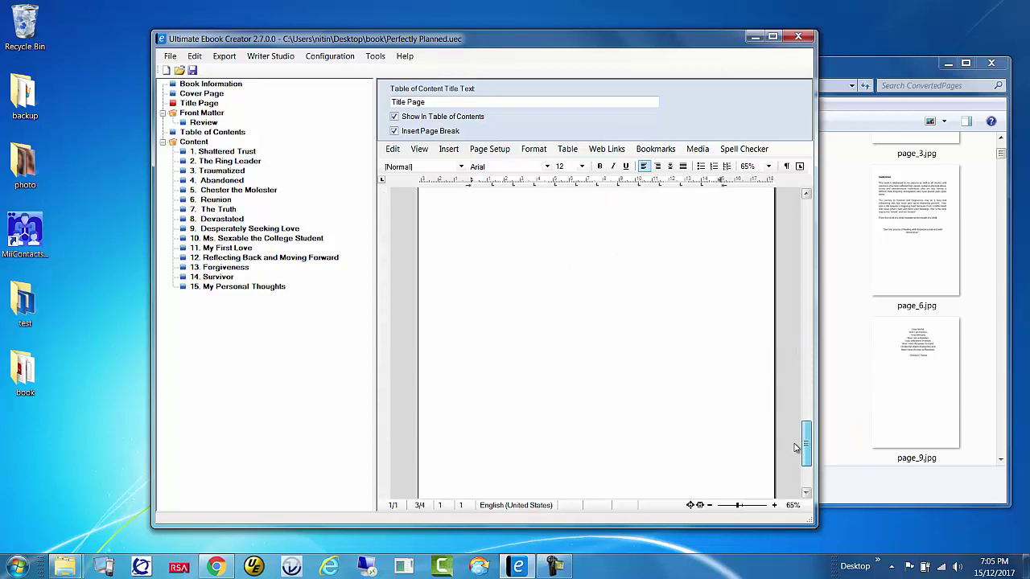
left_click(714, 331)
key("BackSpace")
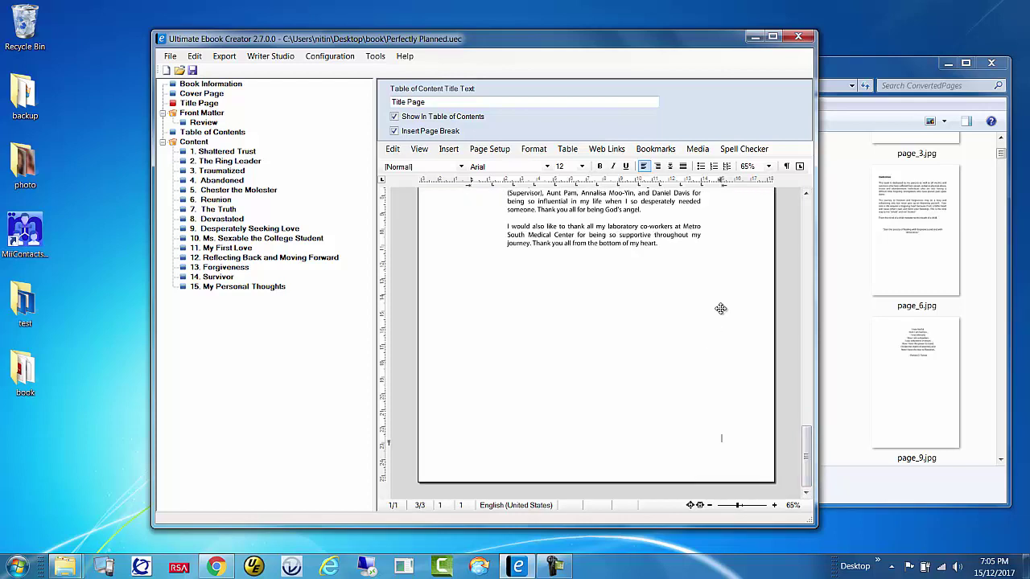
left_click_drag(807, 455, 823, 252)
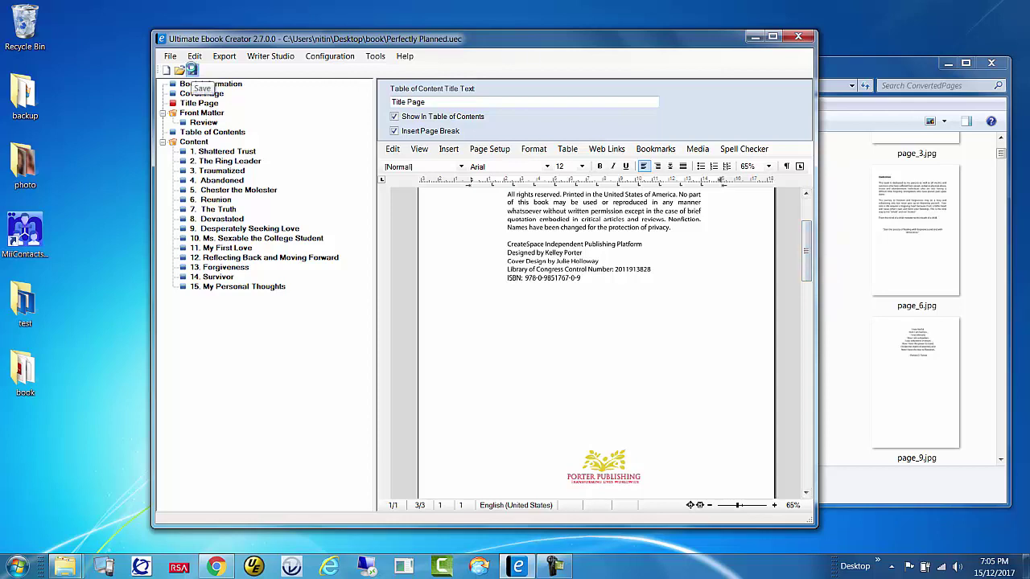
left_click(192, 69)
left_click(611, 335)
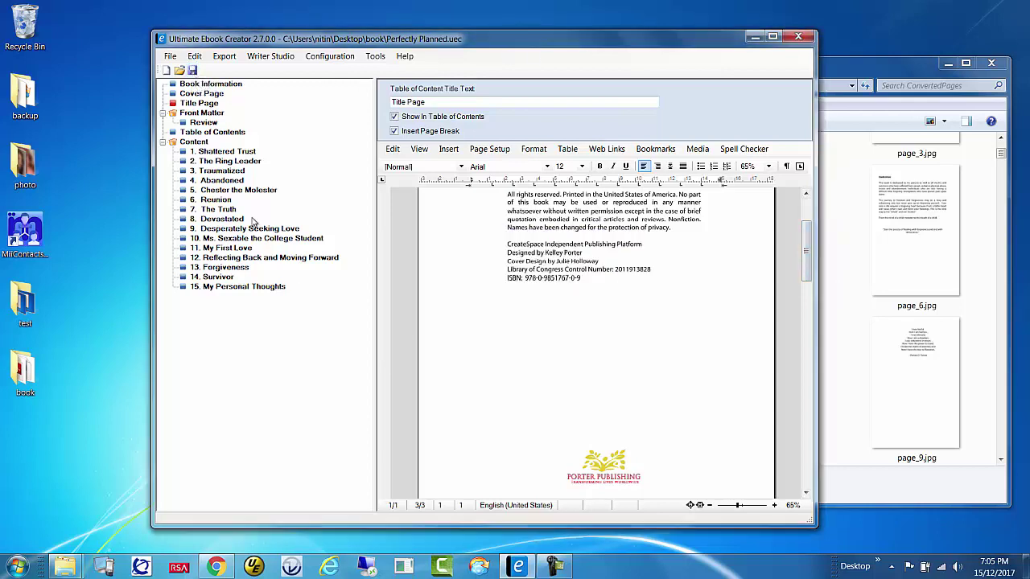
- Revisit the Title Page and Review sections and examine the page images up to page_13.jpg to find which pages make up chapter 1
left_click(206, 104)
left_click(204, 122)
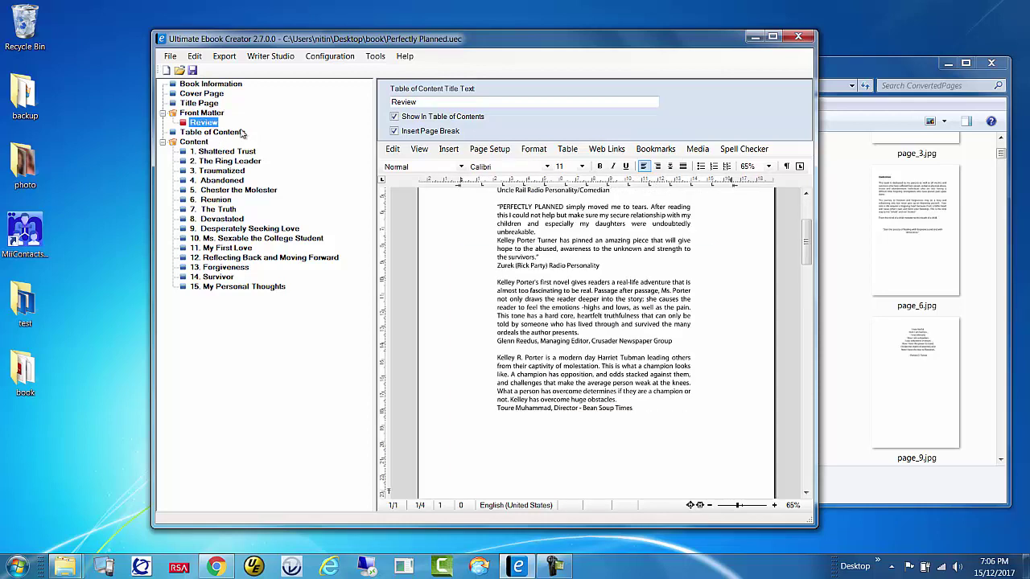
left_click(901, 63)
scroll(834, 364, "down", 2)
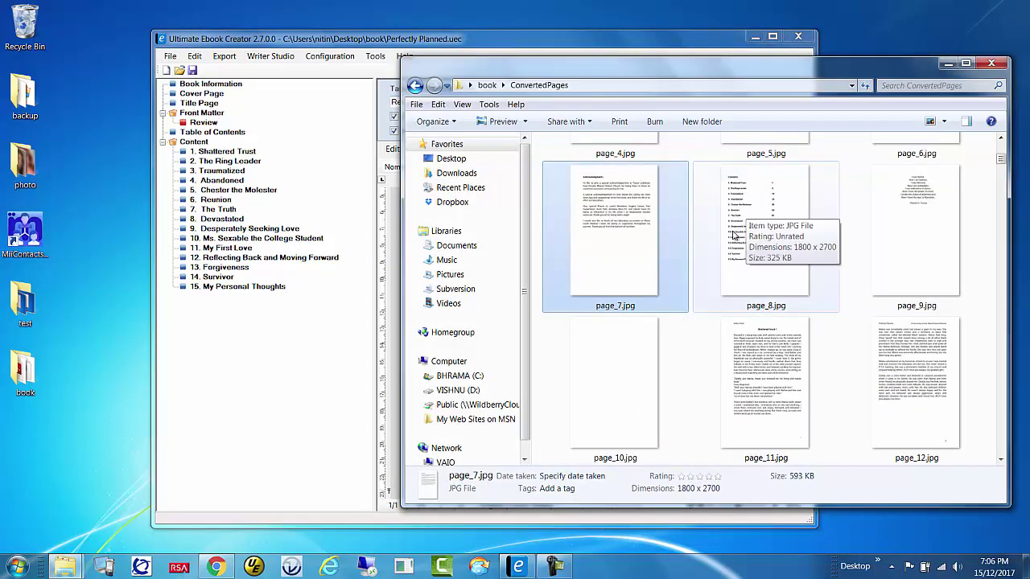
left_click(761, 193)
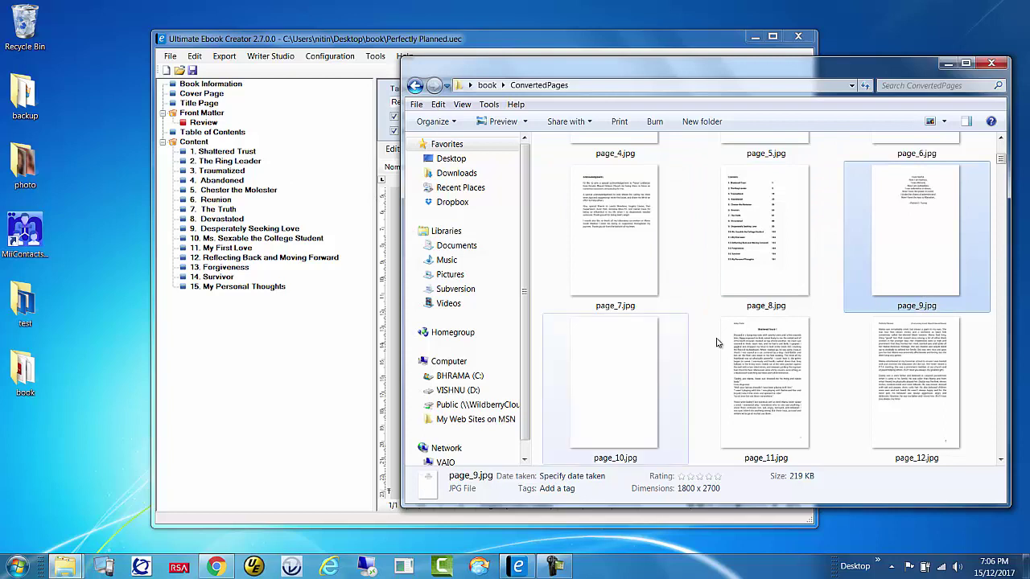
left_click(561, 405)
double_click(780, 350)
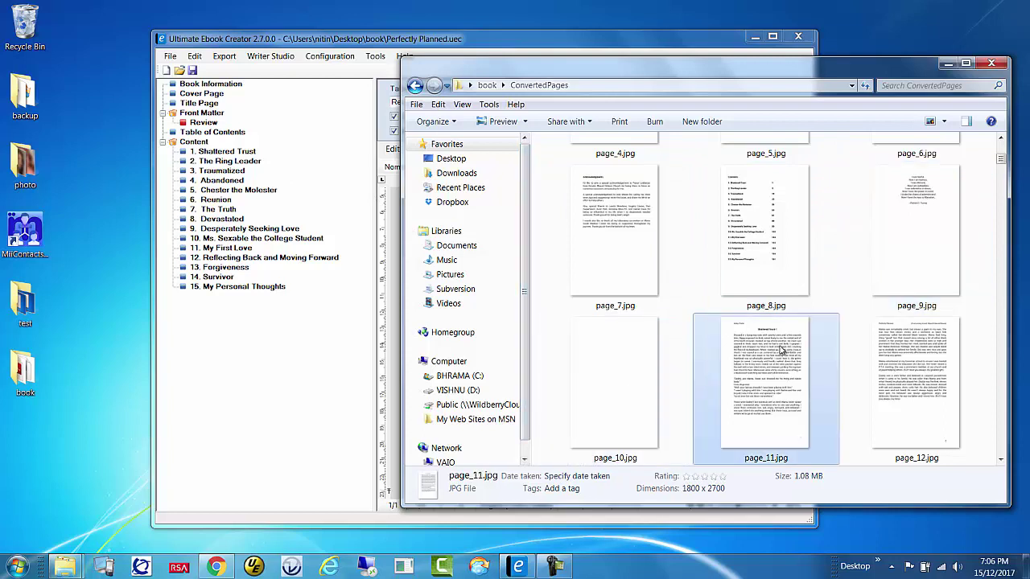
left_click(1011, 6)
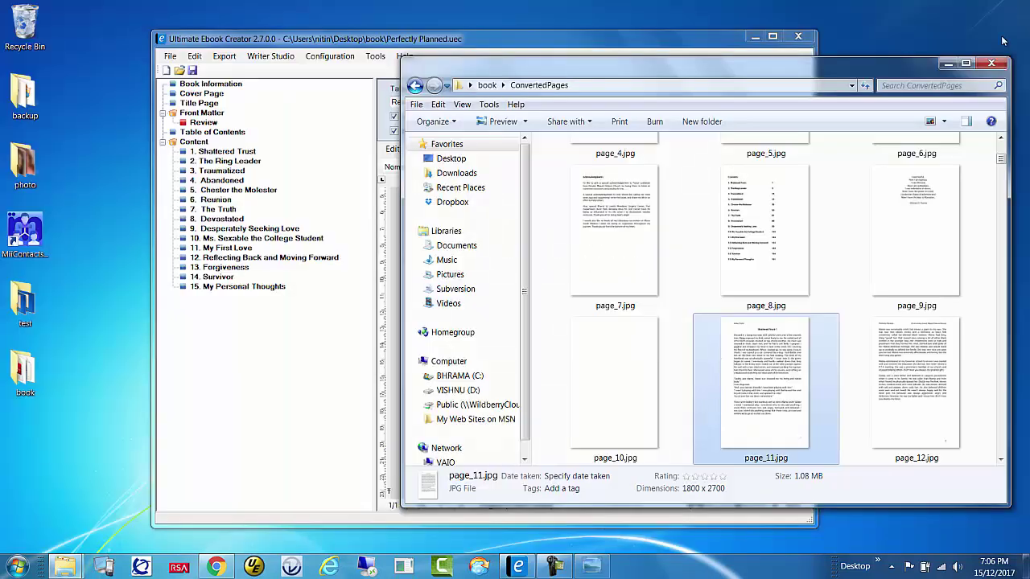
scroll(922, 367, "down", 2)
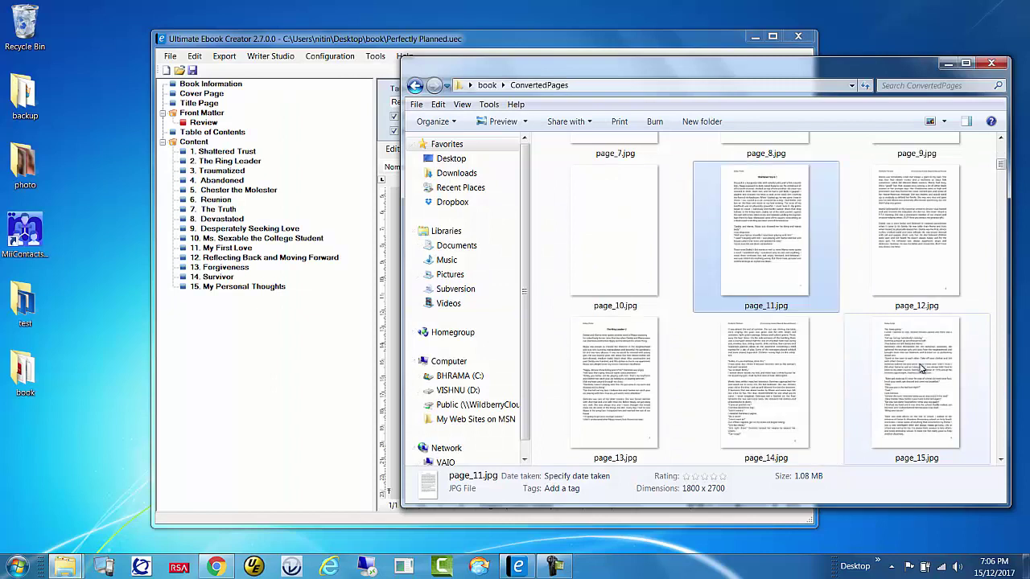
double_click(621, 372)
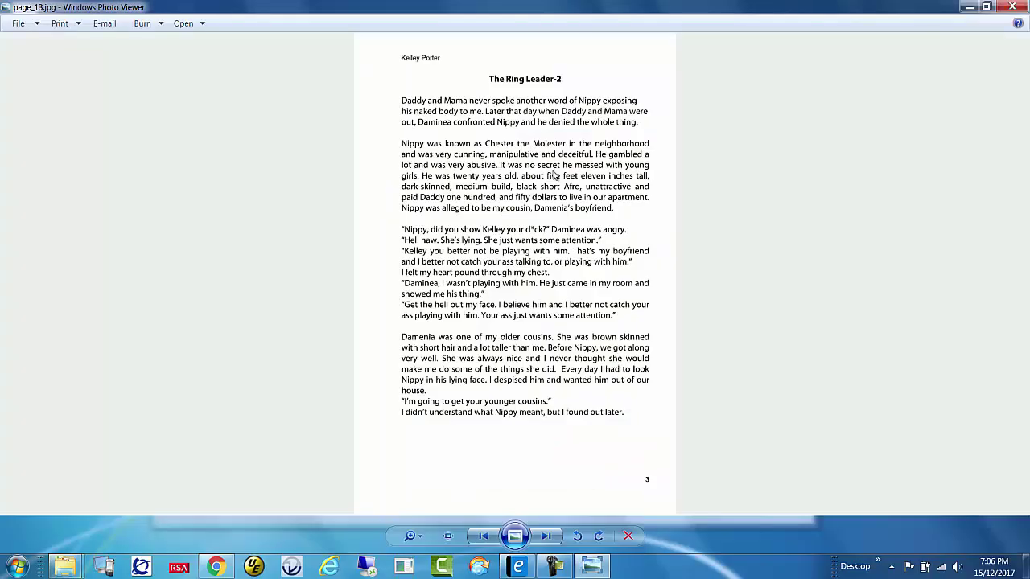
left_click(1012, 7)
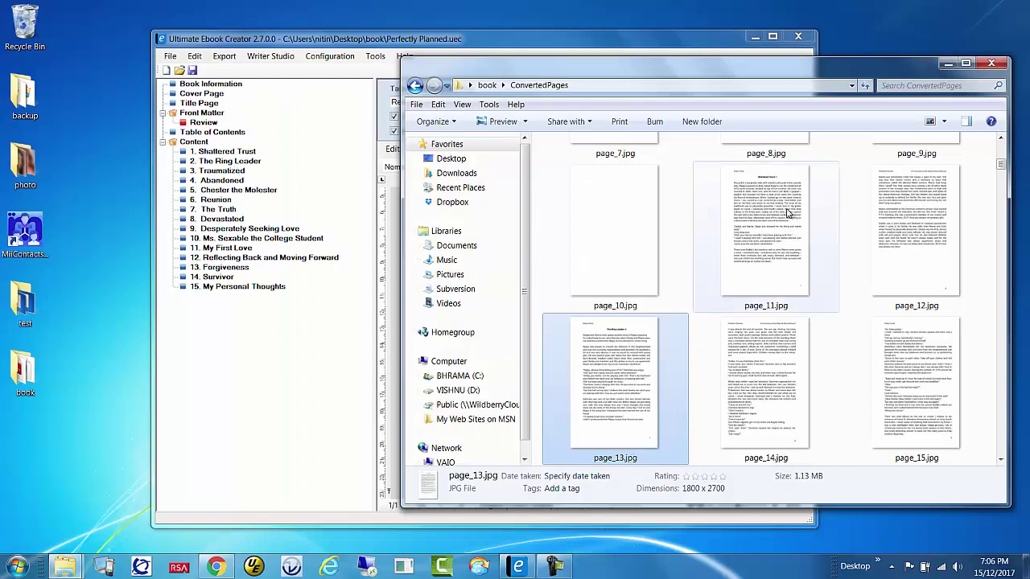
left_click(1001, 140)
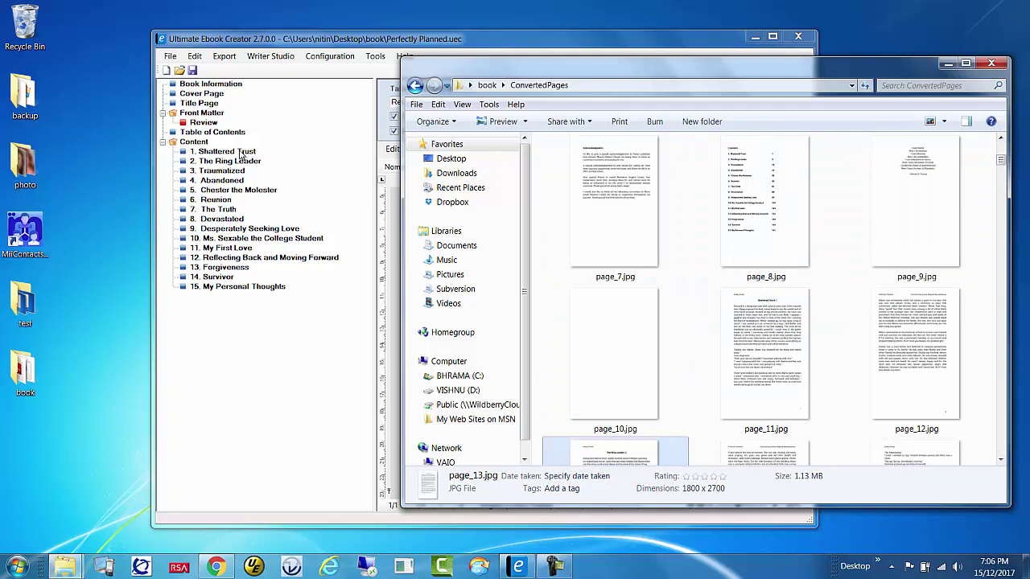
- Check page_9.jpg through page_12.jpg in the ConvertedPages folder to determine the page range for chapter 1
left_click(908, 164)
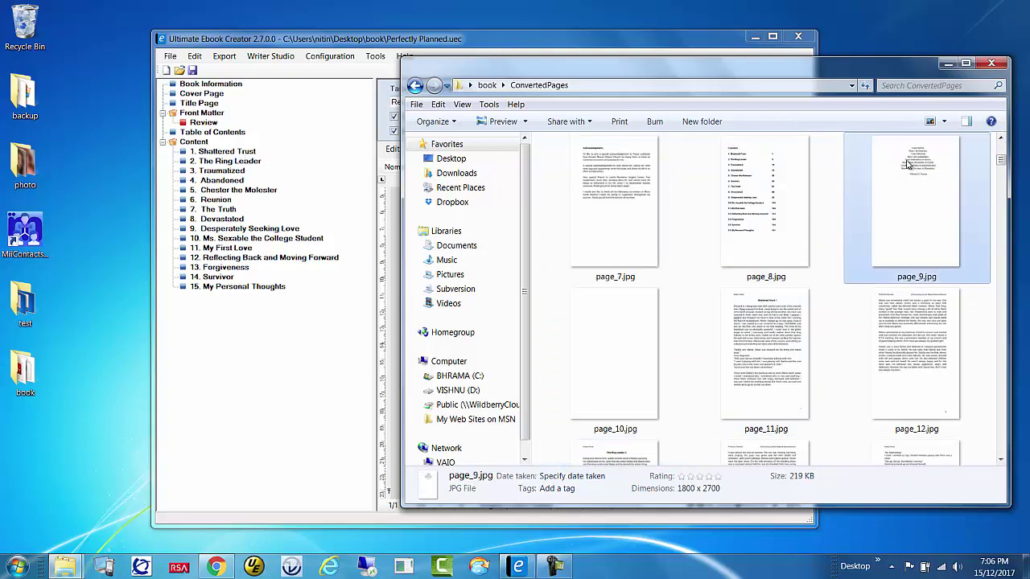
left_click(630, 330)
left_click(796, 327)
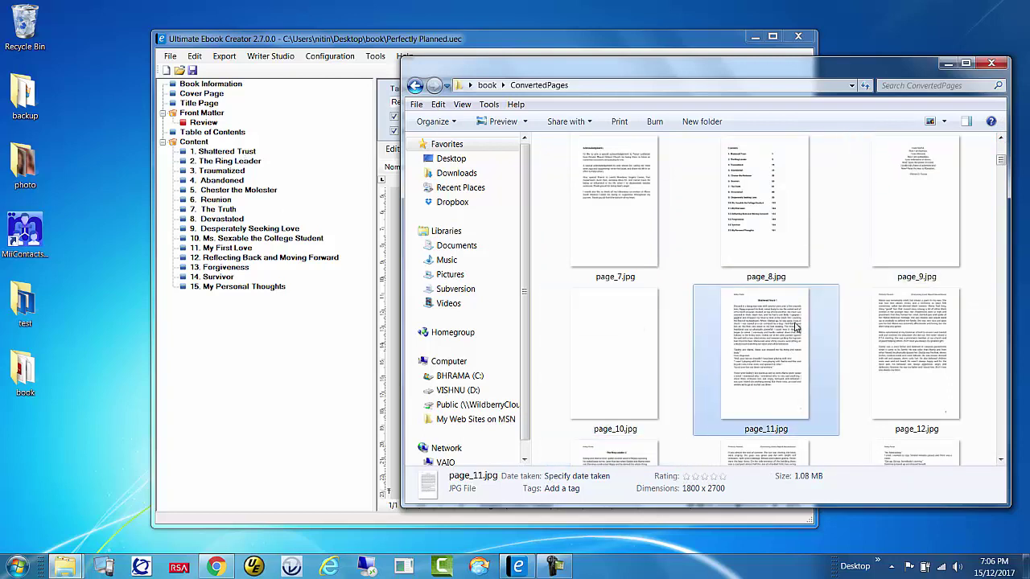
left_click(911, 327)
left_click(936, 176)
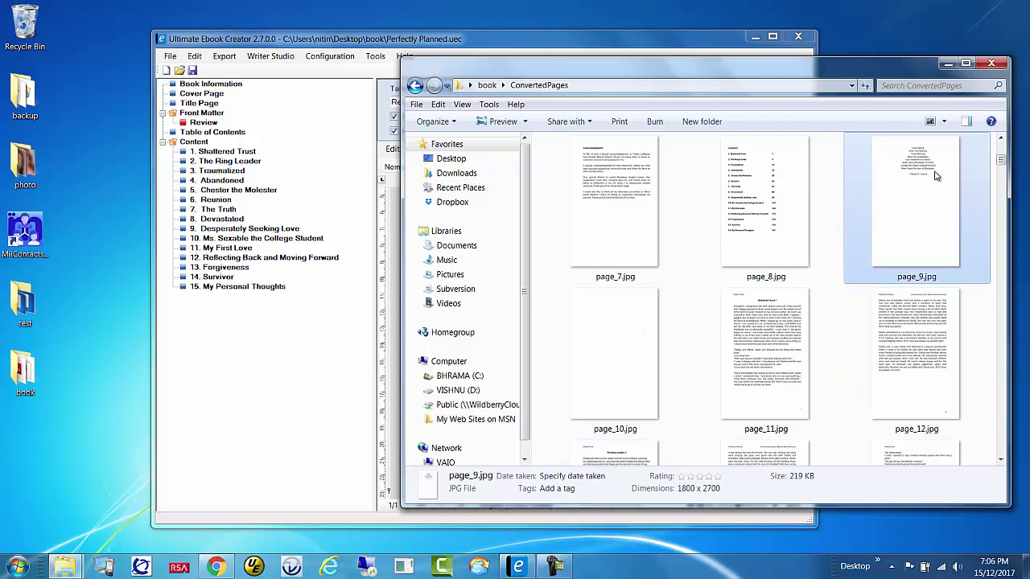
left_click(903, 393)
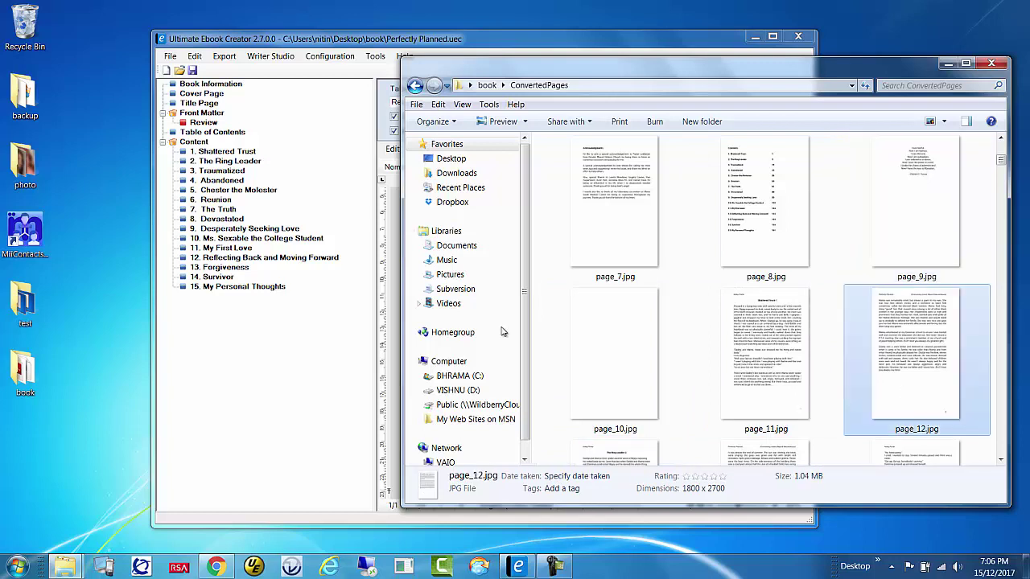
- Open the "1. Shattered Trust" chapter and delete its placeholder title text from the page
left_click(226, 153)
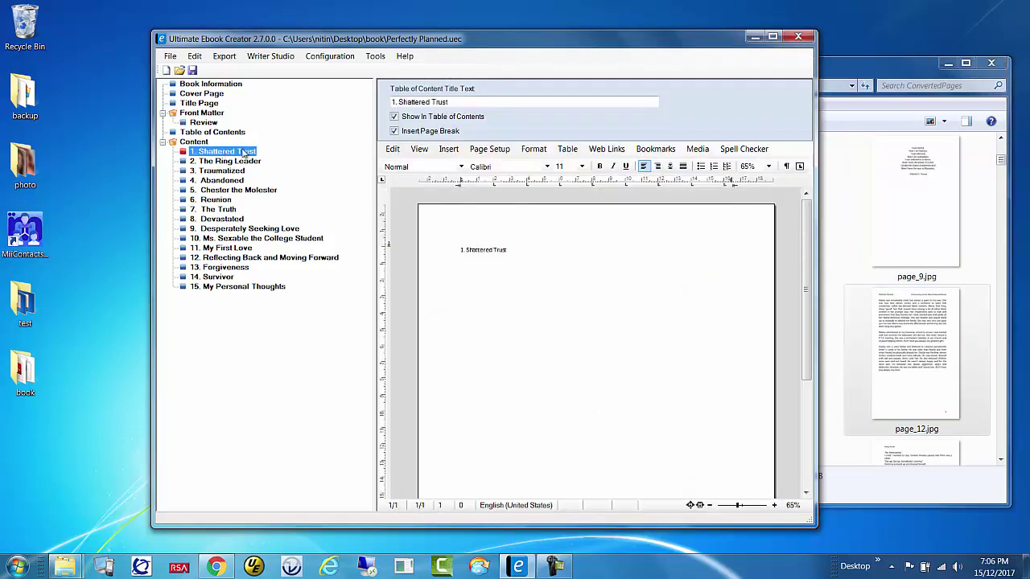
left_click_drag(561, 252, 427, 258)
key("Delete")
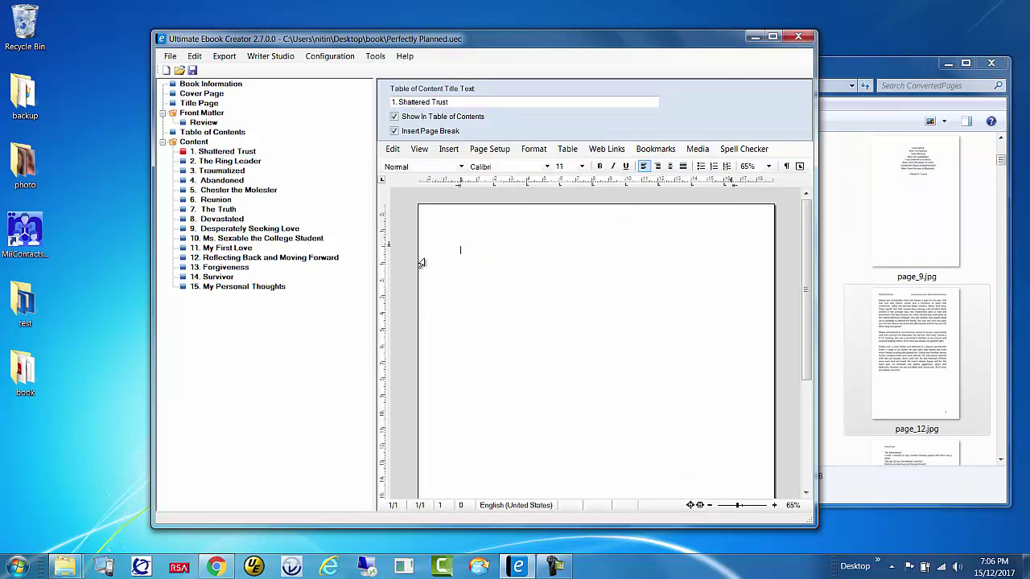
- Bulk insert page_9.jpg through page_12.jpg from the ConvertedPages folder into the empty Shattered Trust chapter
left_click(448, 149)
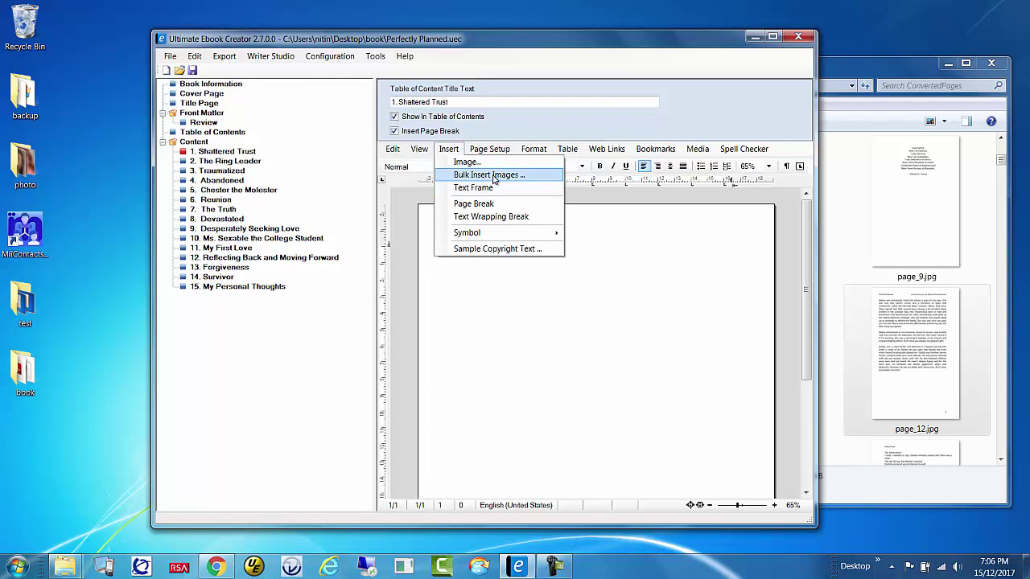
left_click(966, 47)
left_click(912, 74)
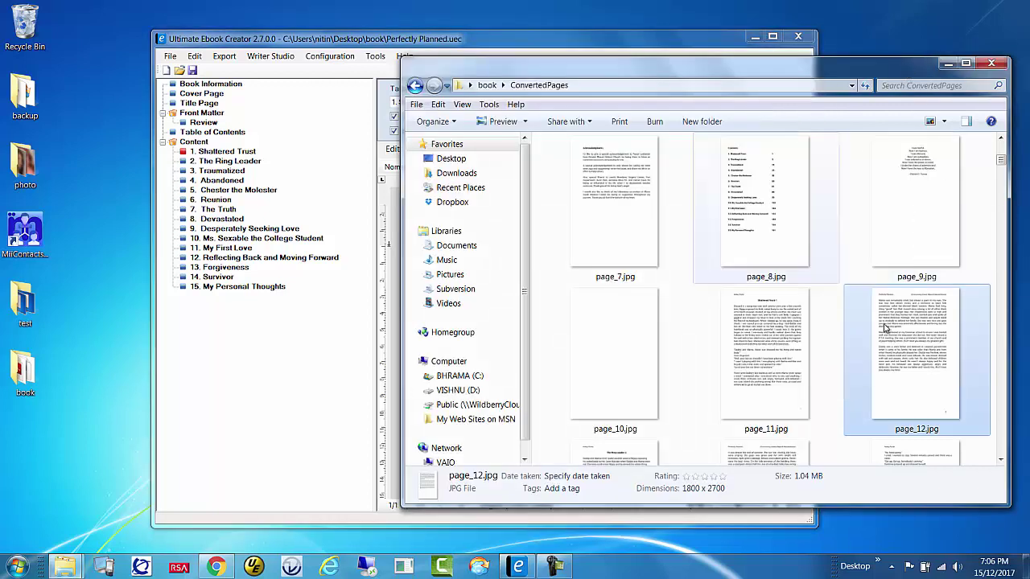
left_click(534, 43)
left_click(490, 149)
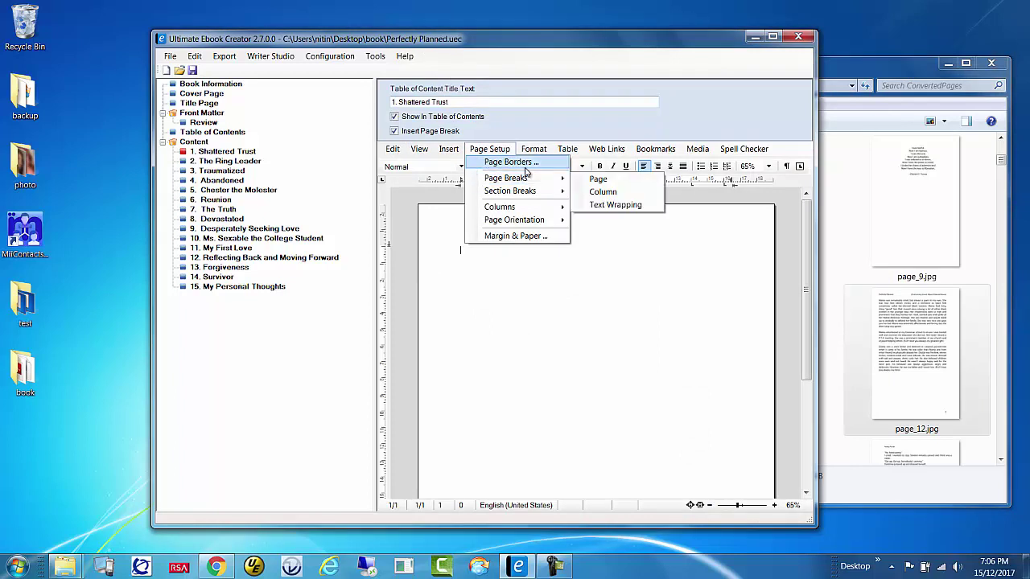
mouse_move(451, 155)
left_click(473, 175)
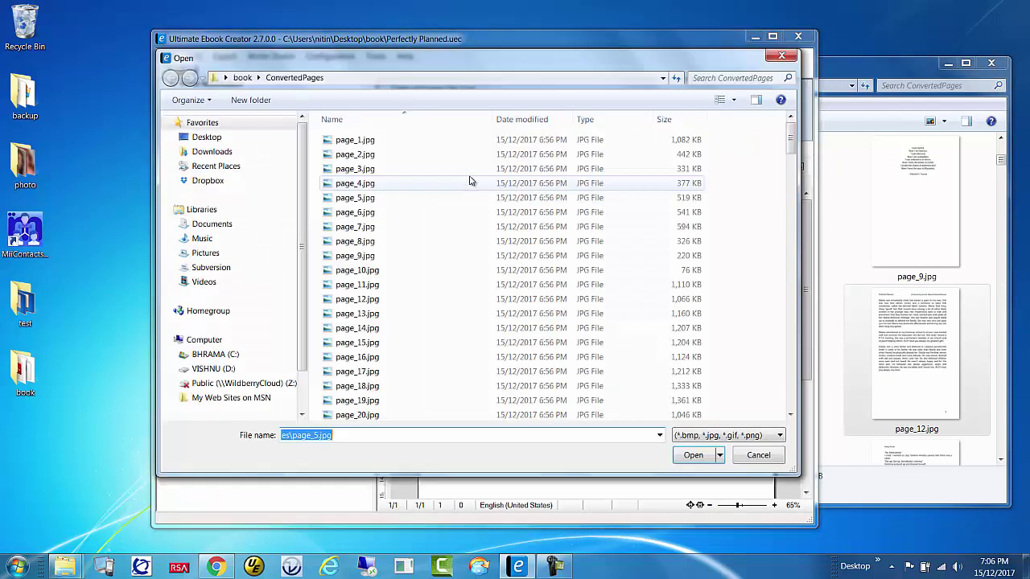
left_click(380, 256)
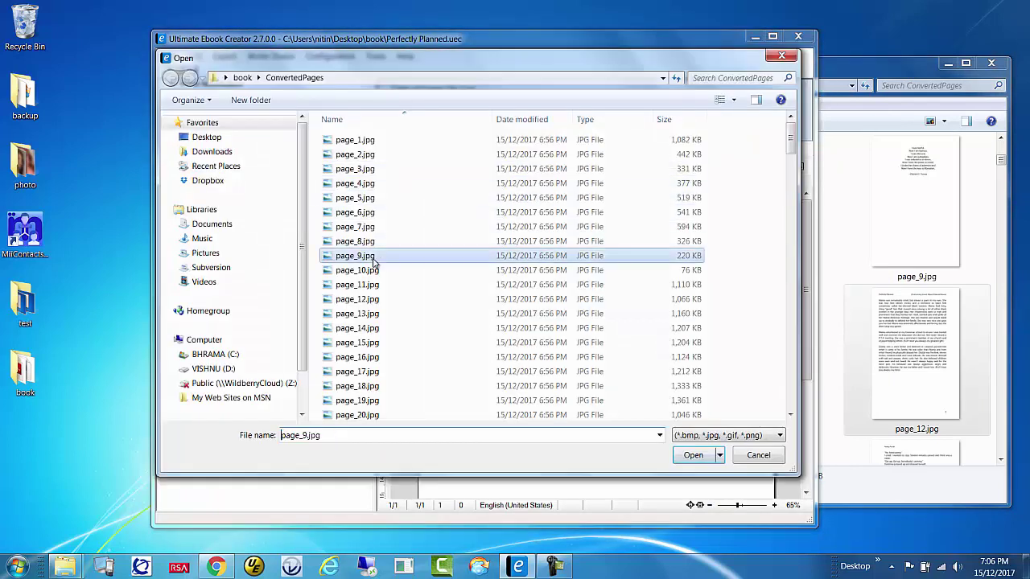
left_click(381, 302, "shift")
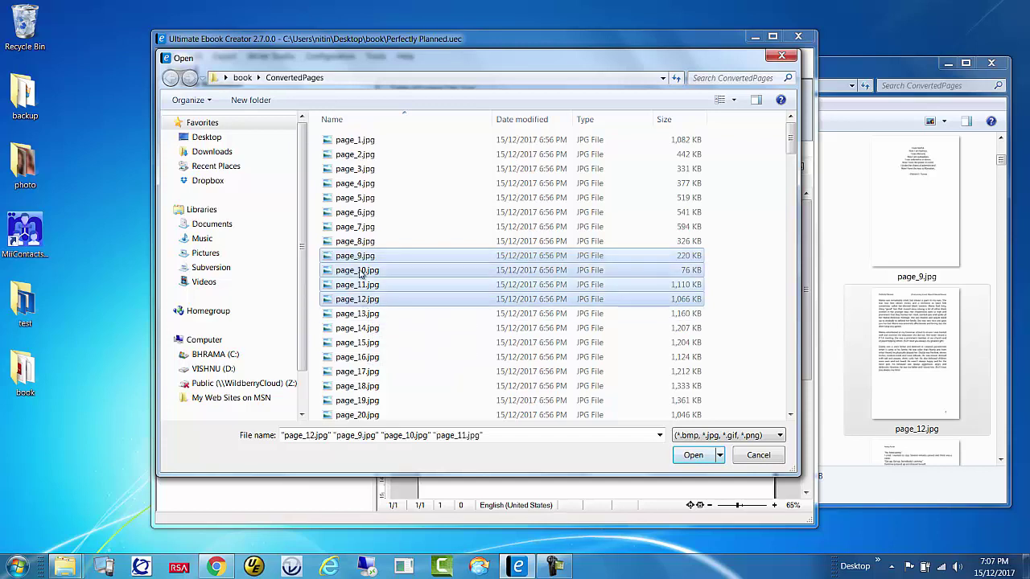
left_click(691, 455)
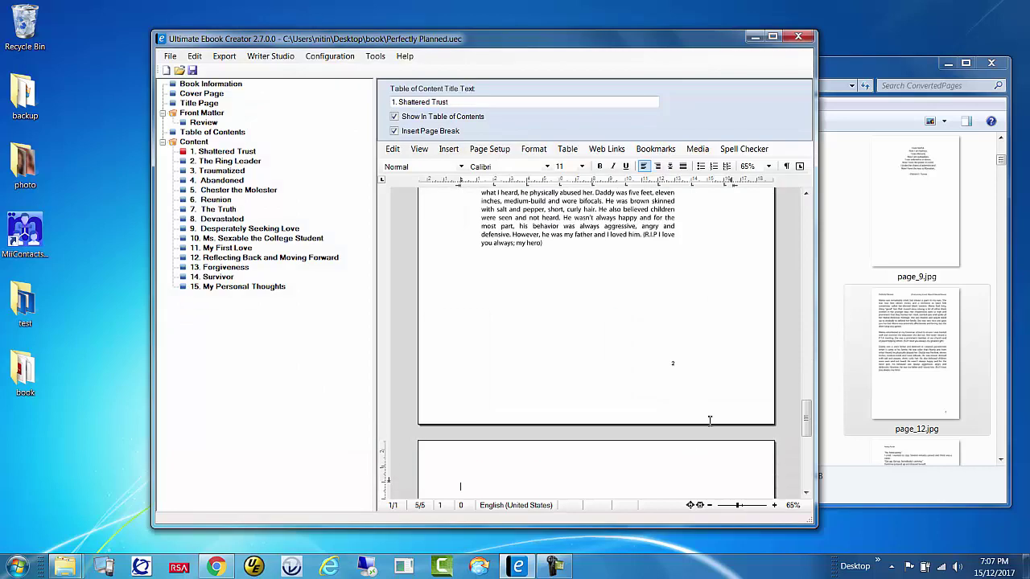
- Delete the blank page at the end of the Shattered Trust chapter and look through the inserted pages
left_click_drag(810, 406, 806, 431)
left_click(681, 413)
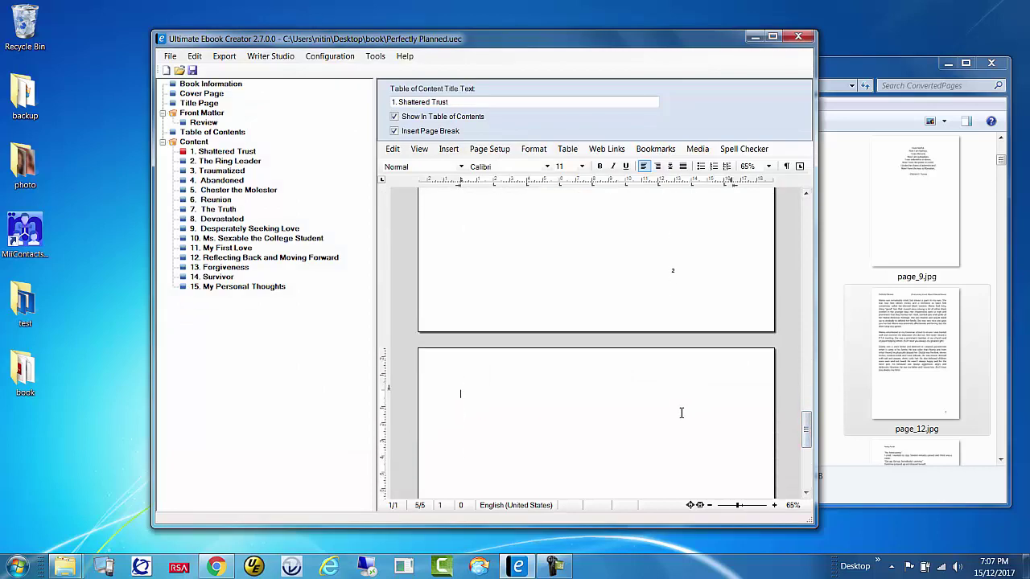
key("BackSpace")
left_click_drag(806, 471, 811, 388)
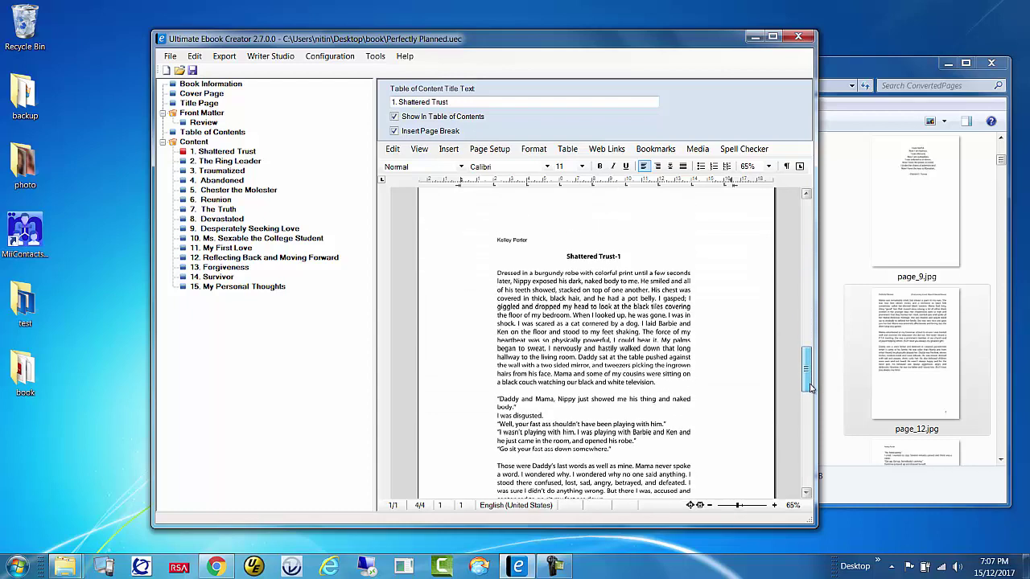
scroll(810, 388, "down", 1)
left_click_drag(808, 426, 809, 463)
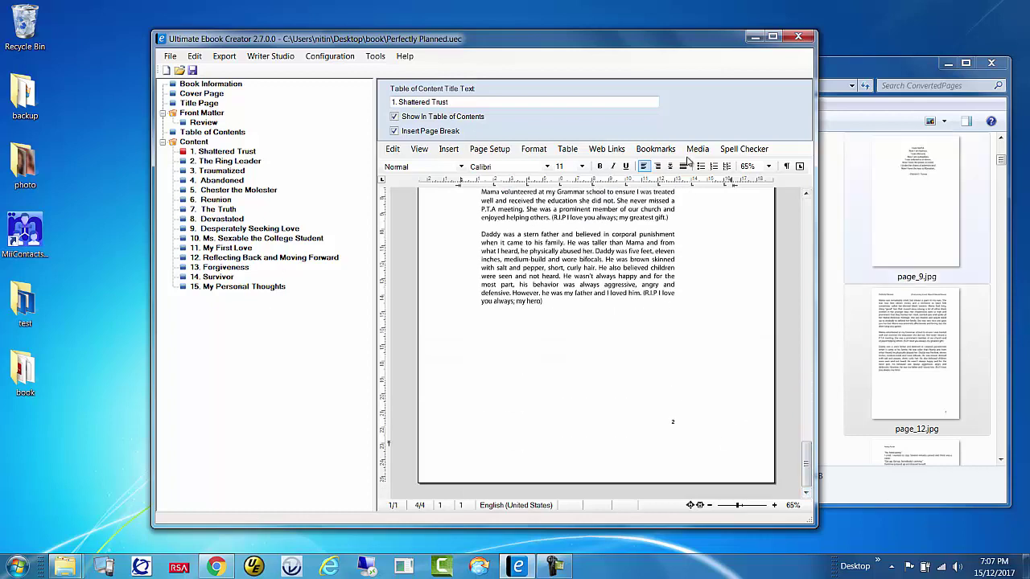
- For chapter 2, The Ring Leader, examine the page images from page_13.jpg to page_25.jpg to find where the chapter starts and ends
left_click(230, 162)
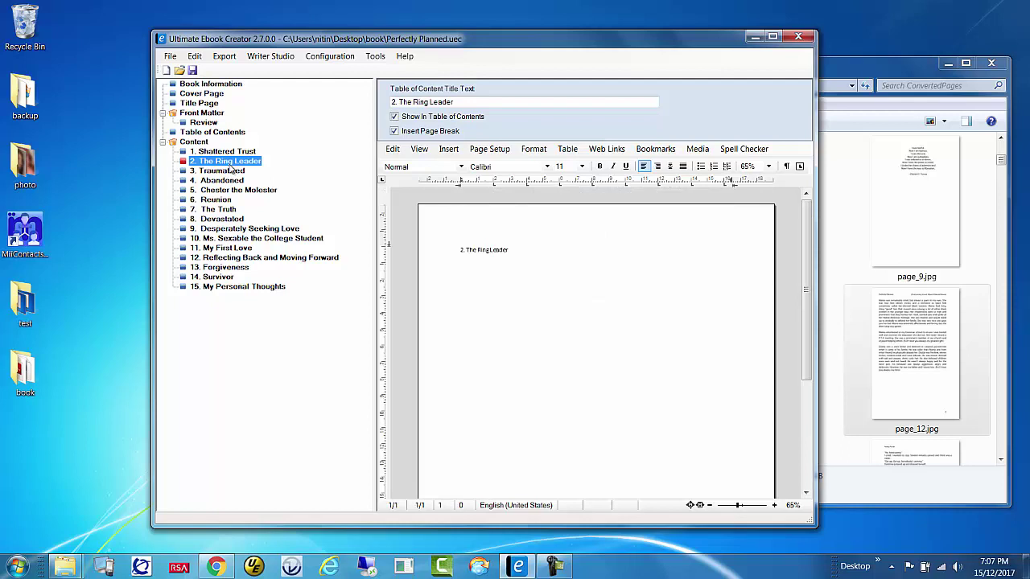
left_click(871, 65)
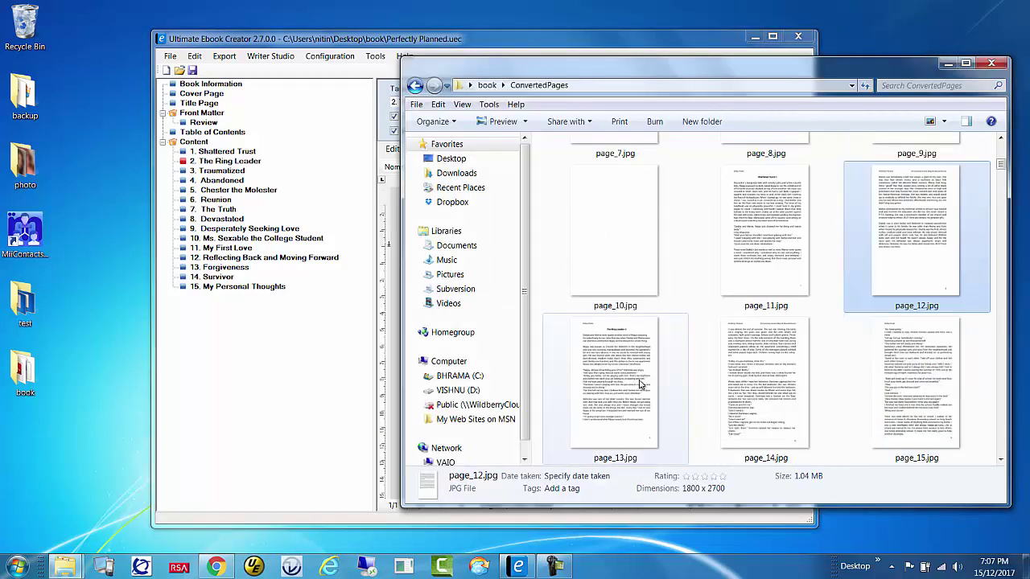
left_click(642, 385)
scroll(644, 382, "down", 1)
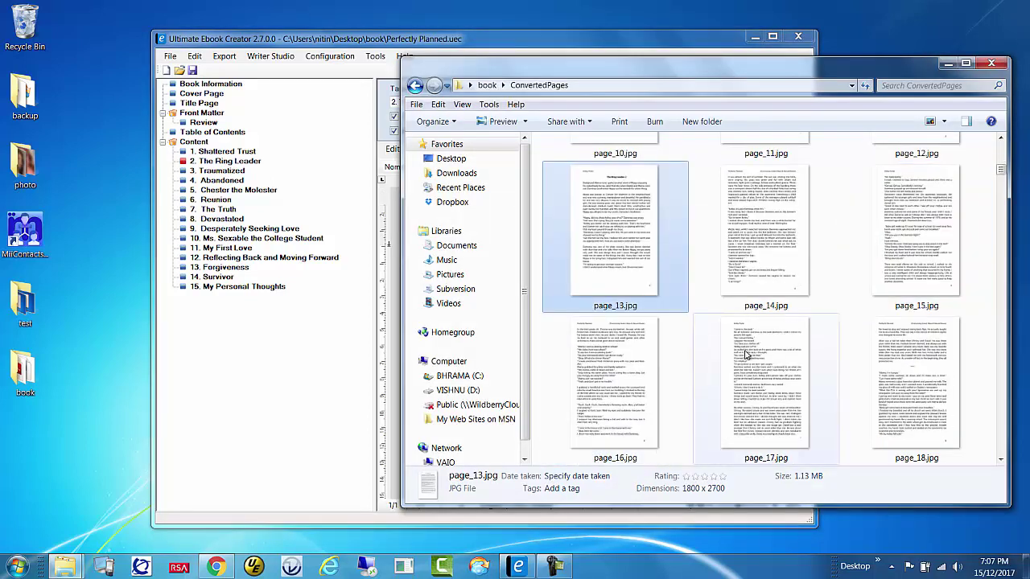
scroll(795, 387, "down", 1)
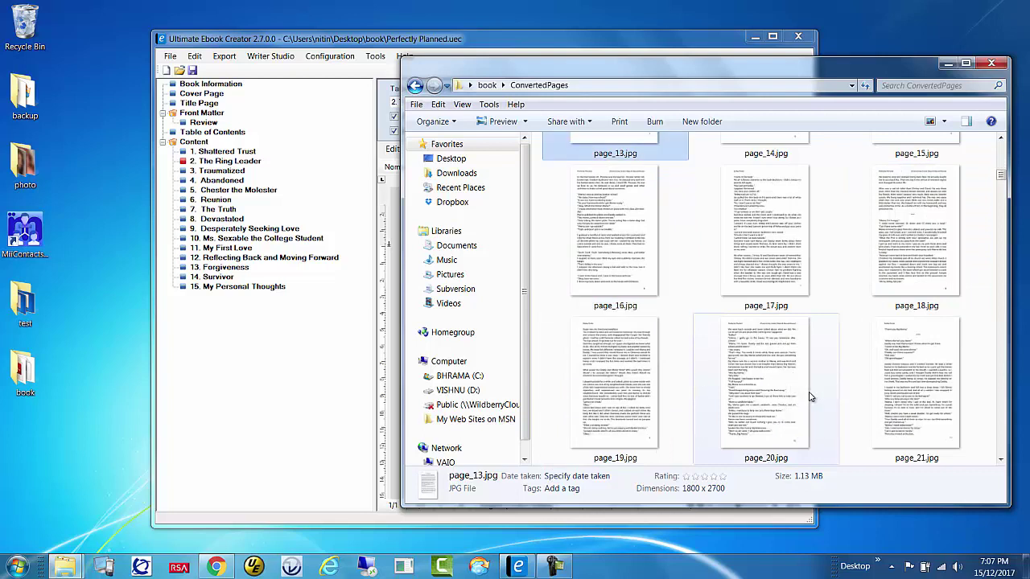
scroll(810, 397, "down", 1)
scroll(811, 396, "down", 1)
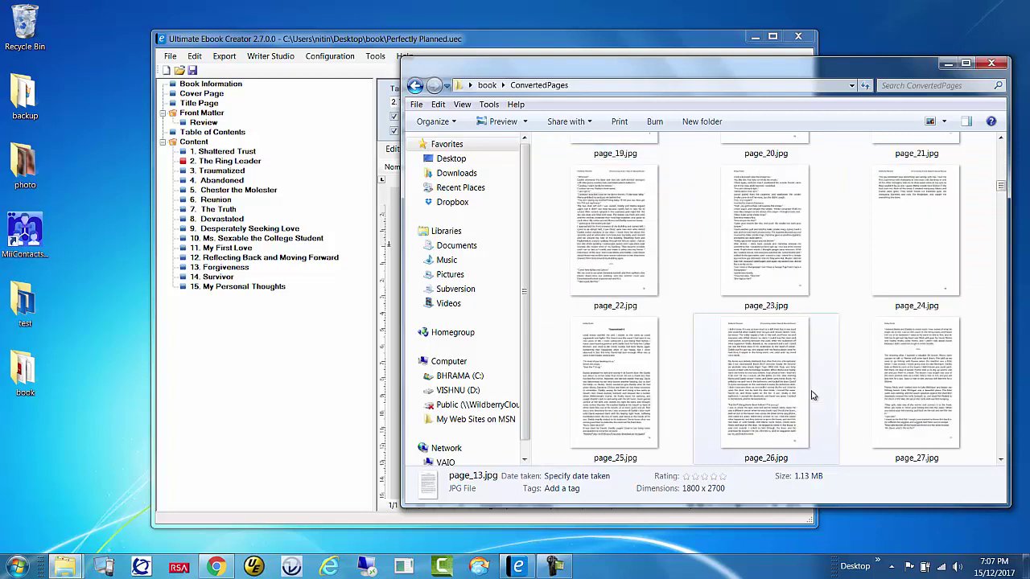
left_click(620, 363)
double_click(620, 365)
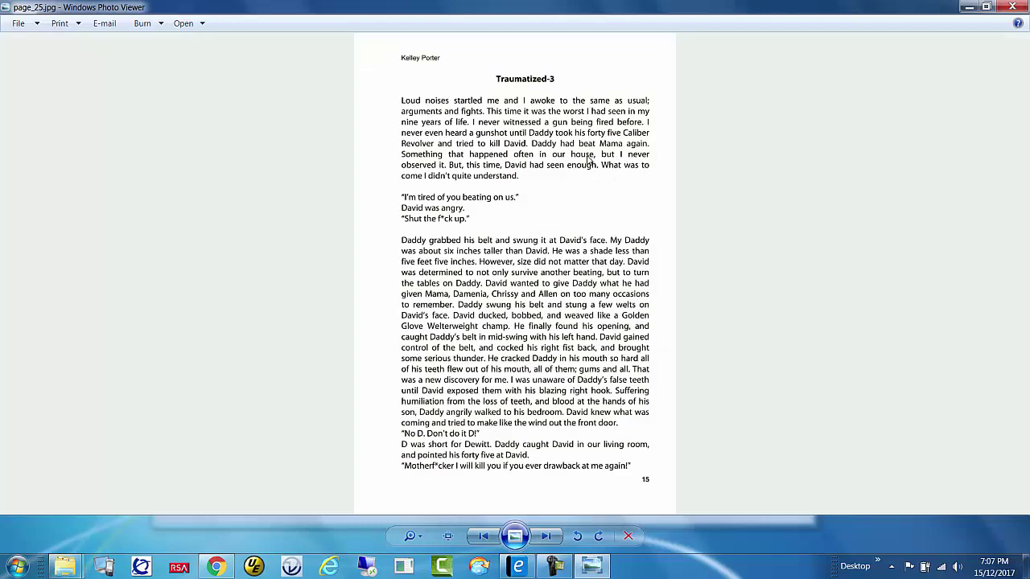
left_click(1012, 6)
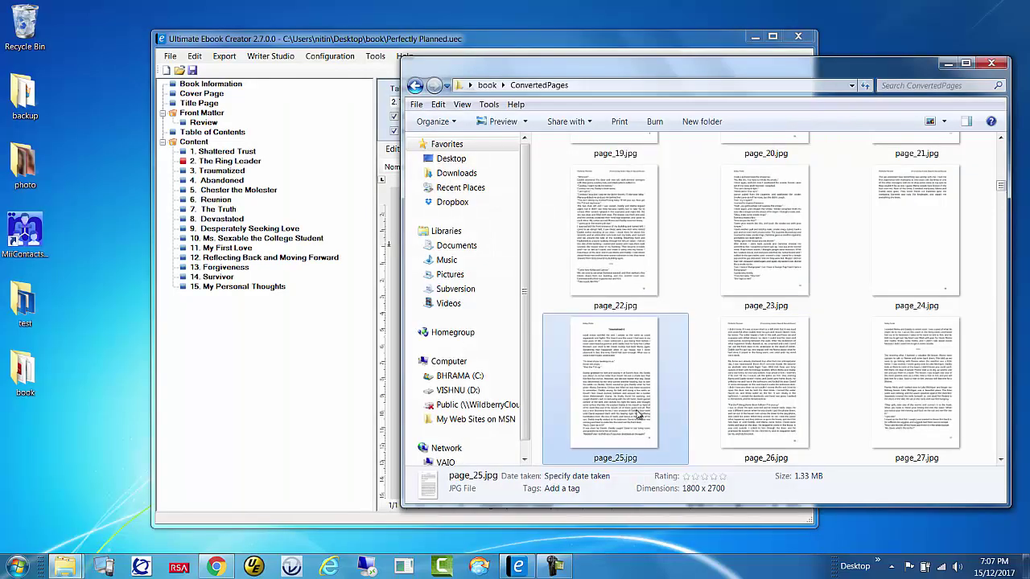
scroll(652, 346, "up", 1)
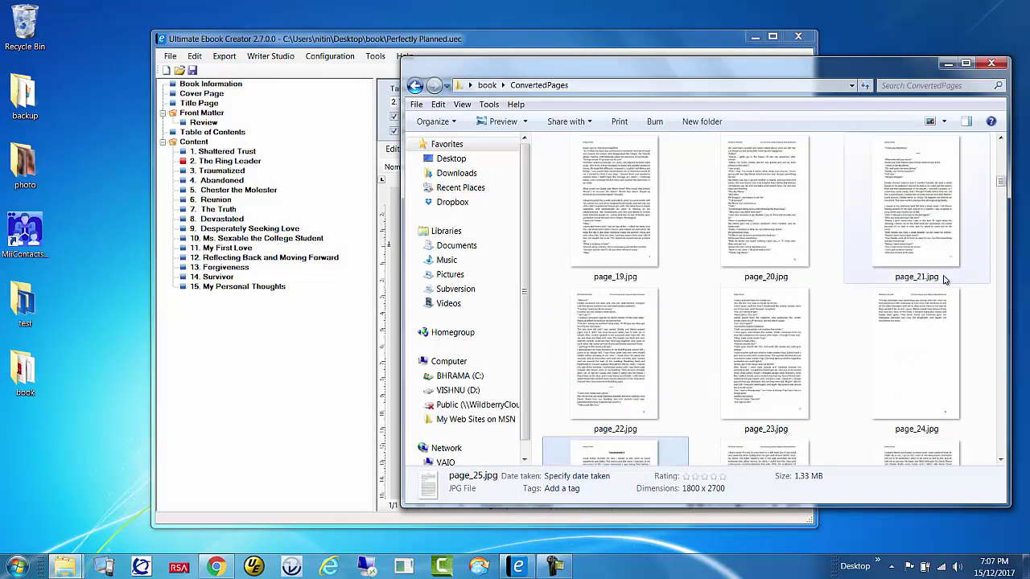
scroll(946, 288, "up", 2)
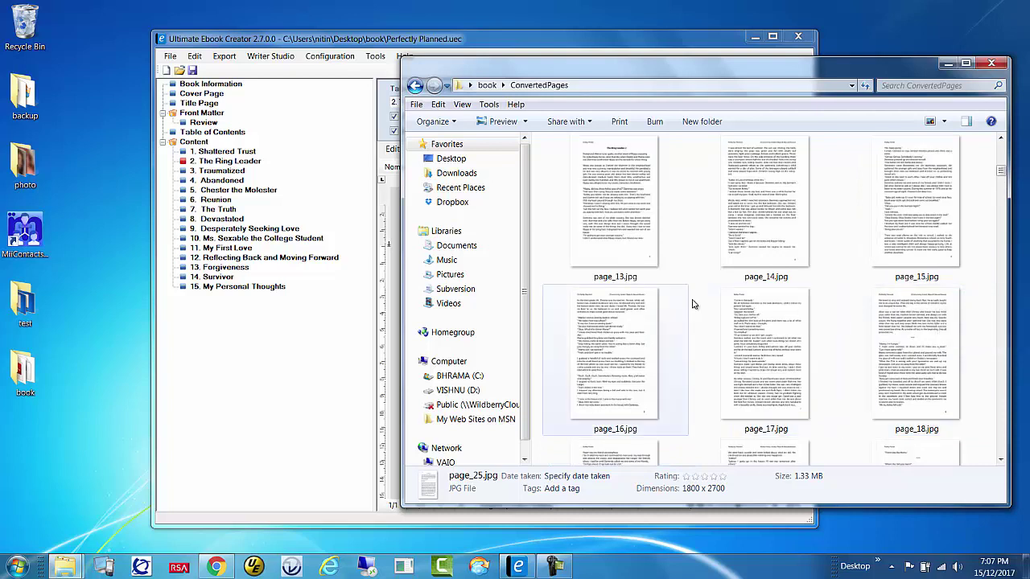
scroll(910, 362, "down", 2)
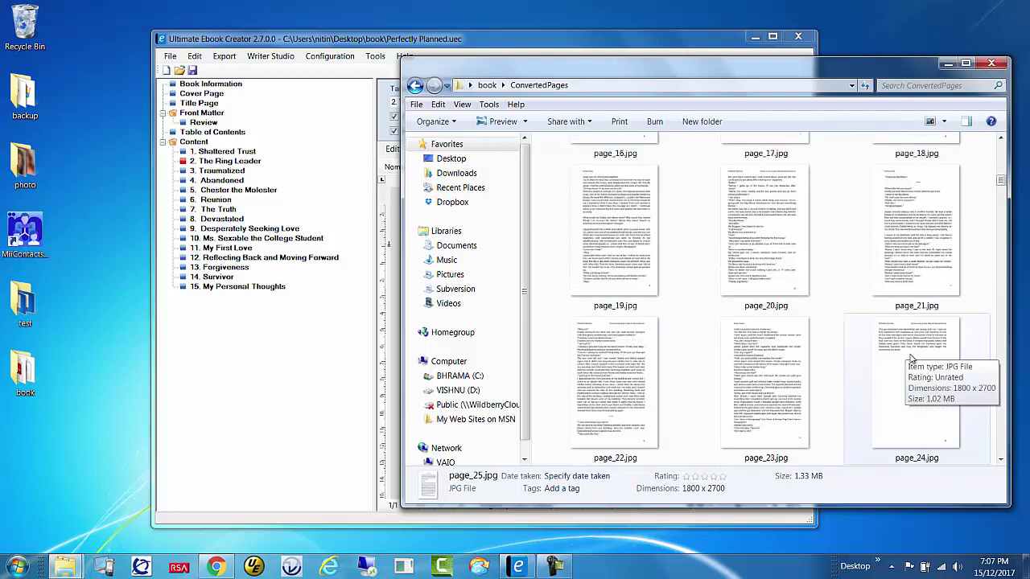
- Open the "2. The Ring Leader" chapter and delete its placeholder title text from the page
left_click(234, 161)
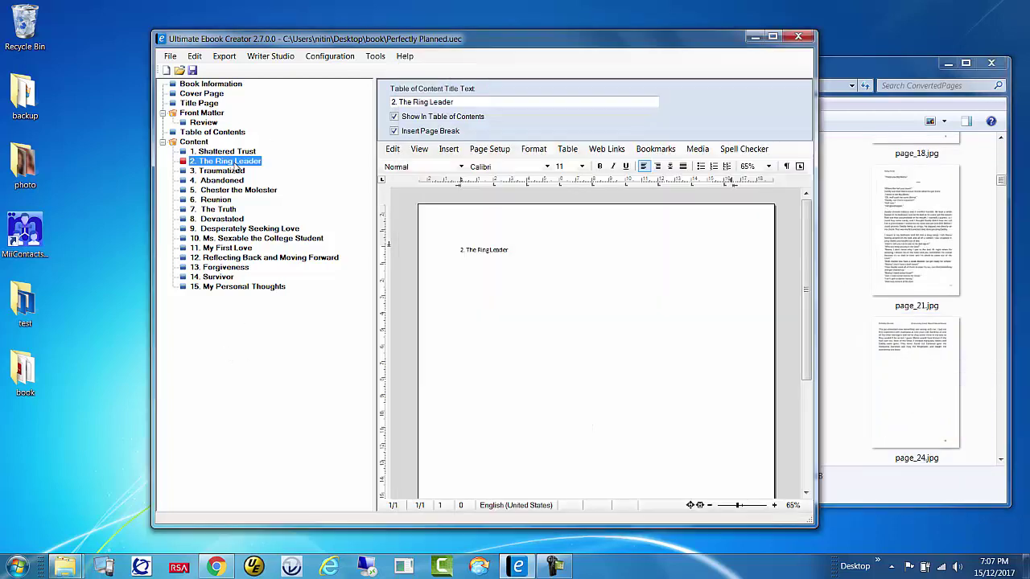
left_click_drag(545, 246, 382, 259)
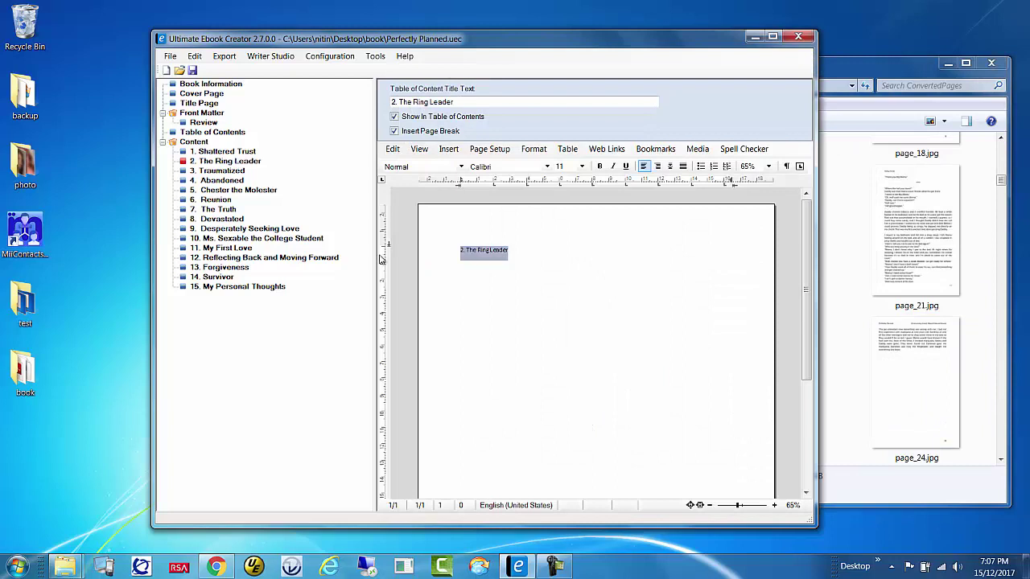
key("Delete")
- Bulk insert page_13.jpg through page_24.jpg from the ConvertedPages folder into the empty Ring Leader chapter
left_click(448, 149)
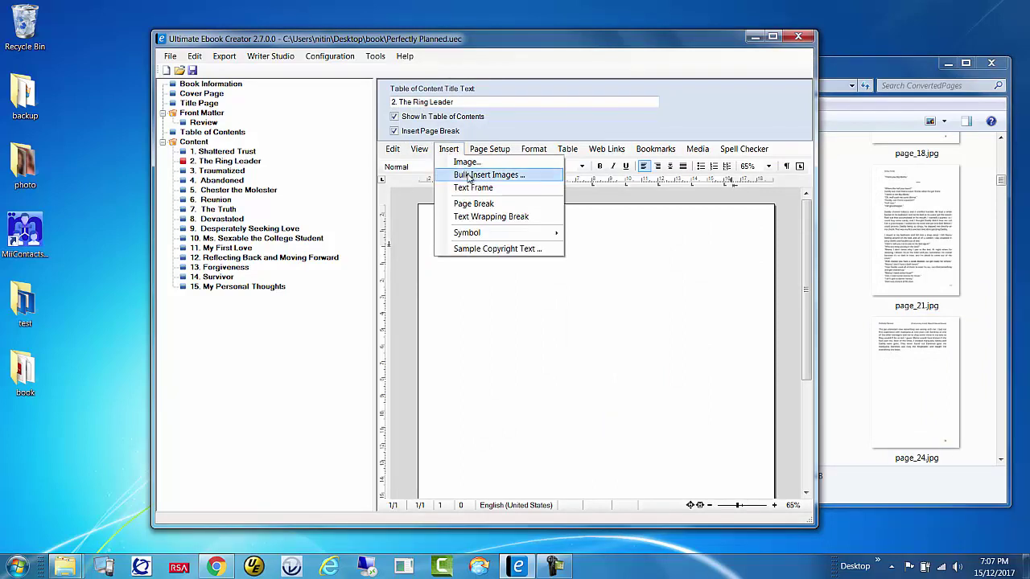
left_click(483, 175)
left_click(403, 313)
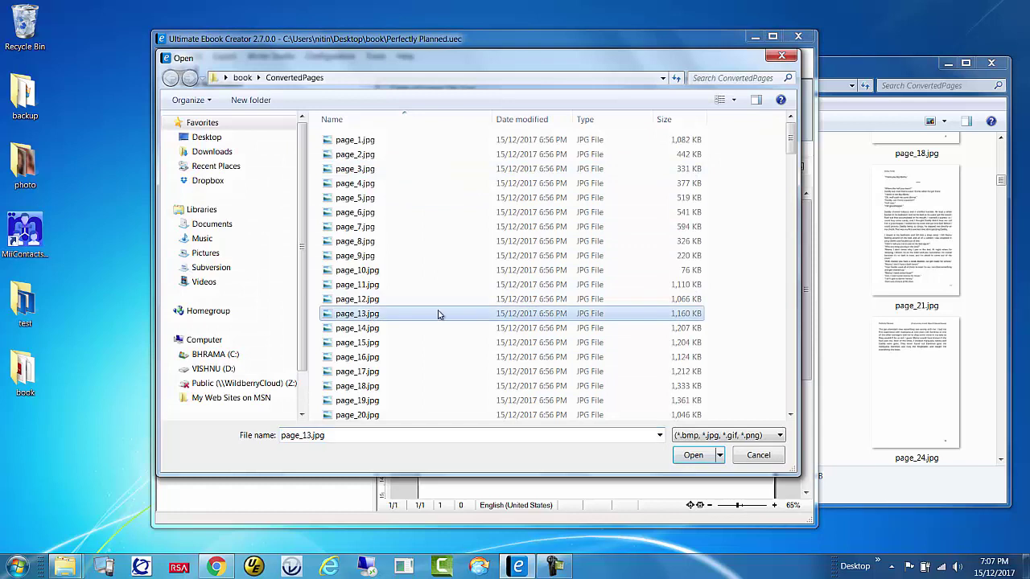
scroll(443, 322, "down", 2)
left_click(375, 405, "shift")
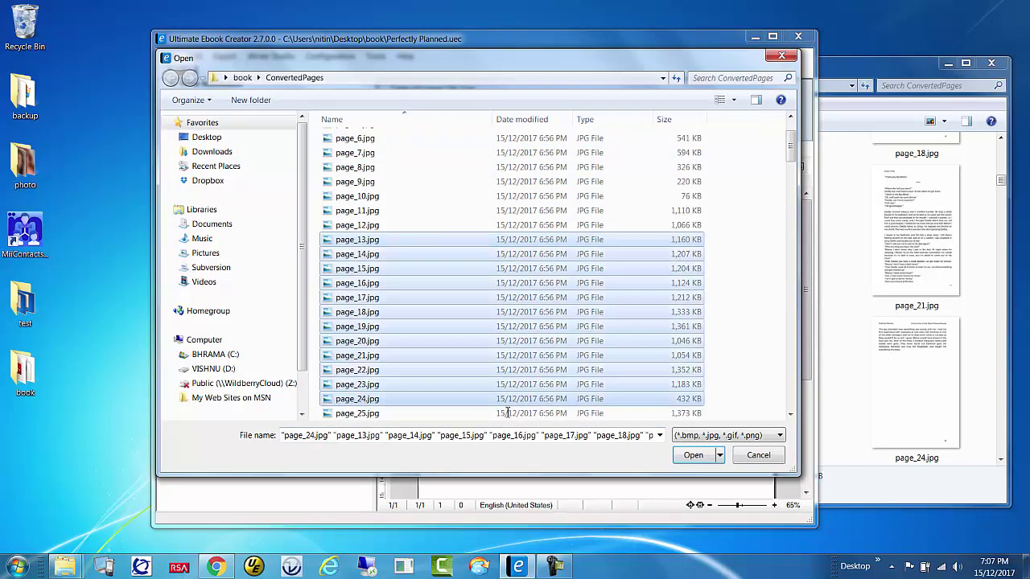
left_click(693, 455)
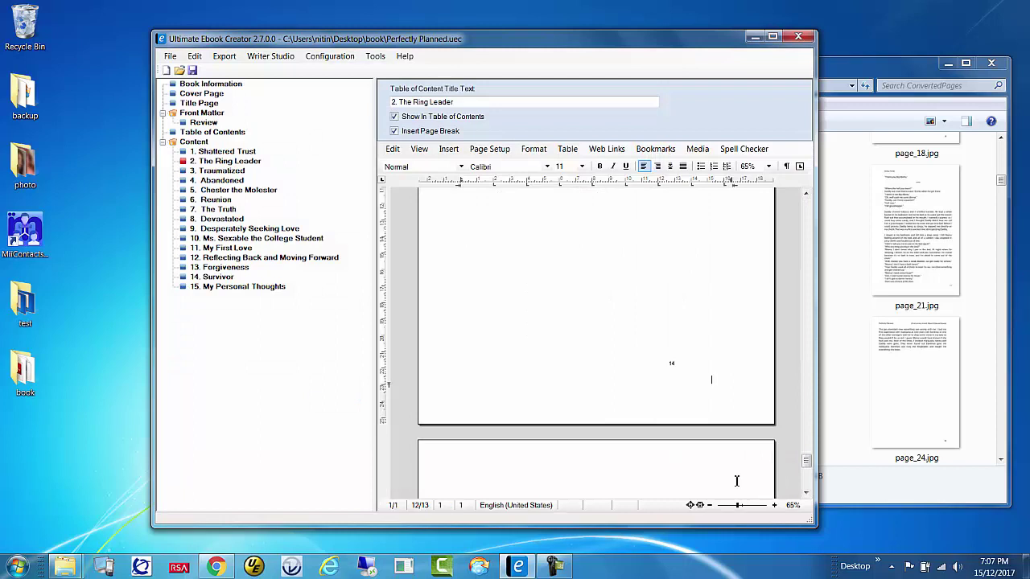
- Delete the blank page at the end of The Ring Leader chapter and check its last page
scroll(738, 471, "down", 2)
left_click(633, 352)
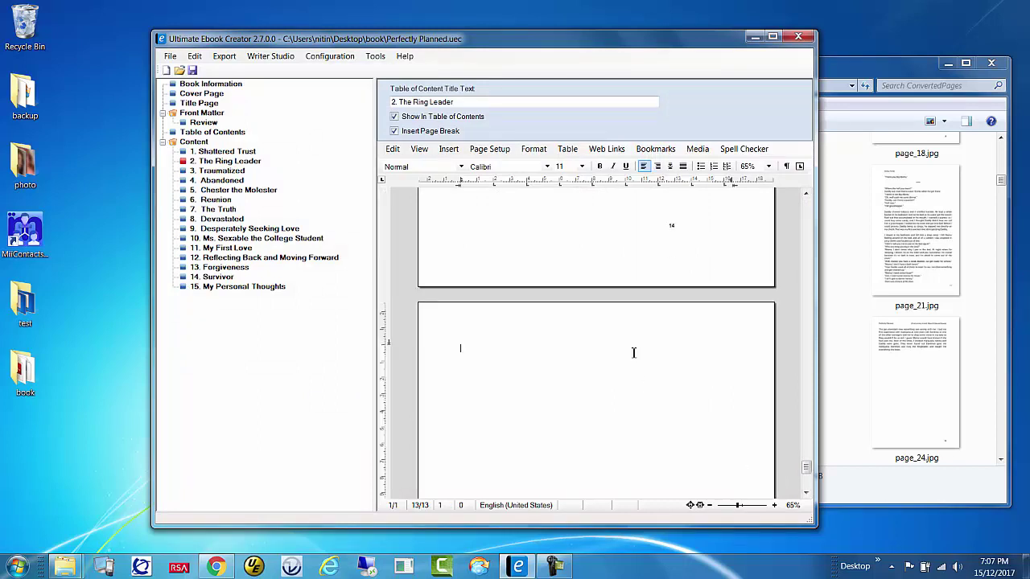
key("BackSpace")
mouse_move(806, 470)
left_mouse_down()
mouse_move(807, 208)
mouse_move(808, 483)
left_mouse_up()
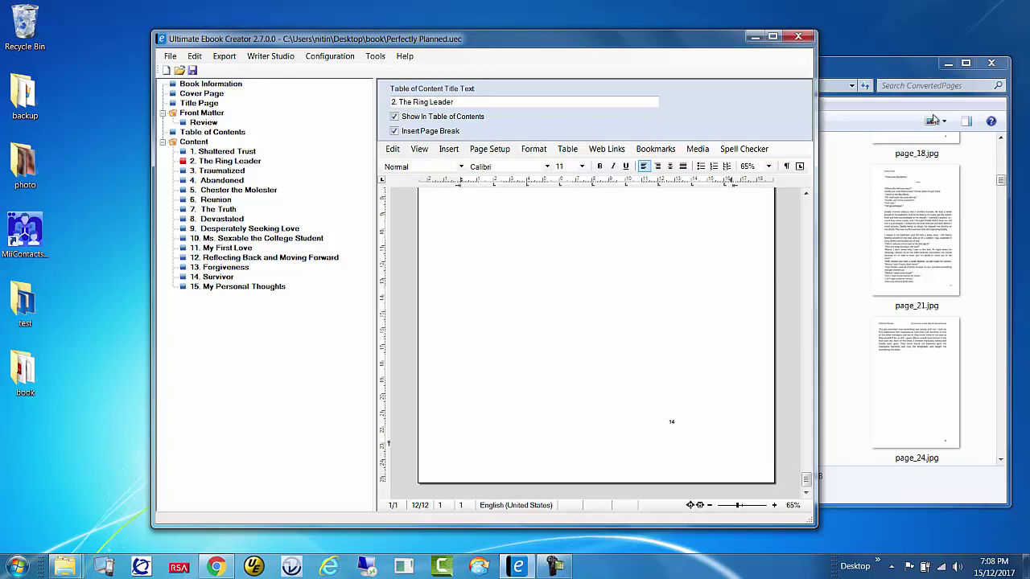
- Save the ebook project and return to the first page of The Ring Leader chapter
left_click(903, 79)
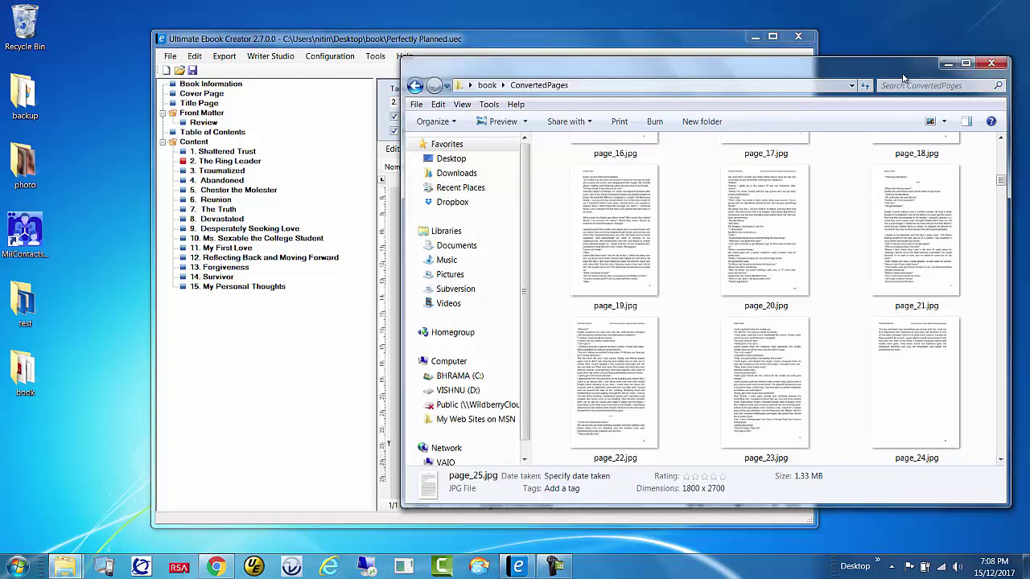
left_click(584, 35)
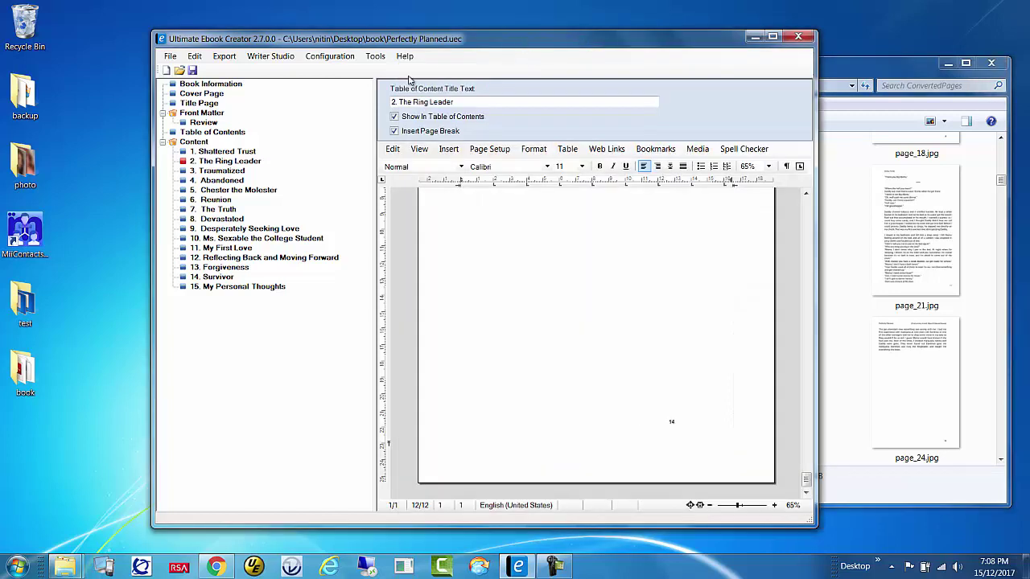
left_click(193, 70)
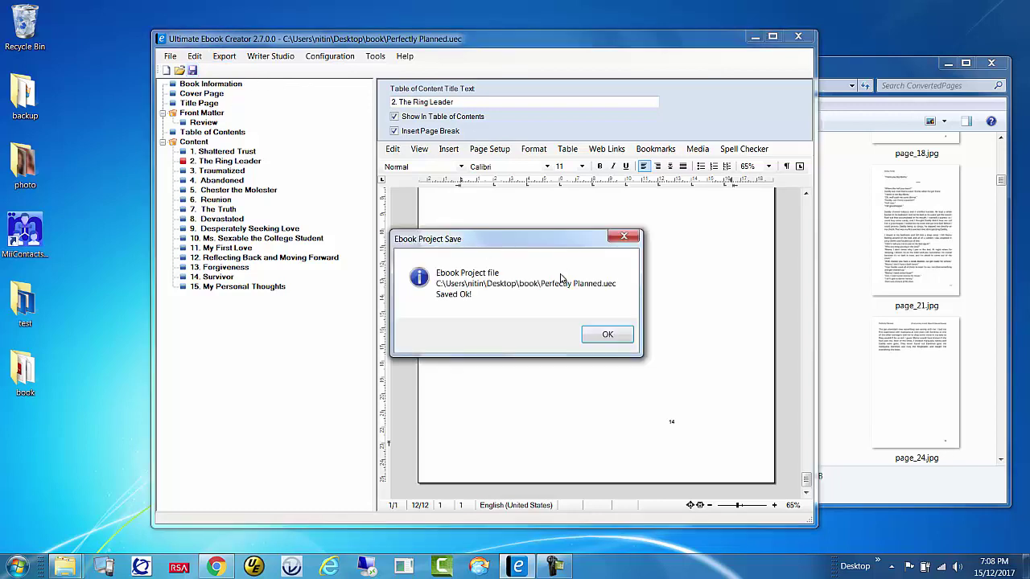
left_click(607, 334)
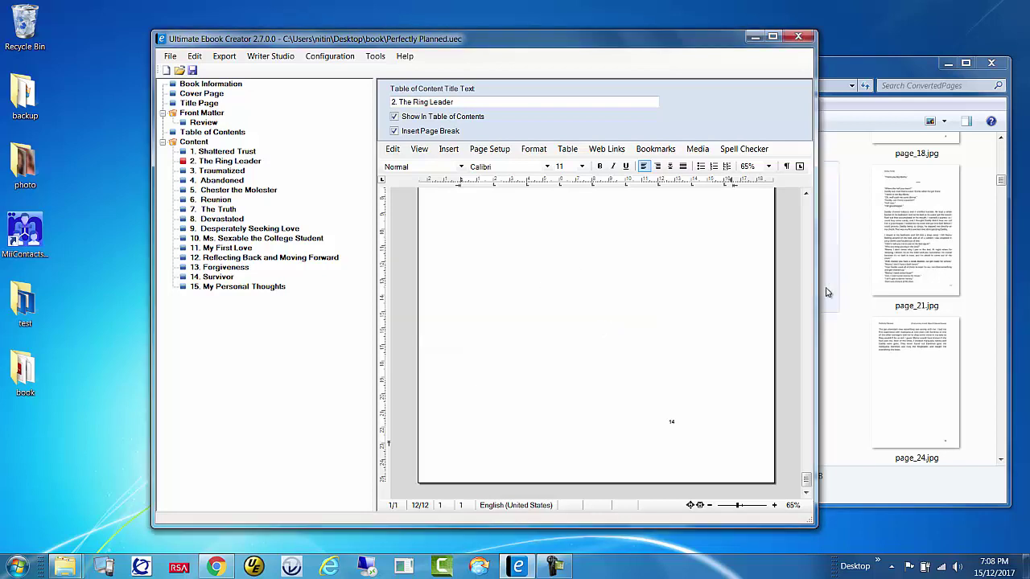
left_click_drag(806, 482, 810, 208)
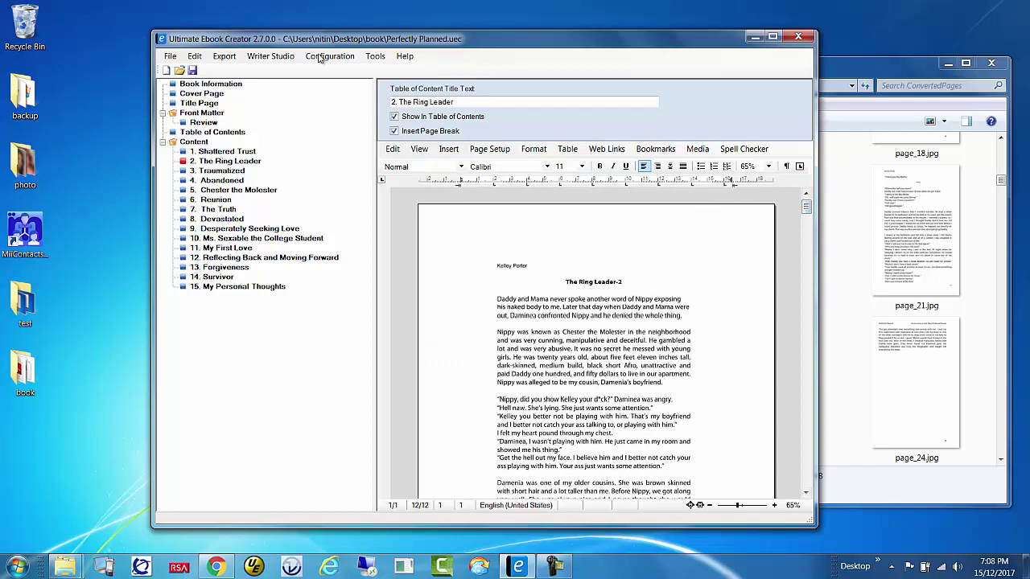
- Export the project as an EPUB file named Perfectly Planned.epub in the book folder
left_click(225, 58)
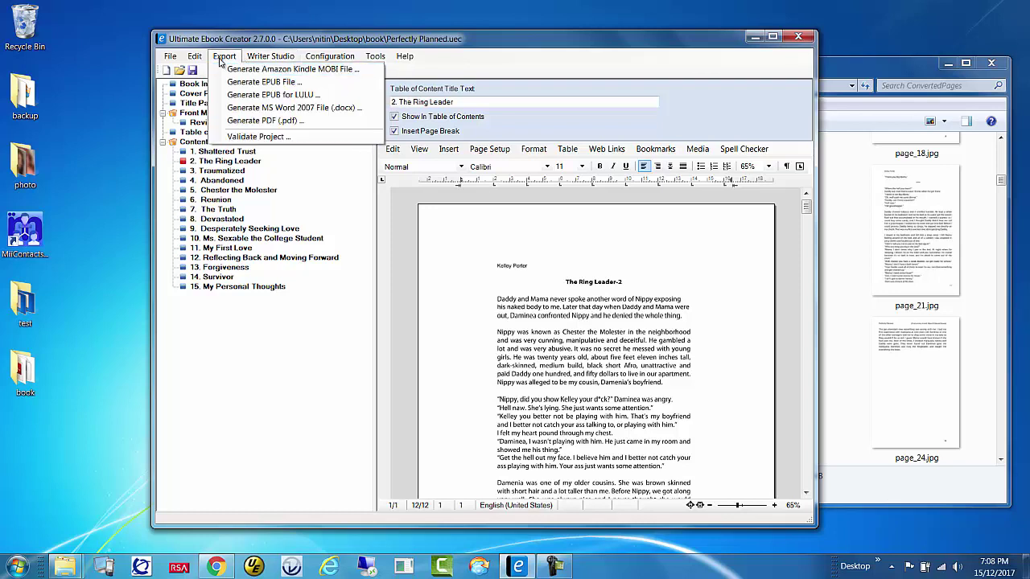
left_click(265, 83)
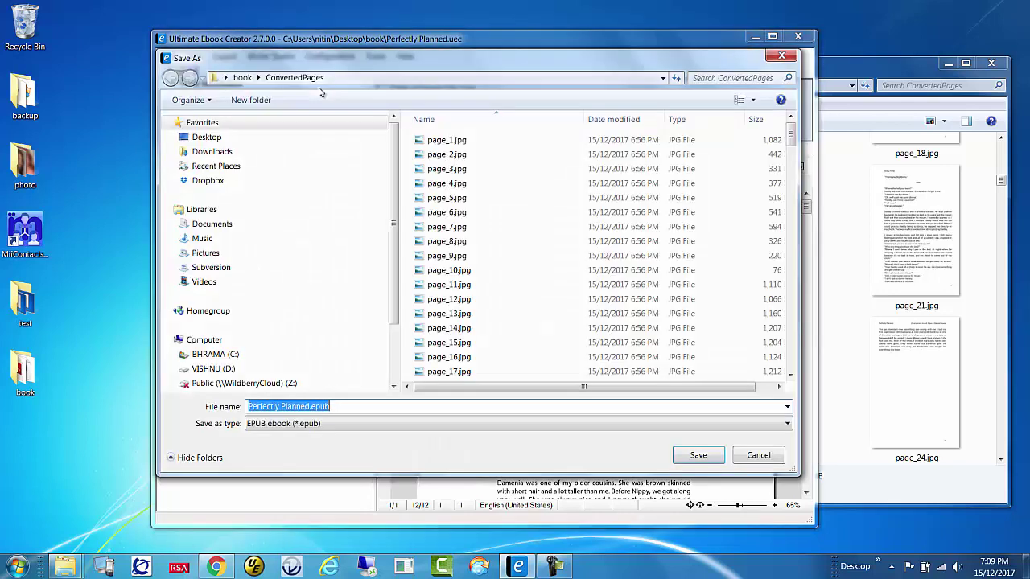
left_click(242, 77)
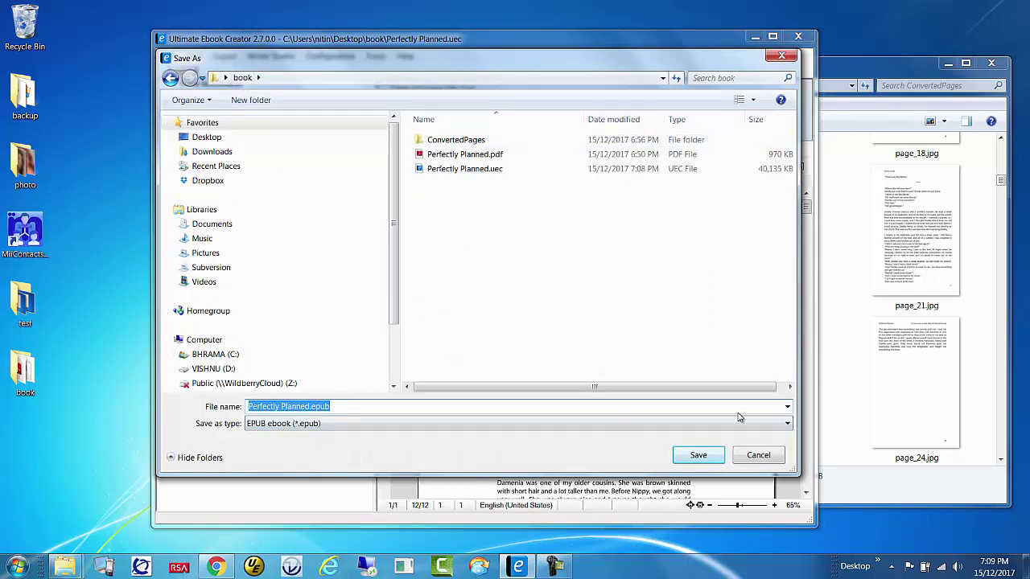
left_click(688, 455)
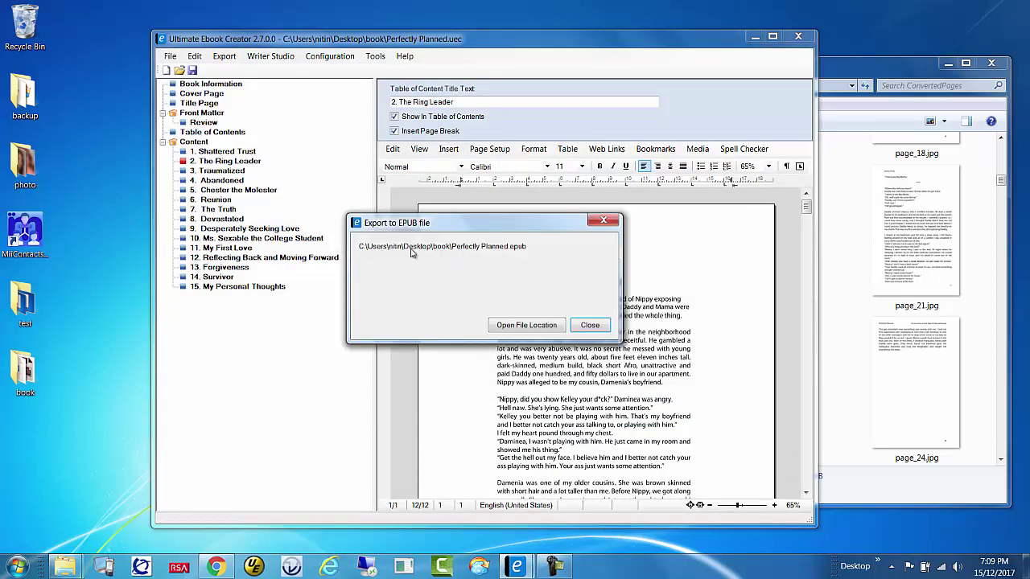
- Open the exported EPUB's file location and resize and reposition its folder window
left_click_drag(462, 224, 474, 184)
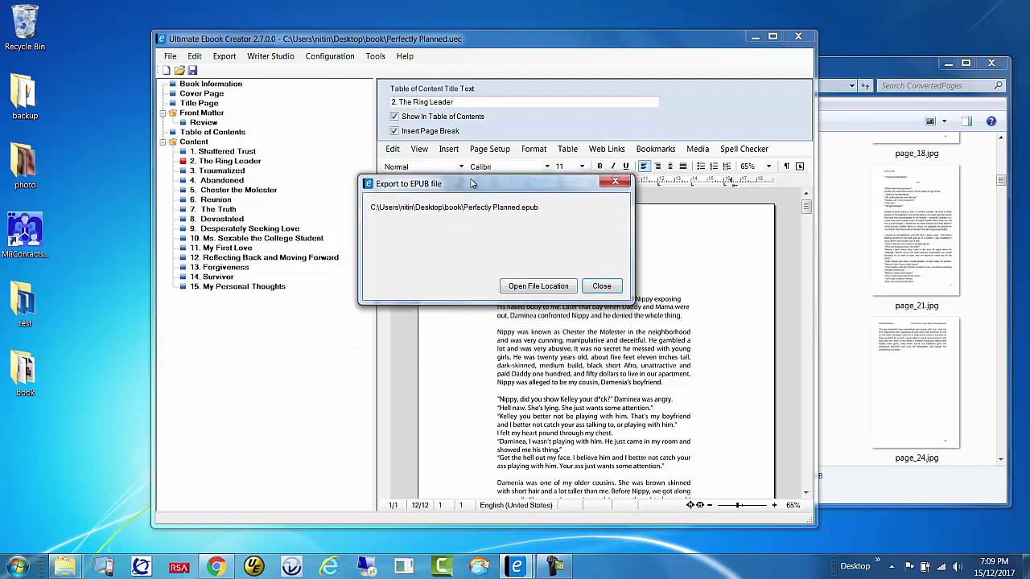
left_click(552, 288)
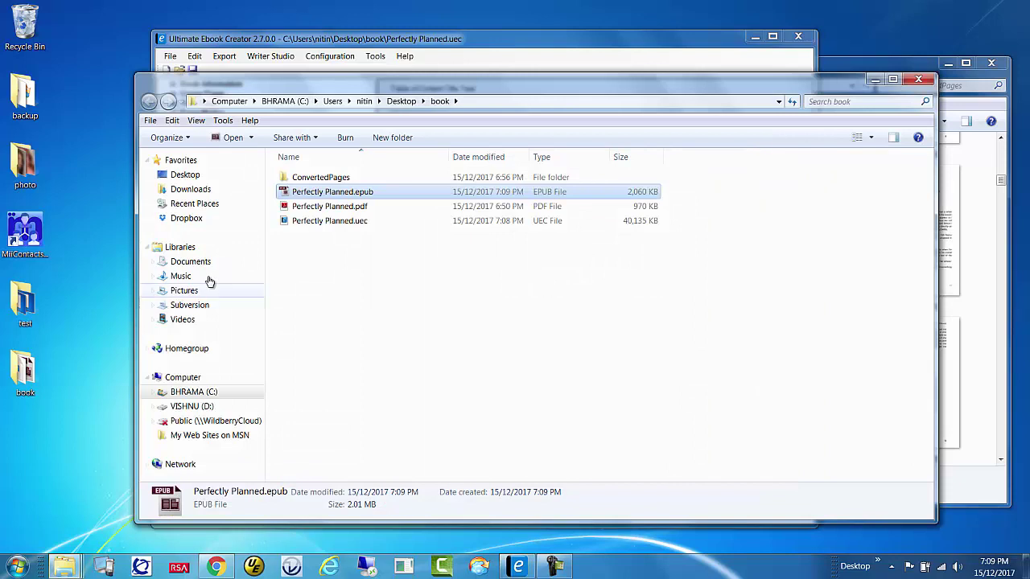
left_click_drag(137, 273, 322, 273)
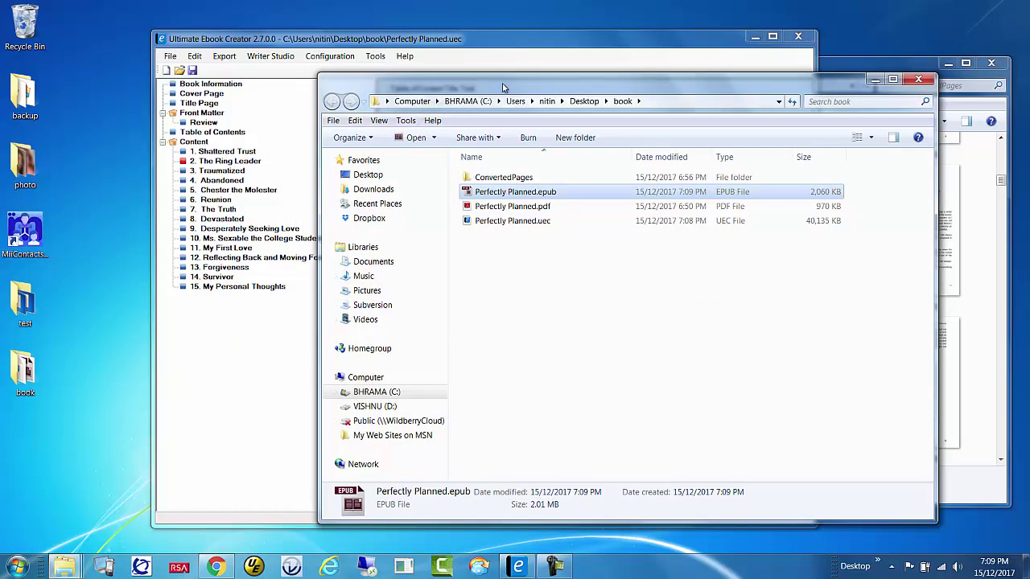
left_click_drag(505, 71, 346, 62)
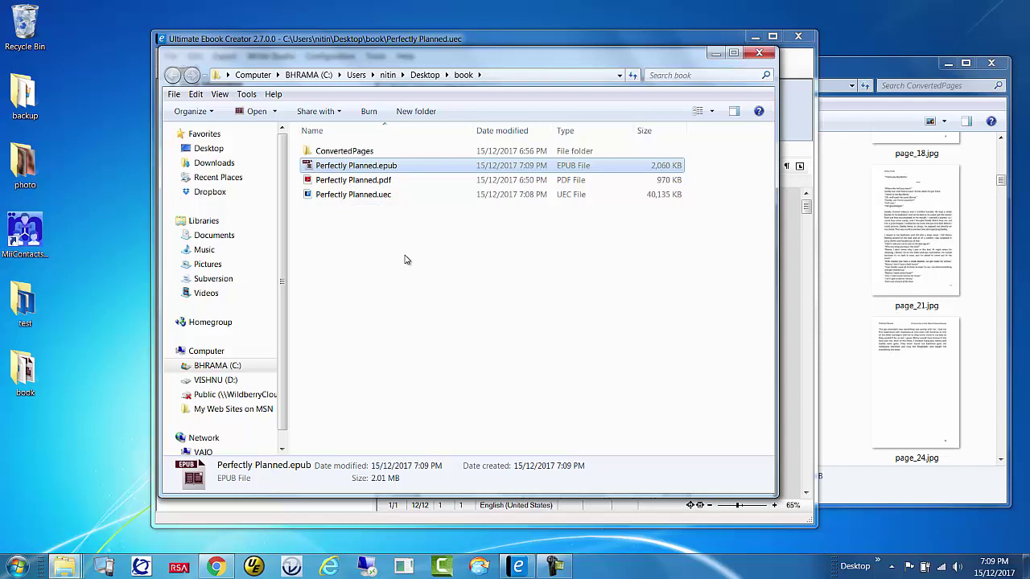
- Launch Kindle Previewer and place its window beside the desktop icons
key("super")
type("kindle")
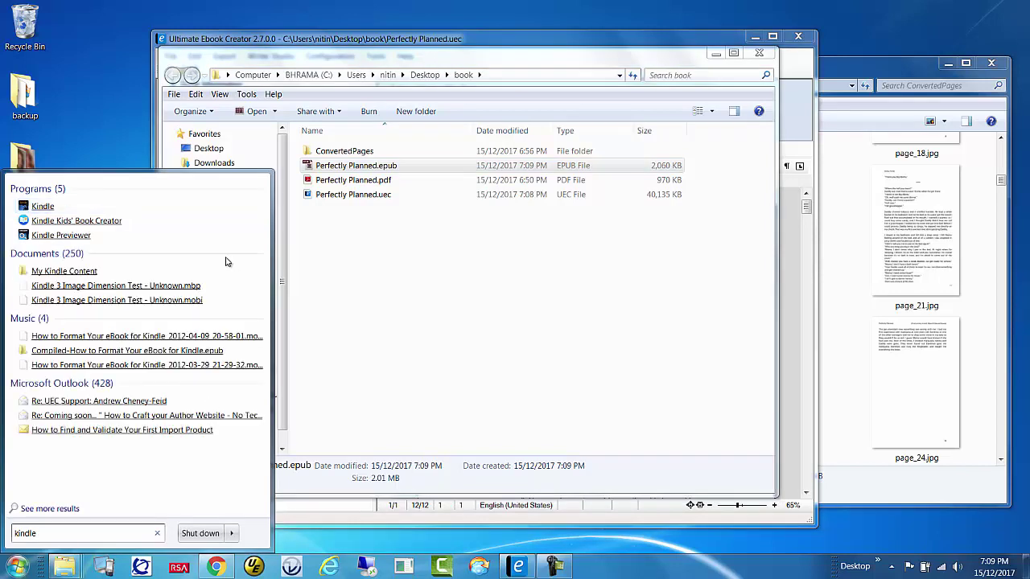
left_click(73, 235)
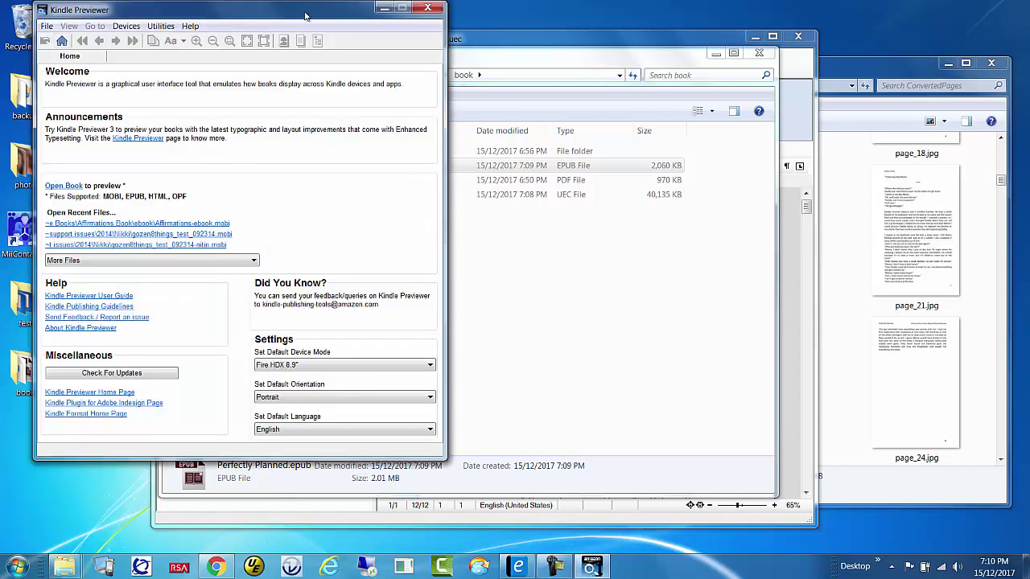
left_click_drag(306, 15, 322, 34)
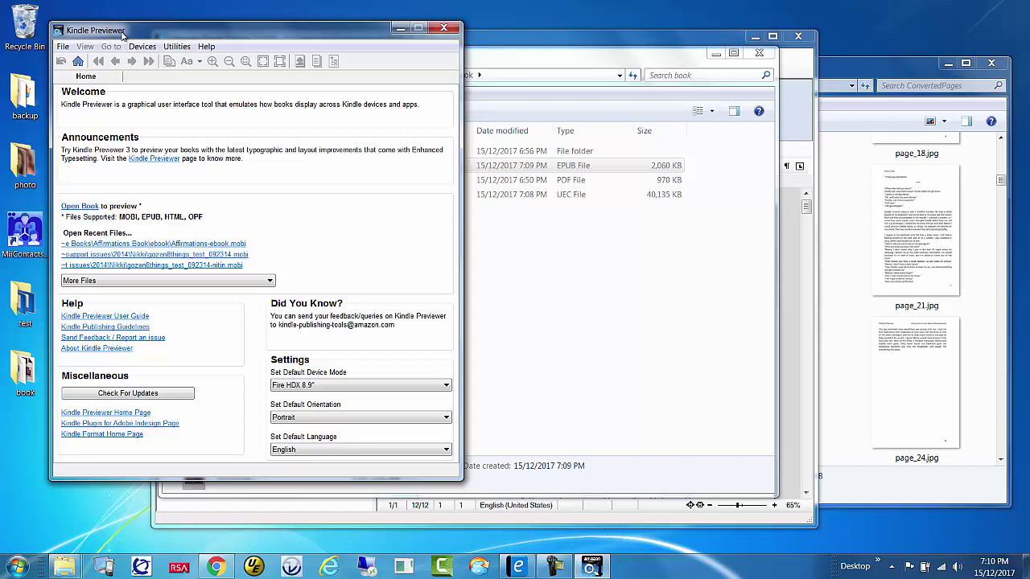
- Load Perfectly Planned.epub from the book folder into Kindle Previewer and open the compiled book
left_click(559, 38)
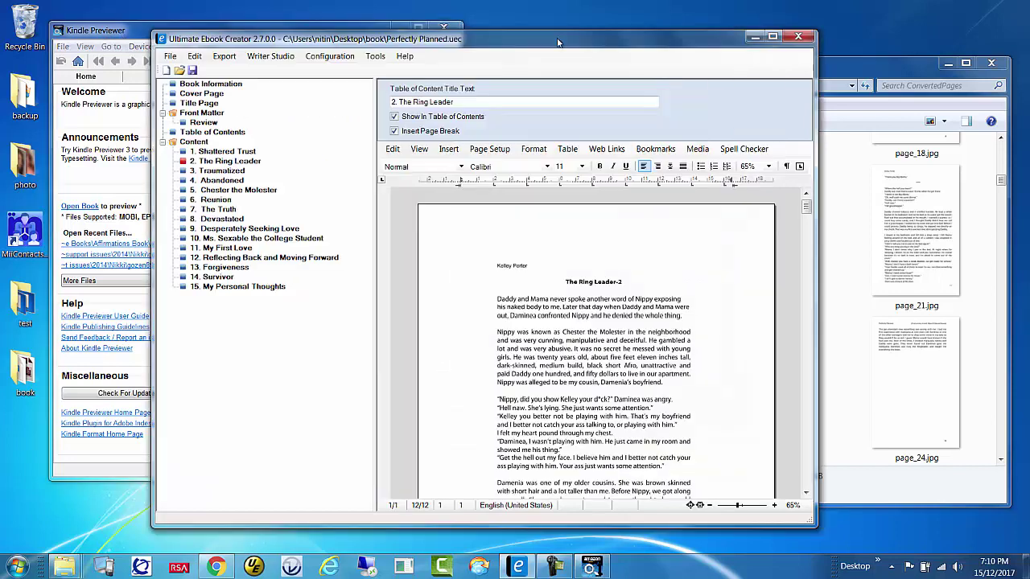
left_click_drag(507, 52, 797, 78)
left_click(826, 47)
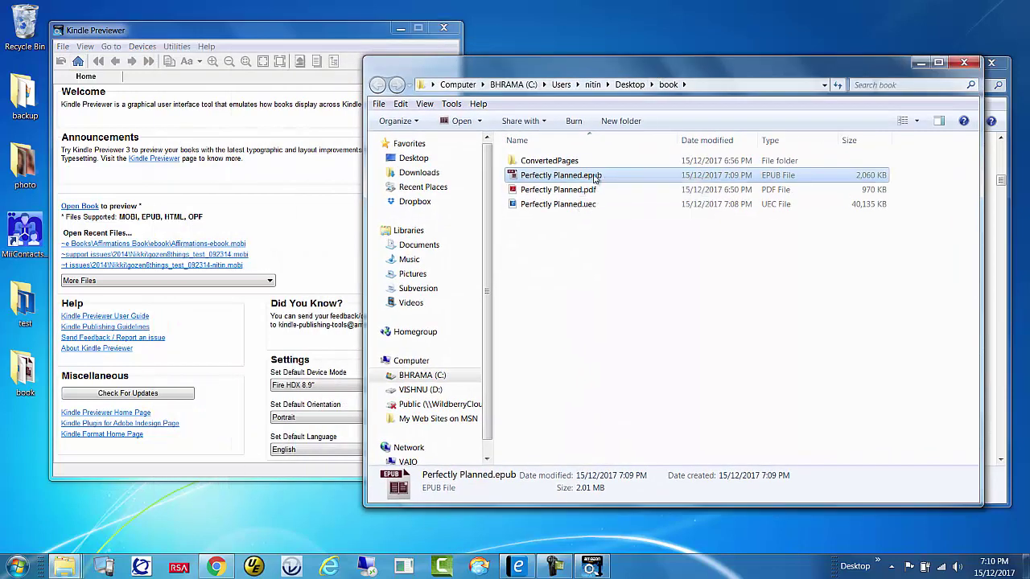
left_click_drag(256, 219, 256, 217)
left_click(271, 201)
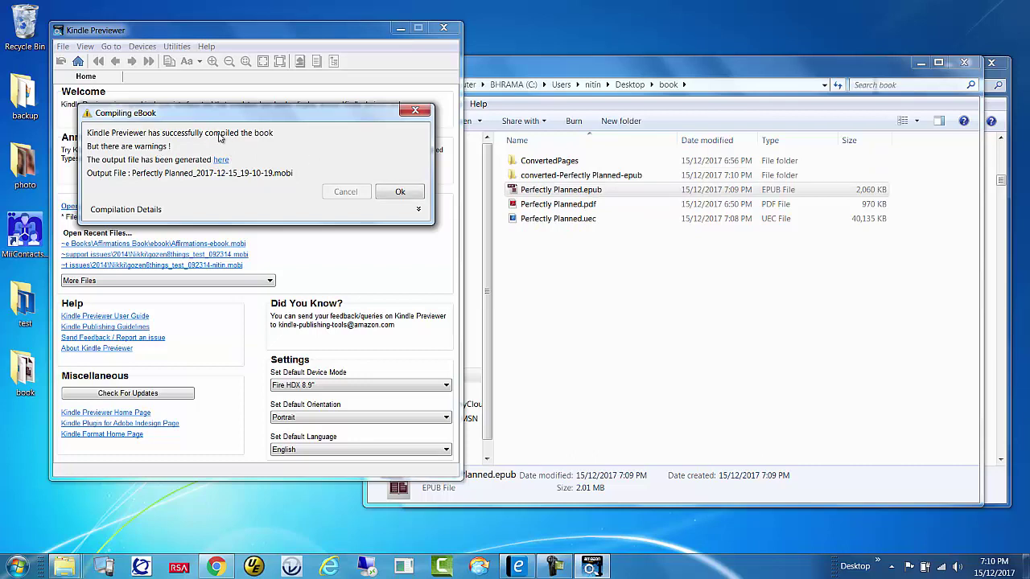
left_click(400, 194)
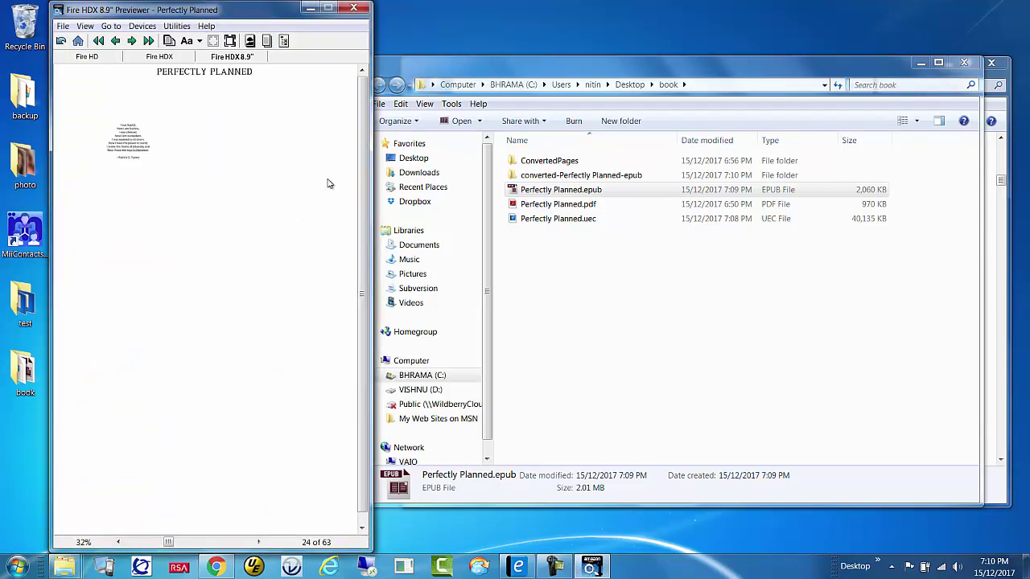
- Examine the opening pages of the previewed book back to the cover, and return to the copyright page
left_click(115, 42)
left_click(115, 41)
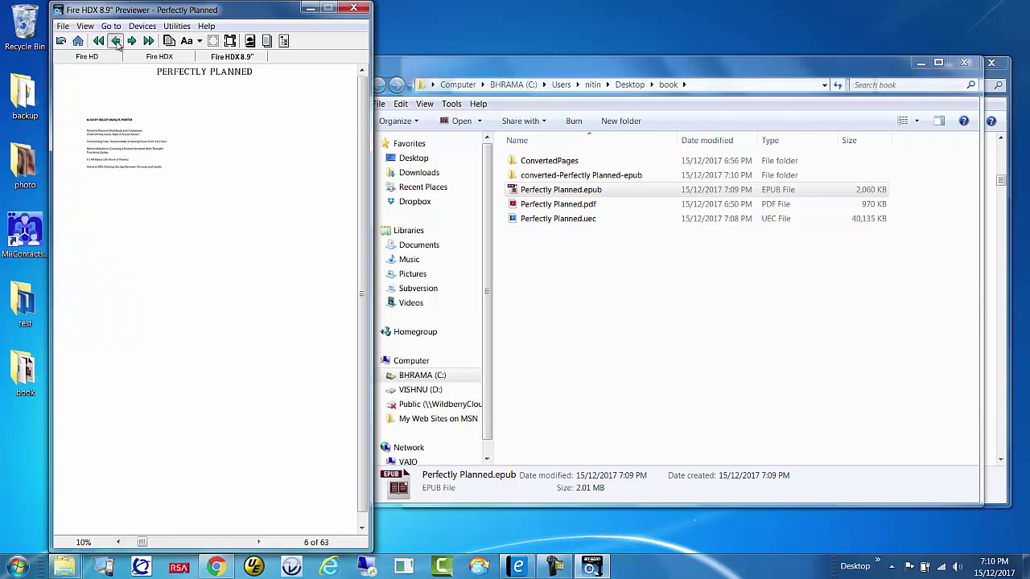
left_click(116, 42)
left_click(116, 41)
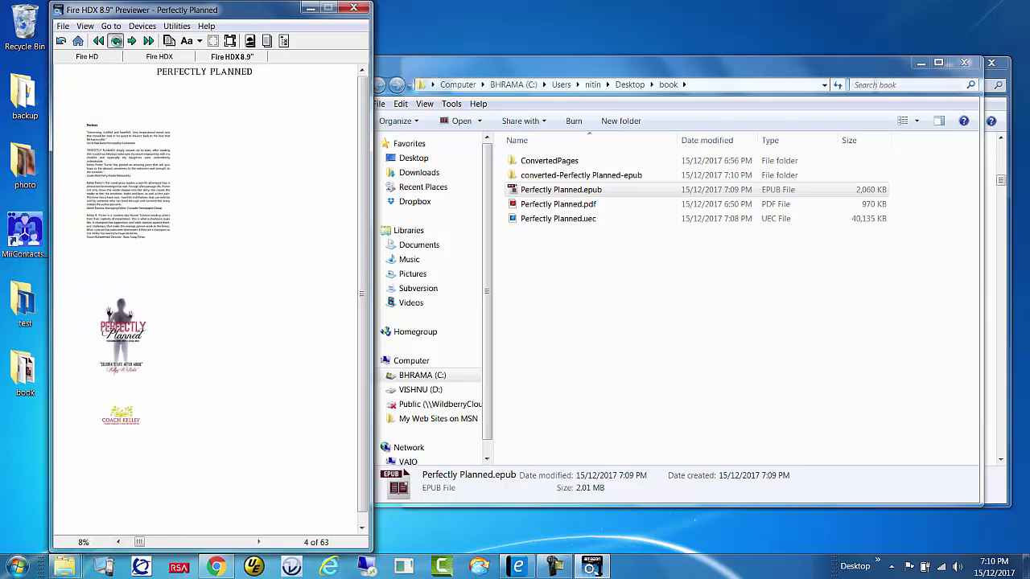
left_click(116, 41)
left_click(115, 41)
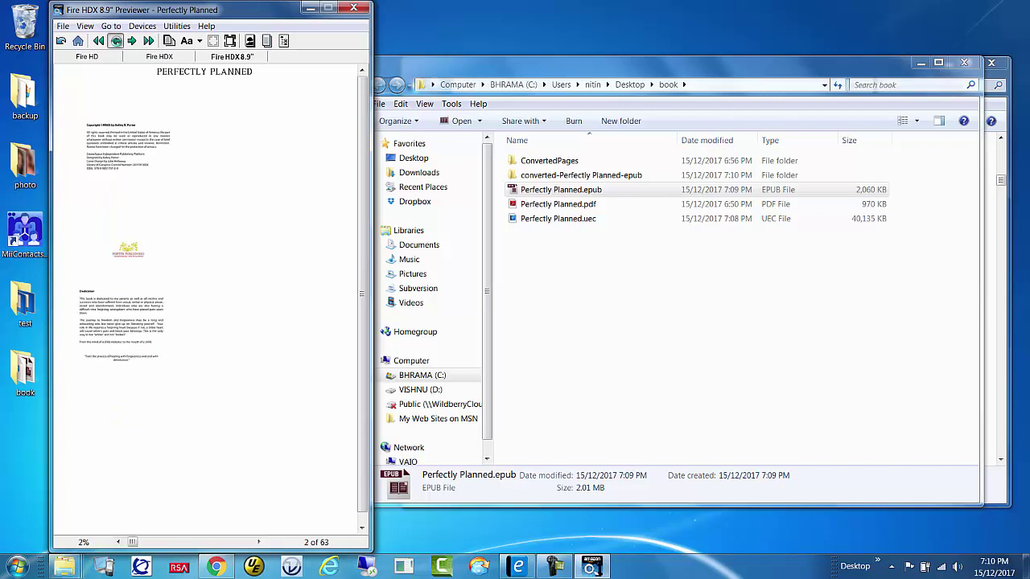
left_click(116, 41)
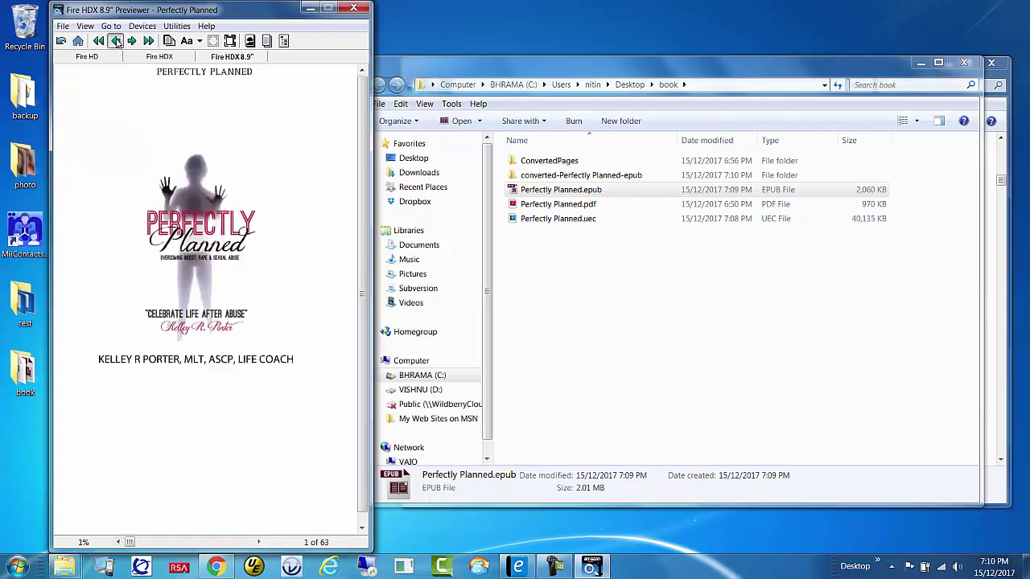
left_click(116, 42)
left_click(133, 41)
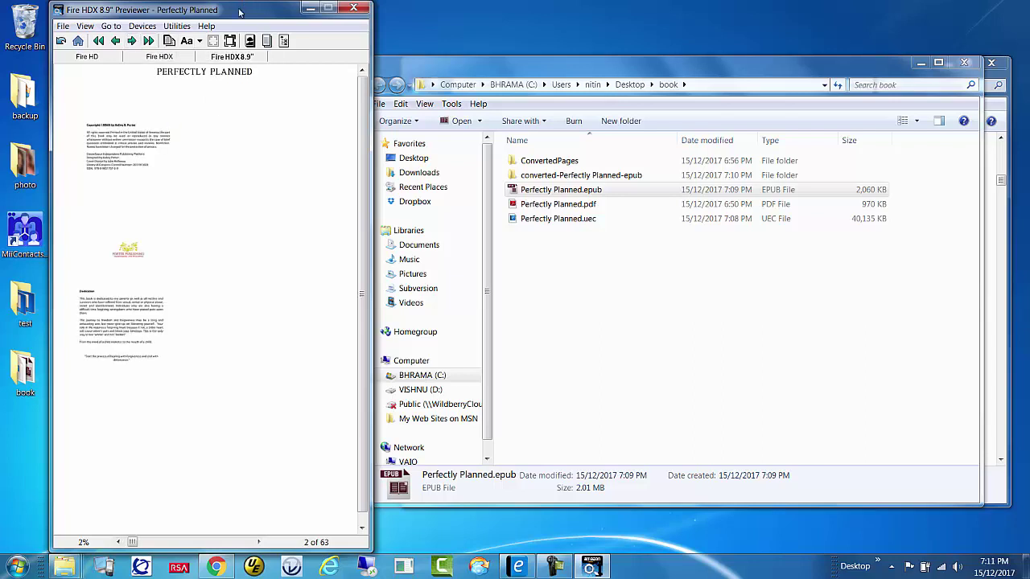
- Test the preview at font Size 7 and Size 11, and check how the image pages after the copyright page display
left_click_drag(239, 11, 259, 12)
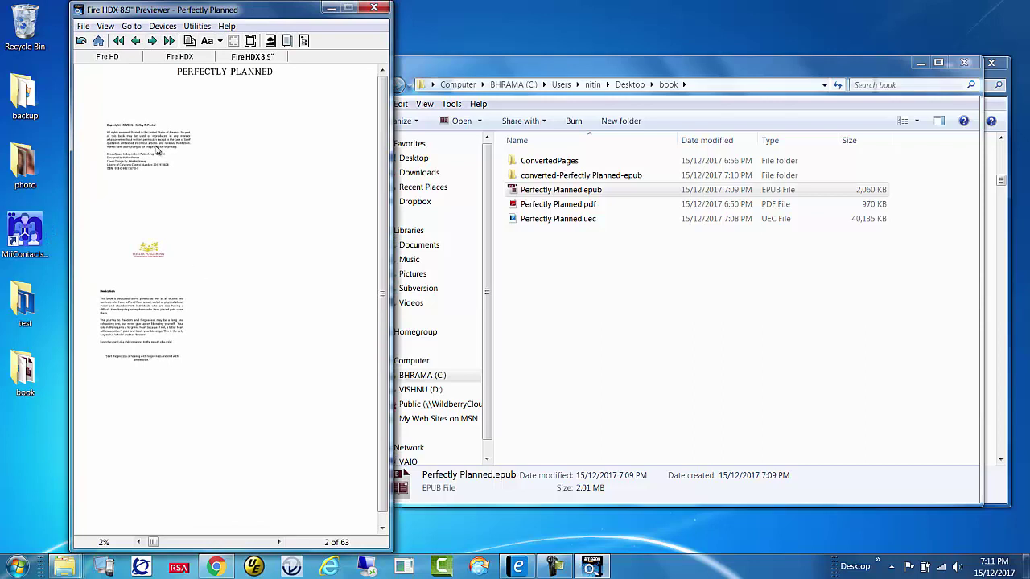
left_click(220, 40)
mouse_move(241, 58)
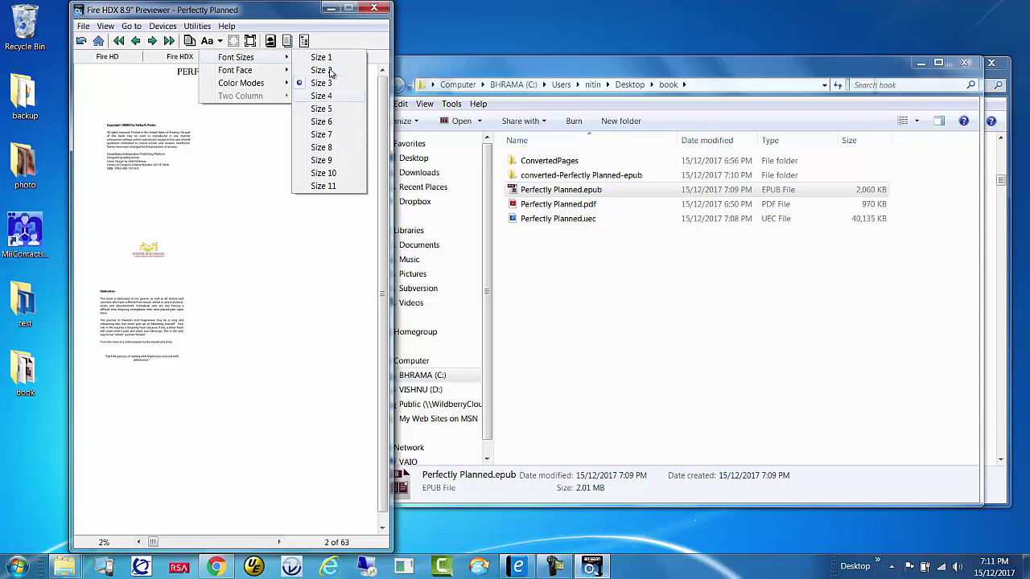
left_click(326, 135)
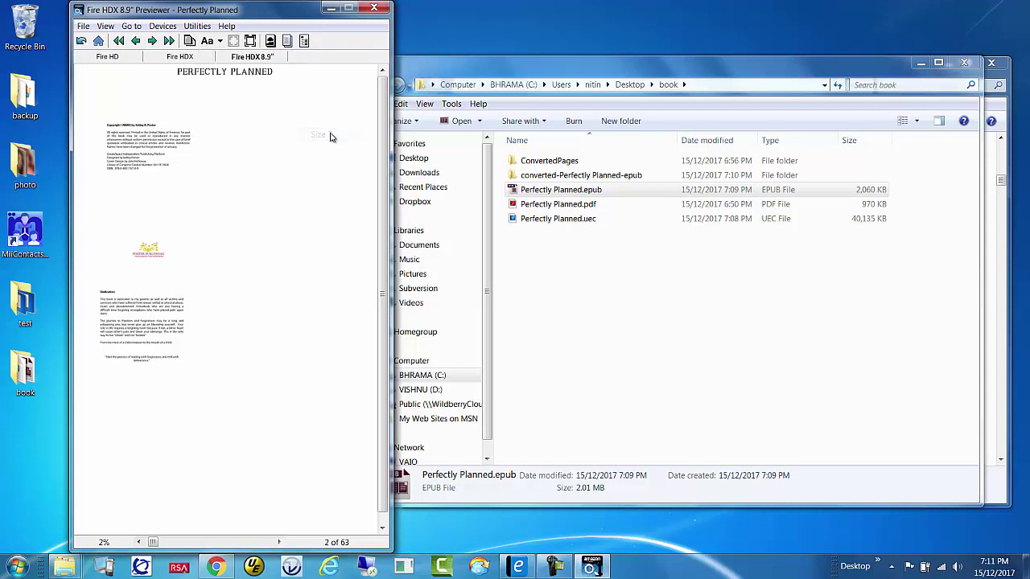
left_click(211, 40)
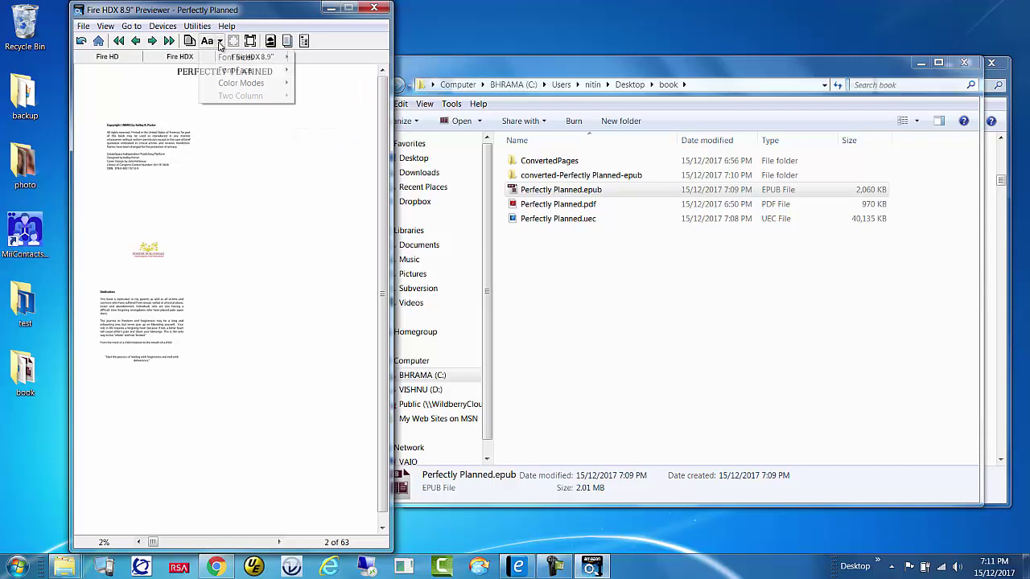
mouse_move(275, 60)
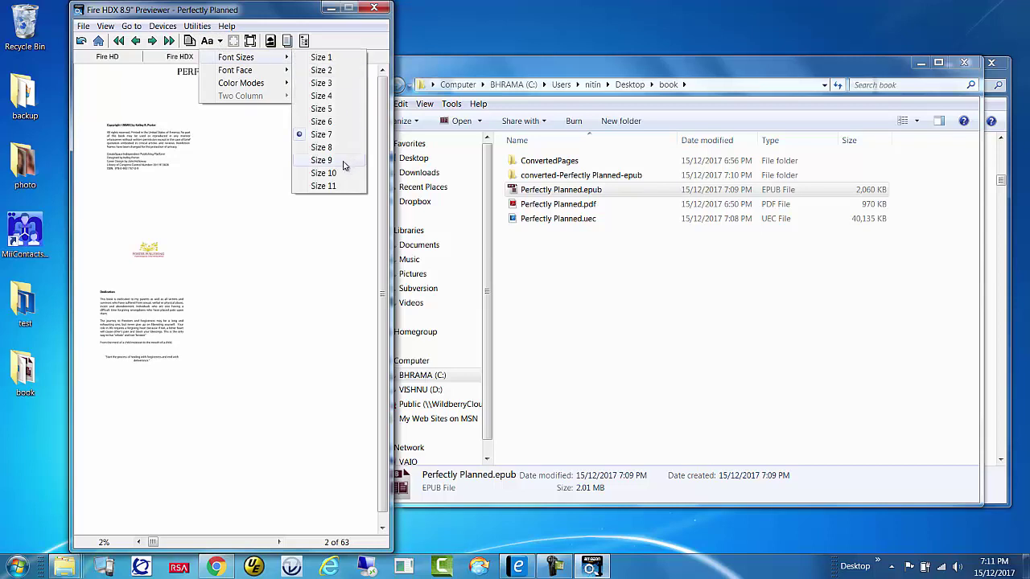
left_click(330, 186)
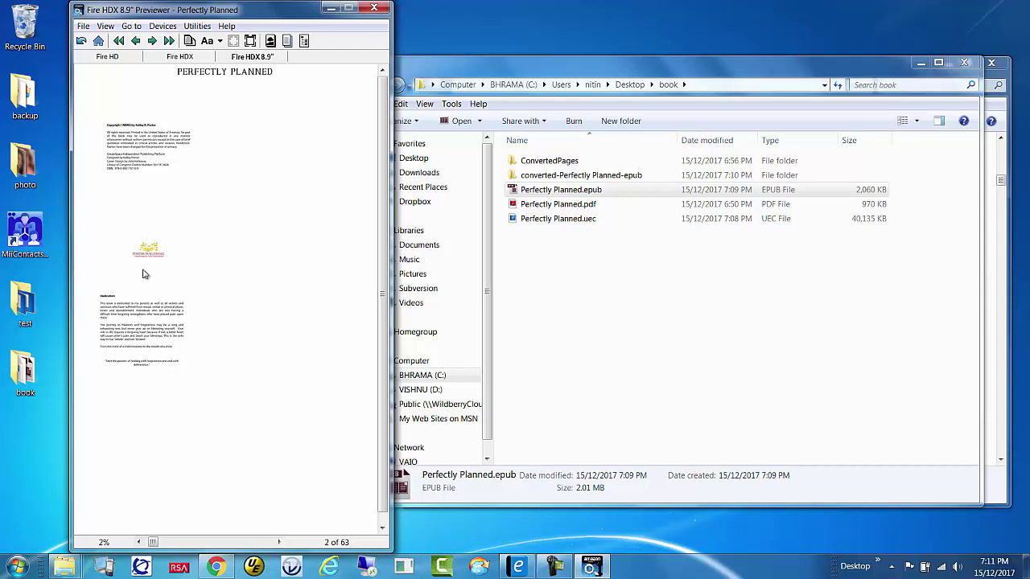
left_click(152, 40)
left_click(152, 40)
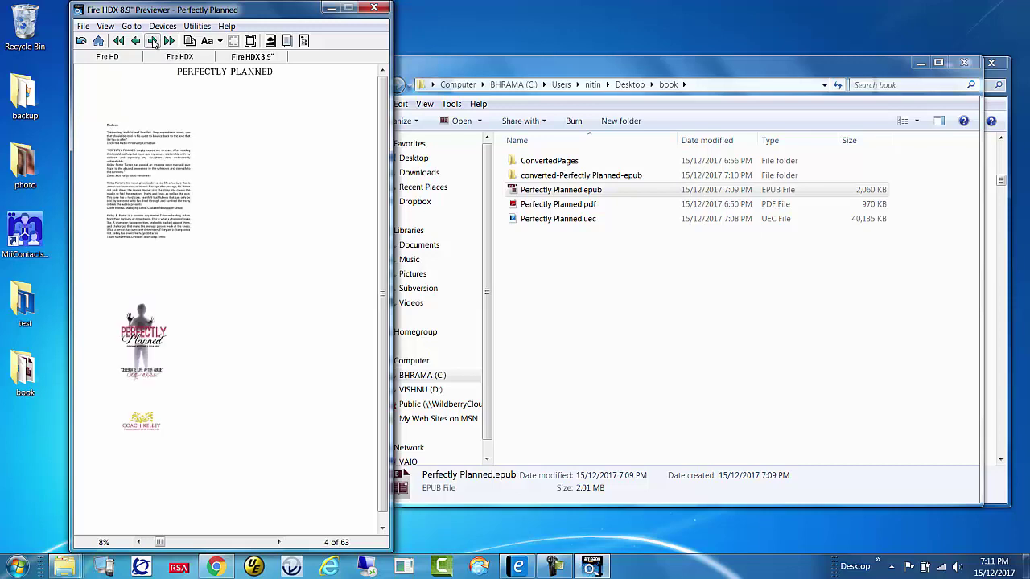
left_click(152, 41)
left_click(152, 41)
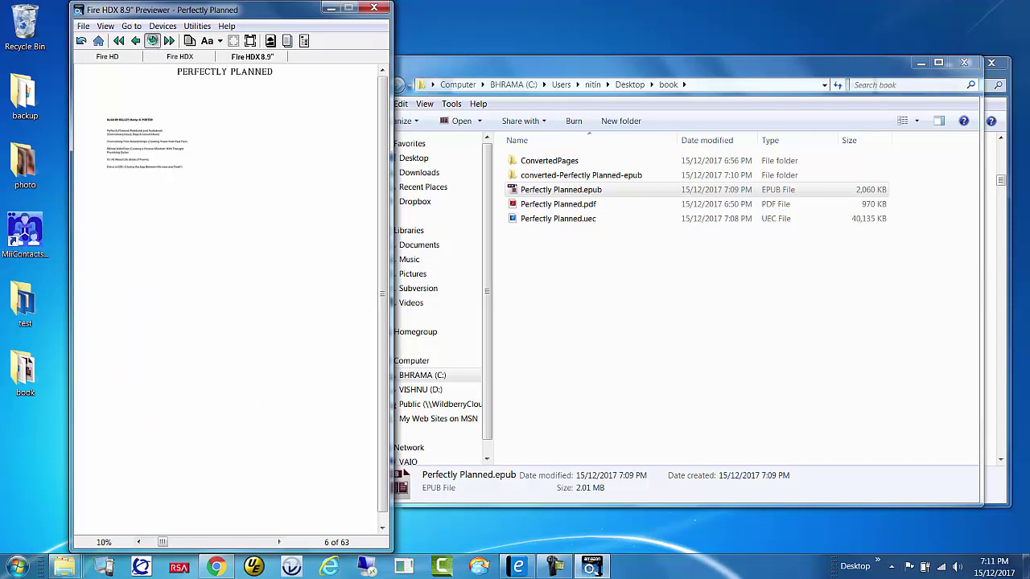
- Set the preview font size to Size 4 for the table of contents page
left_click(219, 40)
mouse_move(266, 57)
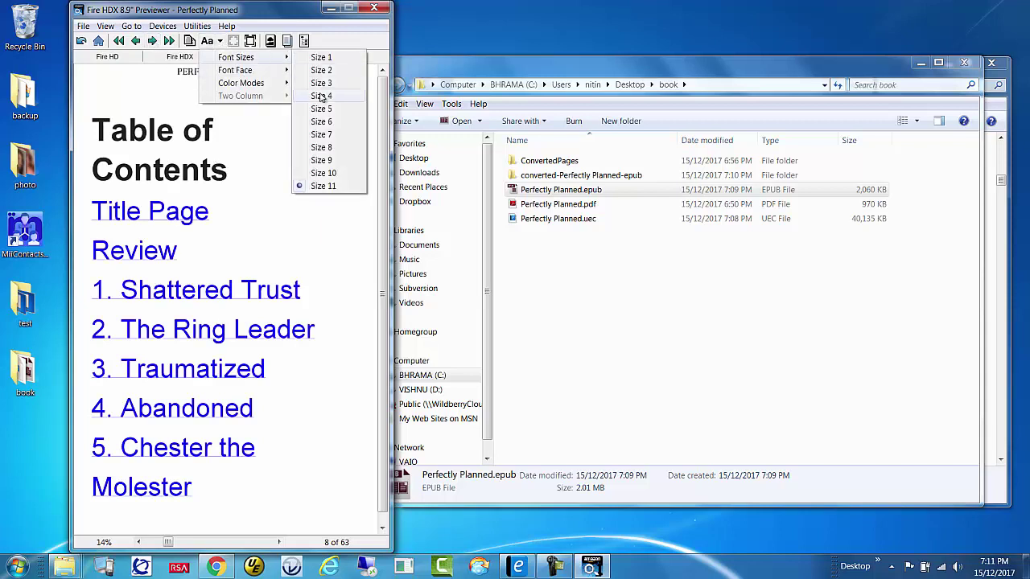
left_click(336, 97)
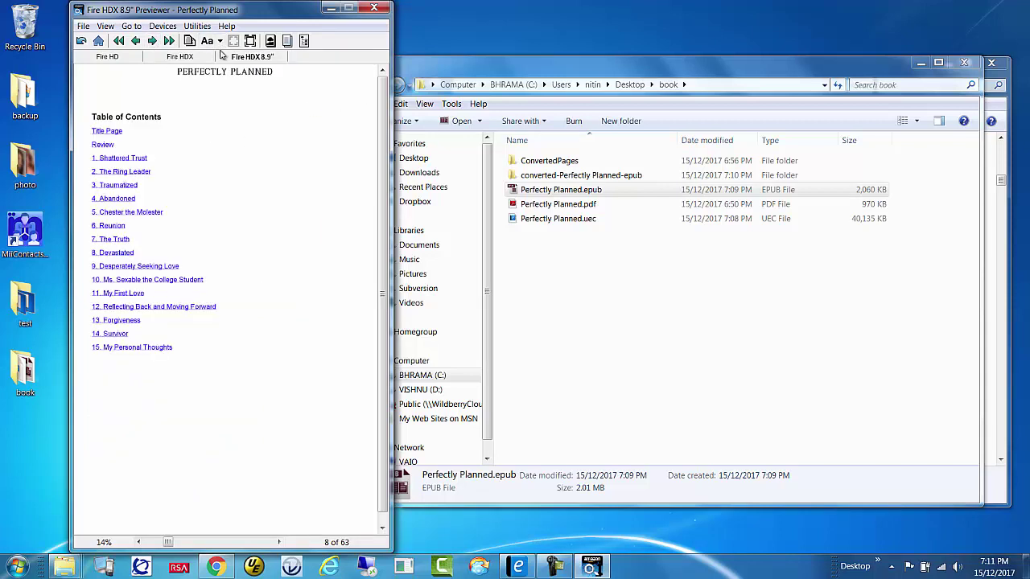
- Test the Review and 2. The Ring Leader links in the previewed table of contents
left_click(104, 147)
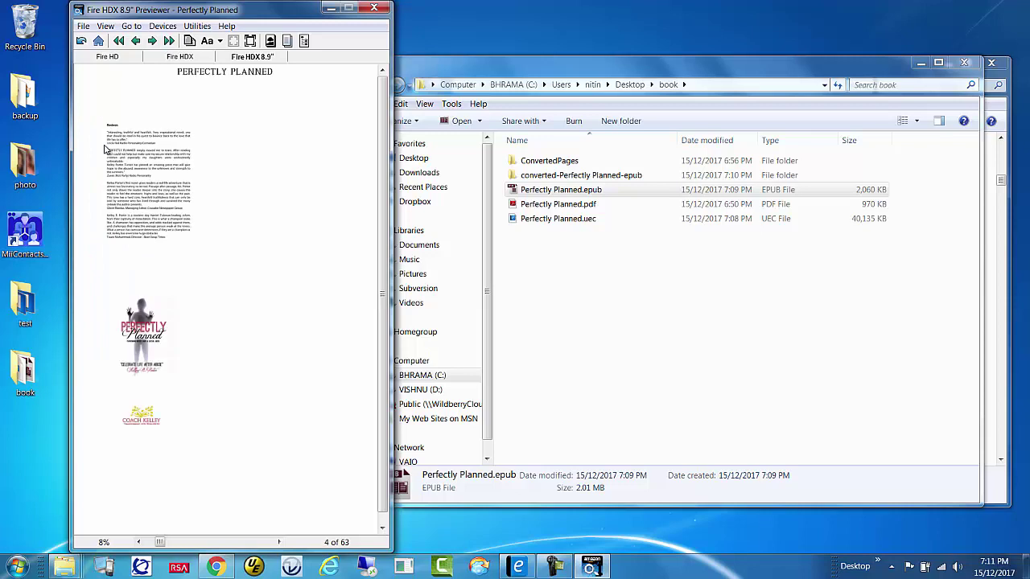
left_click(134, 40)
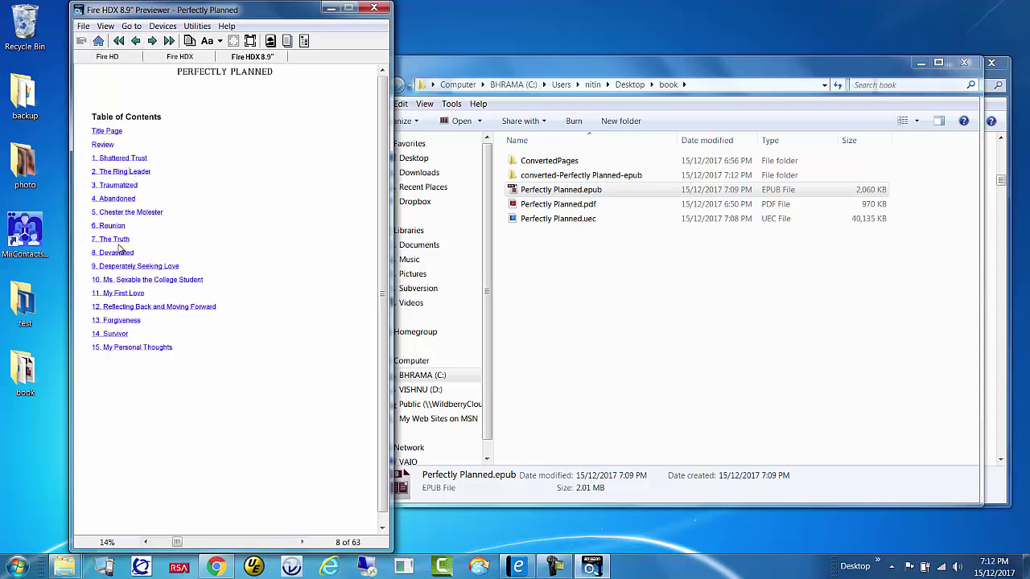
left_click(130, 172)
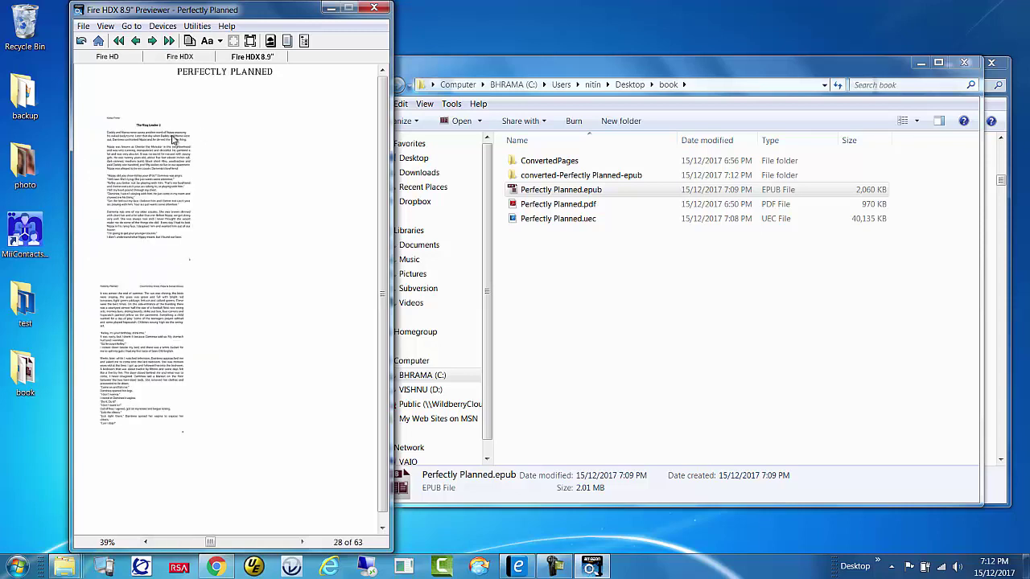